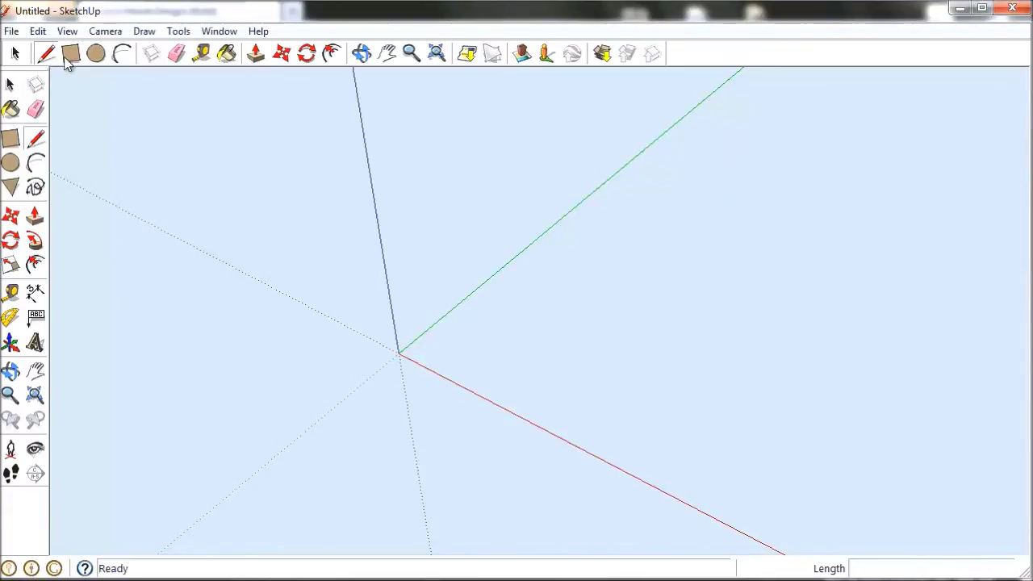
# Step: Draw a zigzag of four connected line segments starting at the origin and erase it
pyautogui.click(71, 55)
pyautogui.click(46, 54)
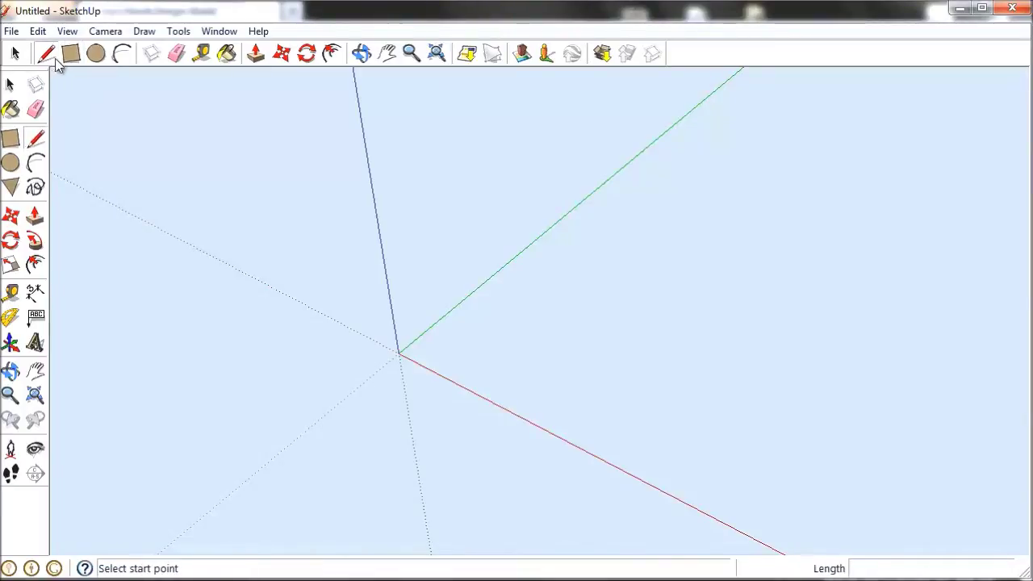
pyautogui.click(399, 354)
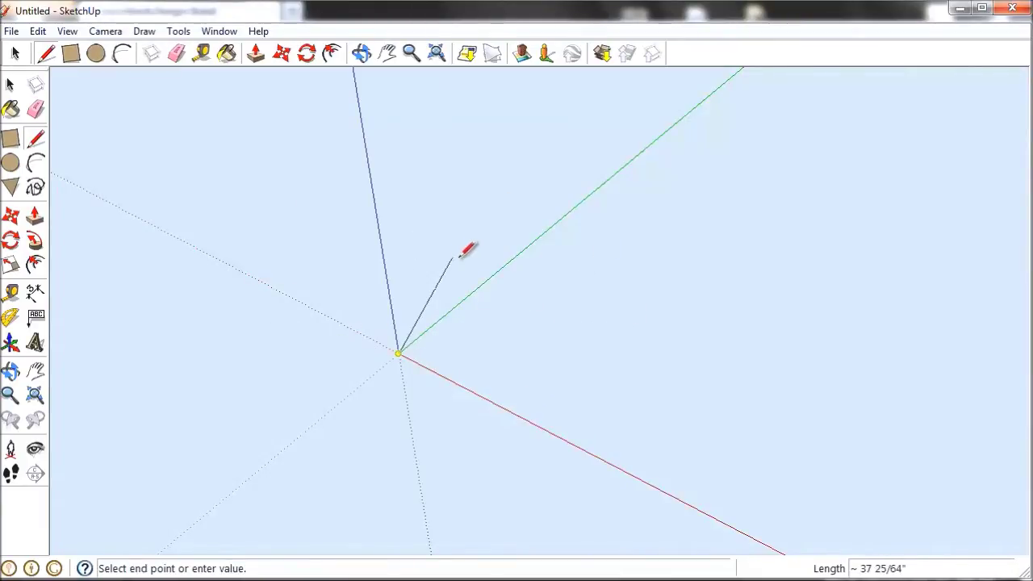
pyautogui.click(587, 258)
pyautogui.click(578, 440)
pyautogui.click(876, 240)
pyautogui.click(471, 211)
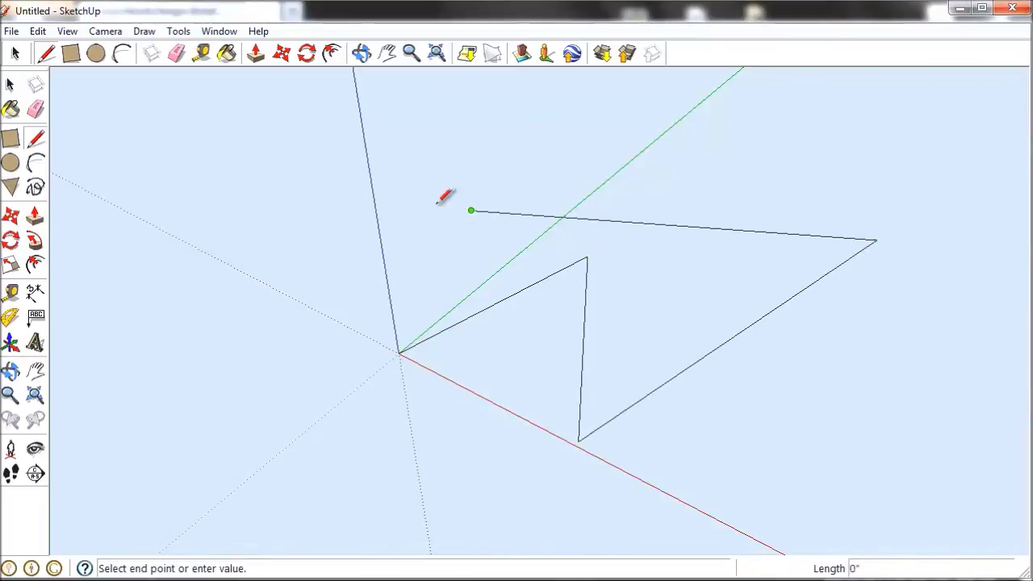
pyautogui.click(177, 53)
pyautogui.moveTo(484, 206)
pyautogui.mouseDown()
pyautogui.moveTo(602, 268)
pyautogui.moveTo(717, 370)
pyautogui.moveTo(569, 338)
pyautogui.moveTo(529, 261)
pyautogui.mouseUp()
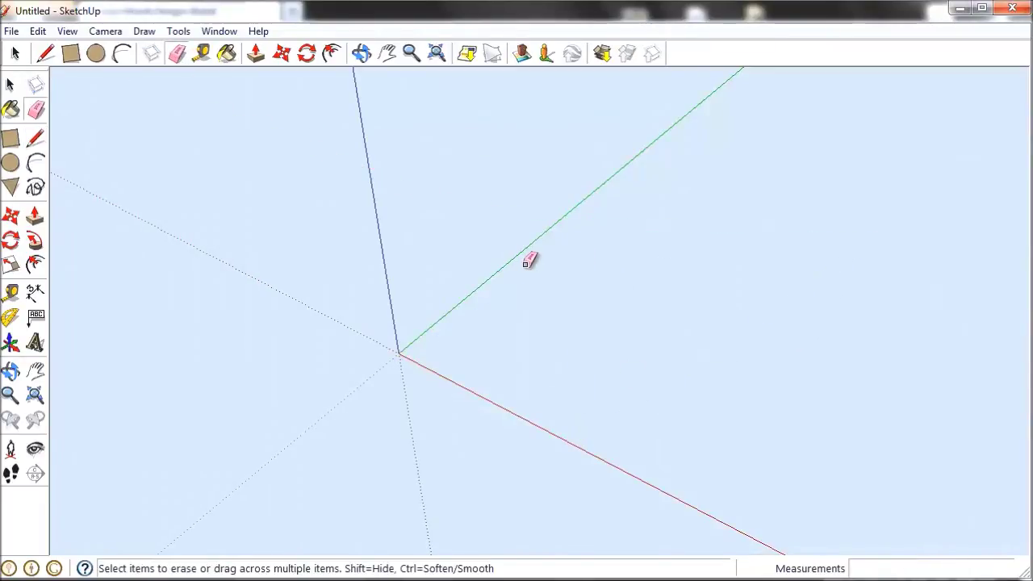
# Step: Draw a 20 by 20 inch square on the ground plane from the origin and erase it
pyautogui.click(68, 55)
pyautogui.click(403, 352)
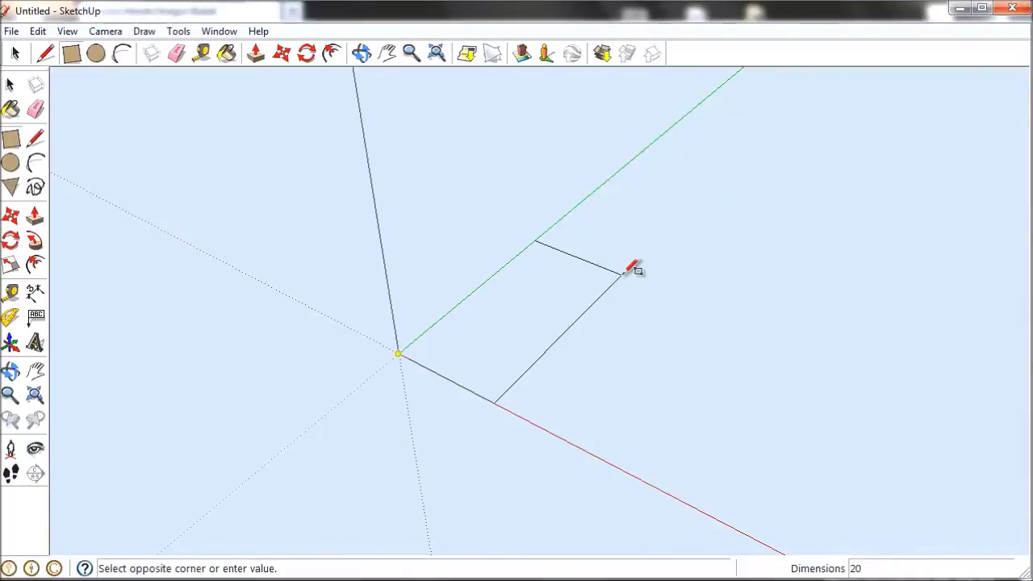
pyautogui.write('20,20')
pyautogui.press('Return')
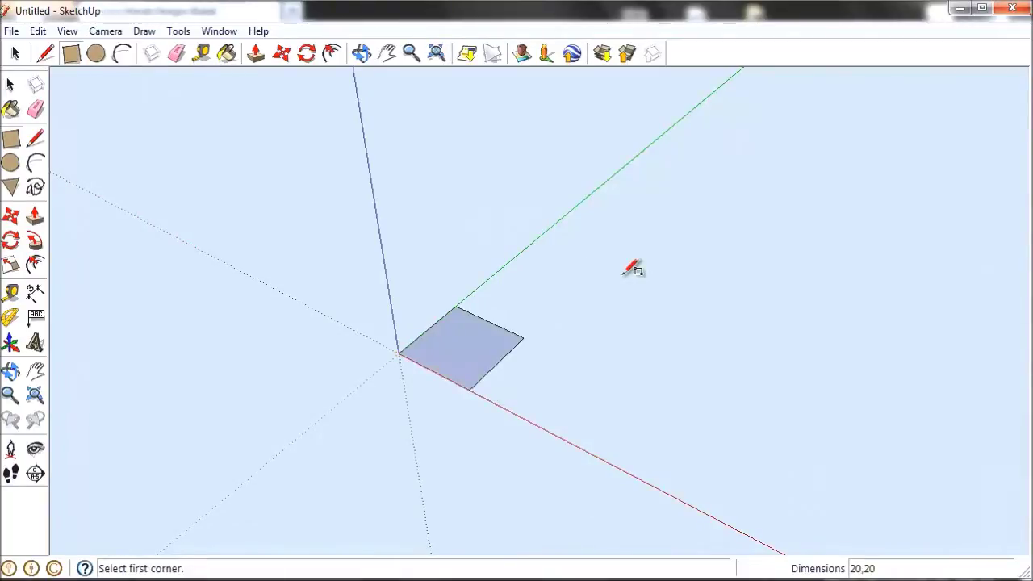
pyautogui.click(175, 55)
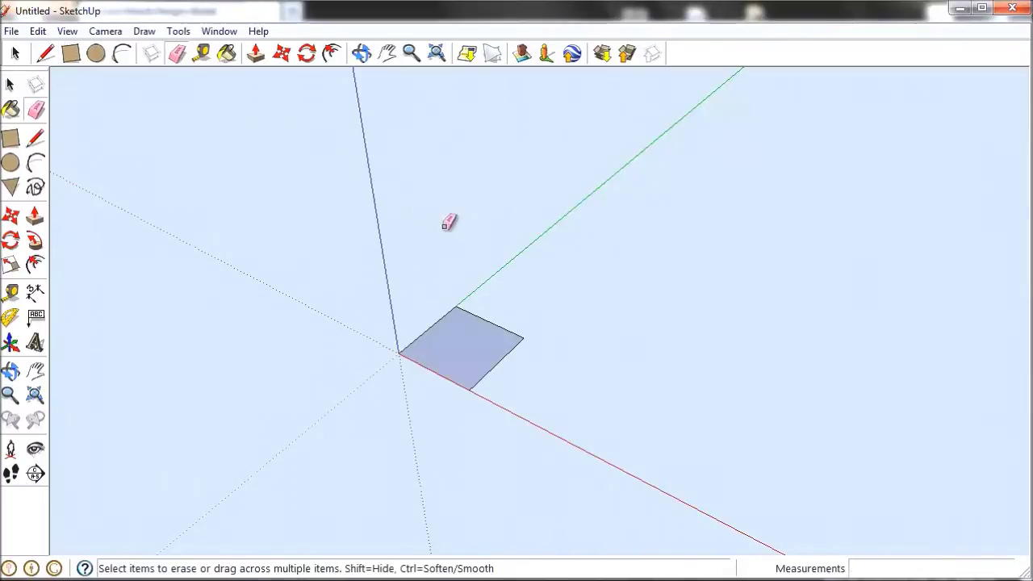
pyautogui.moveTo(452, 218)
pyautogui.mouseDown()
pyautogui.moveTo(508, 380)
pyautogui.moveTo(410, 324)
pyautogui.moveTo(416, 379)
pyautogui.mouseUp()
# Step: Draw a circle with a 7 inch radius centred on the origin and erase it
pyautogui.click(95, 54)
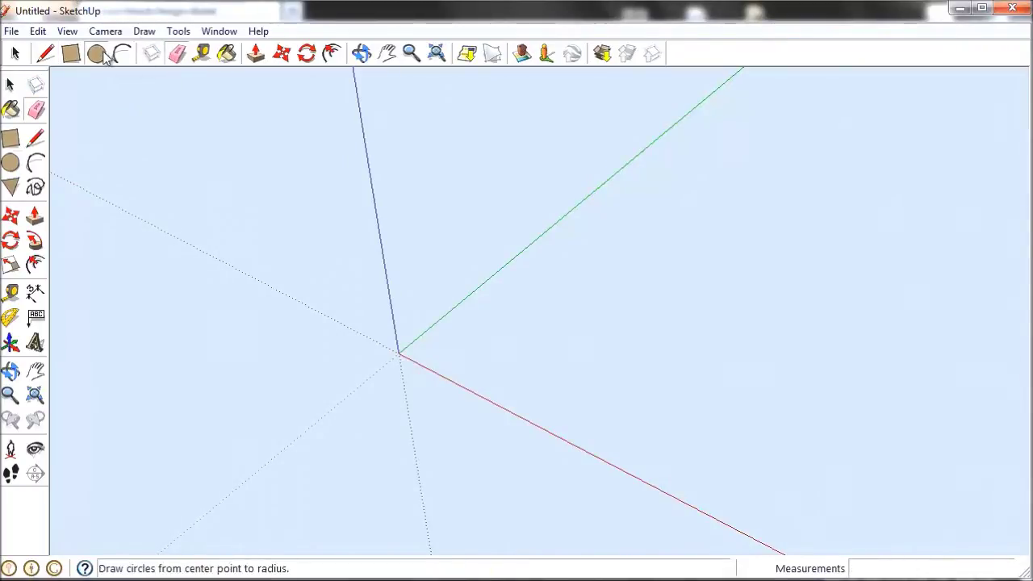
pyautogui.click(398, 352)
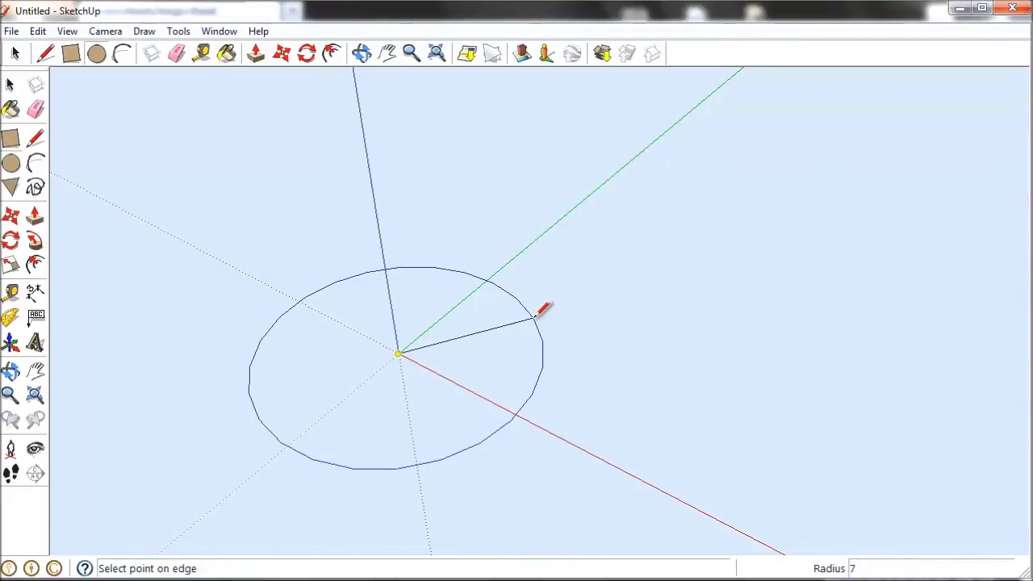
pyautogui.press('Return')
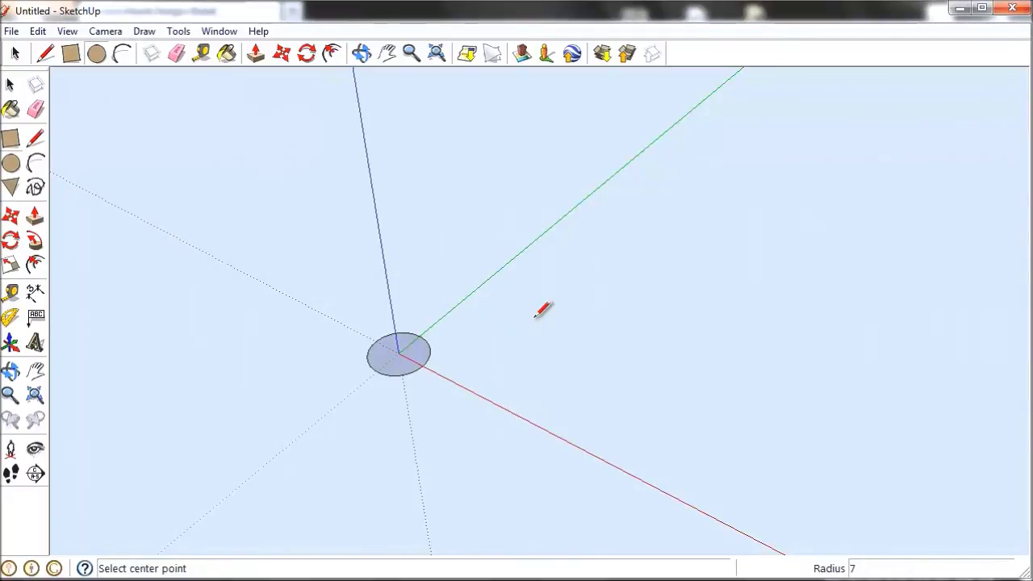
pyautogui.click(176, 53)
pyautogui.press('Delete')
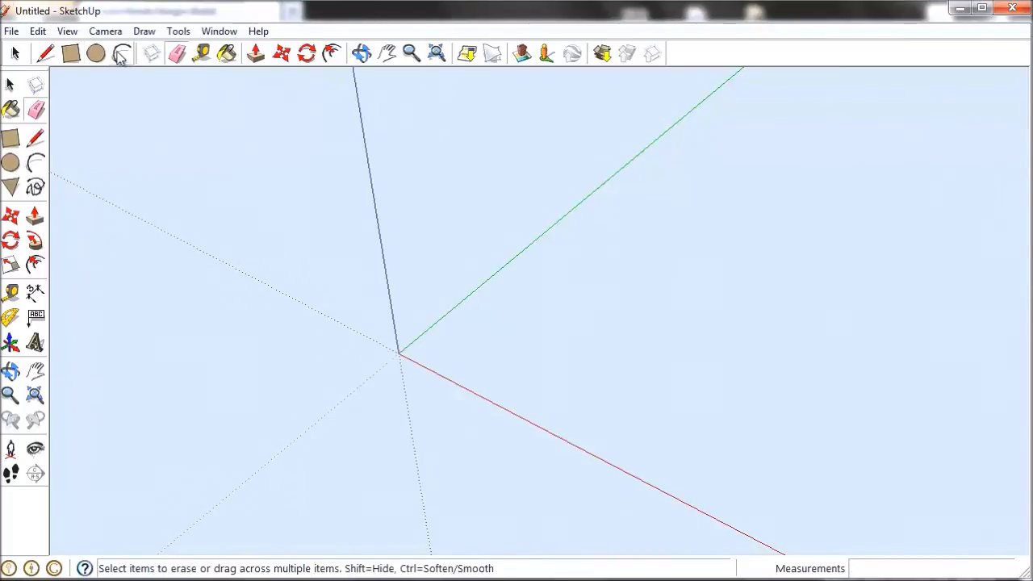
# Step: Try an arc from the origin to a point about 38 inches along the red axis, bulging about 16 inches, and discard it
pyautogui.click(121, 53)
pyautogui.click(398, 353)
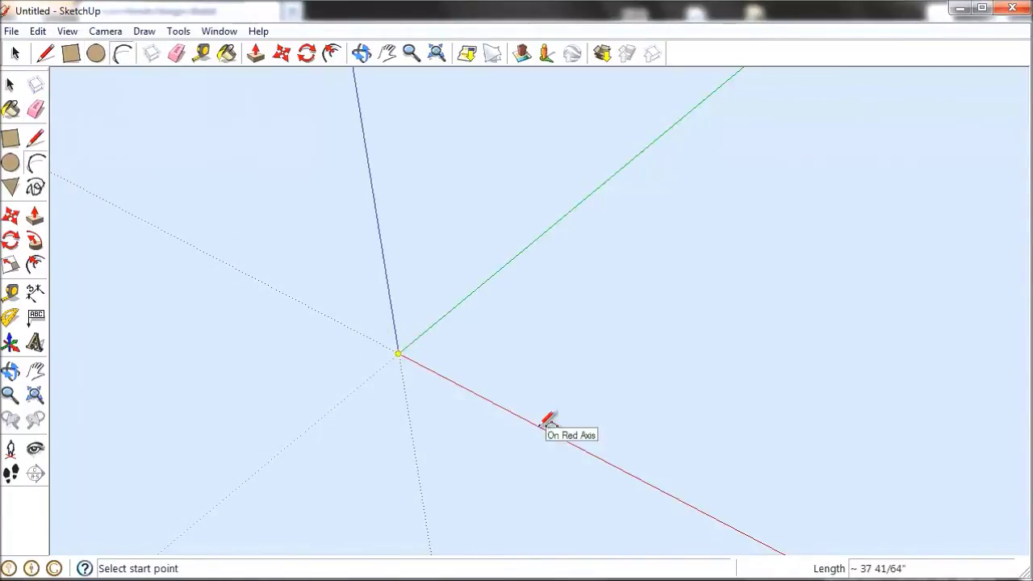
pyautogui.click(539, 425)
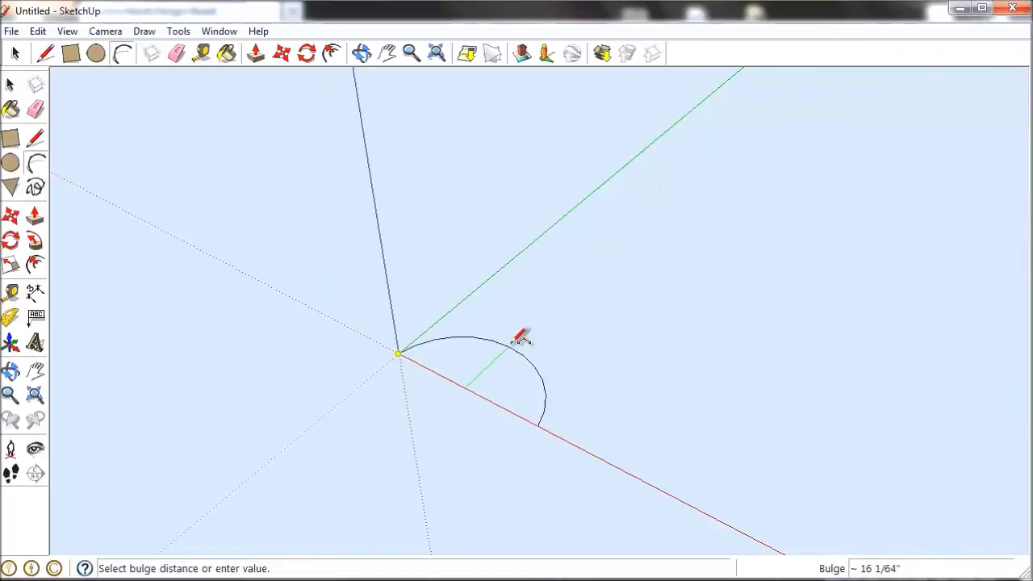
pyautogui.click(176, 53)
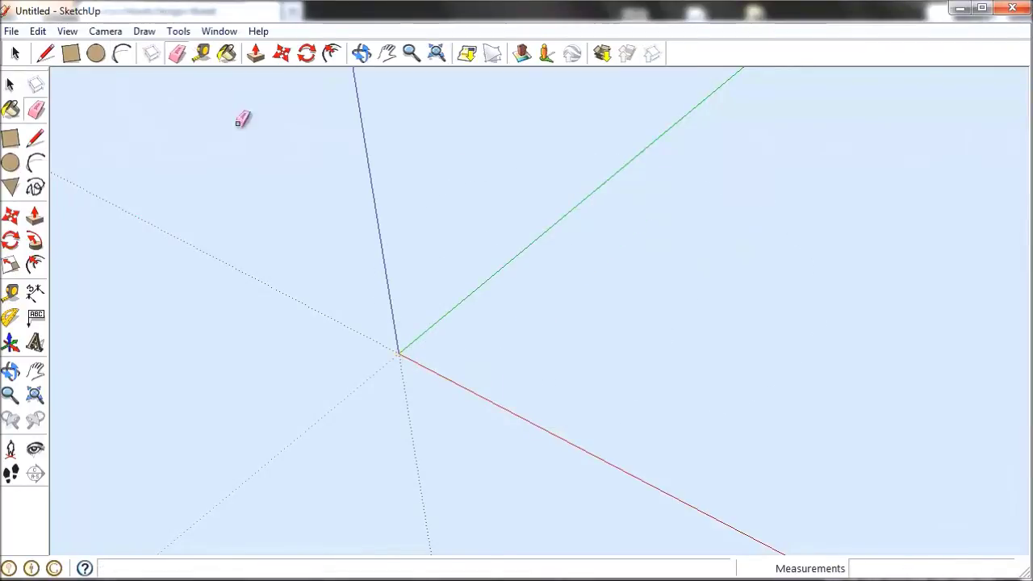
# Step: Measure a distance from a point on the blue axis with the Tape Measure tool
pyautogui.click(201, 54)
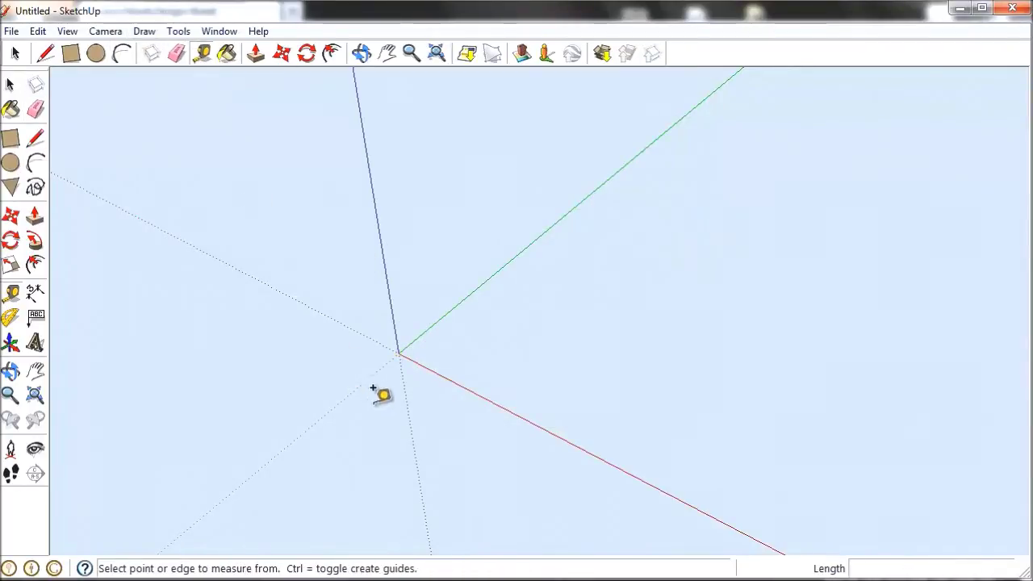
pyautogui.click(398, 352)
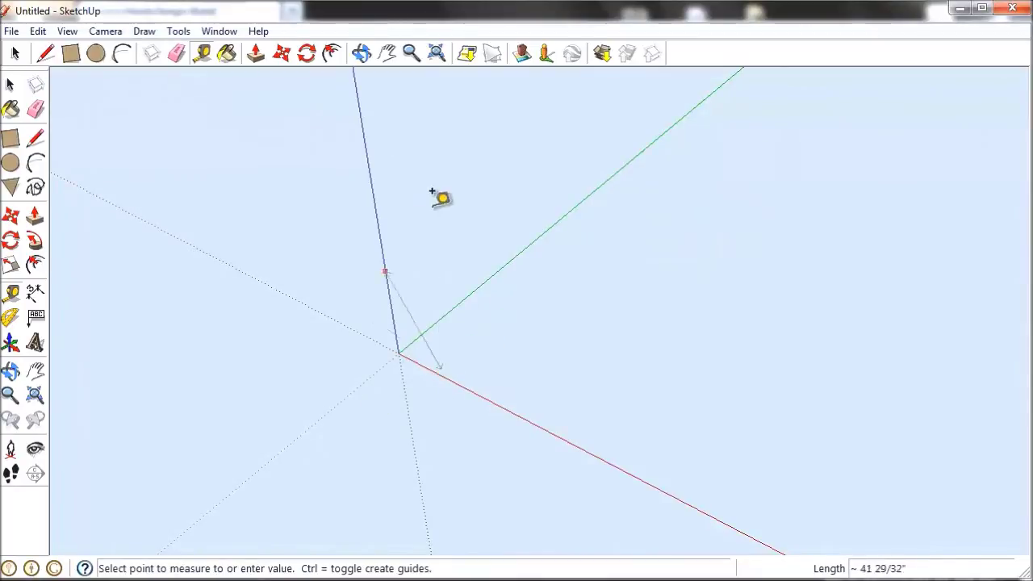
pyautogui.click(201, 53)
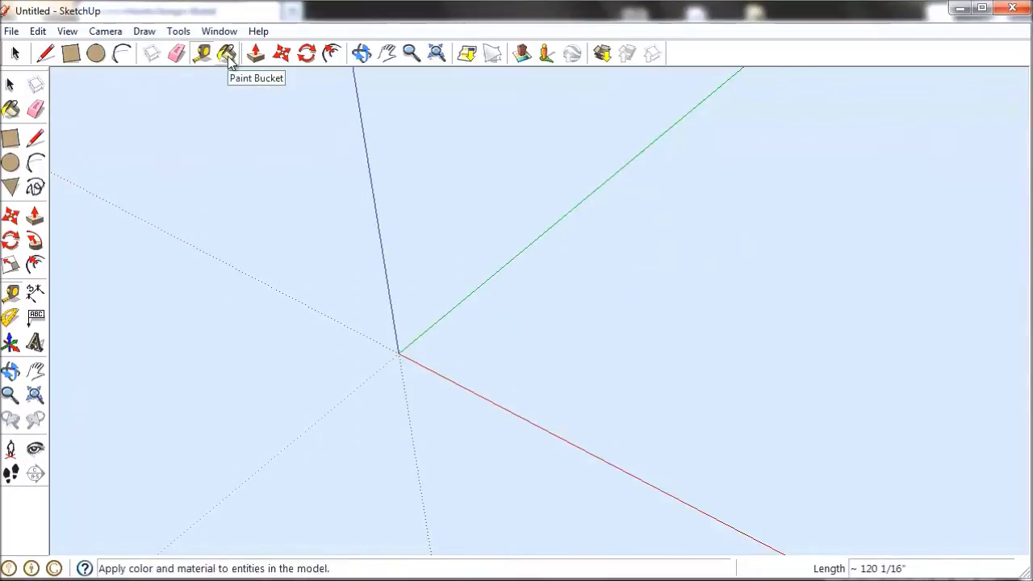
# Step: Draw a rectangle about 24.5 by 20 inches from the origin and try Push/Pull on its faces
pyautogui.click(71, 53)
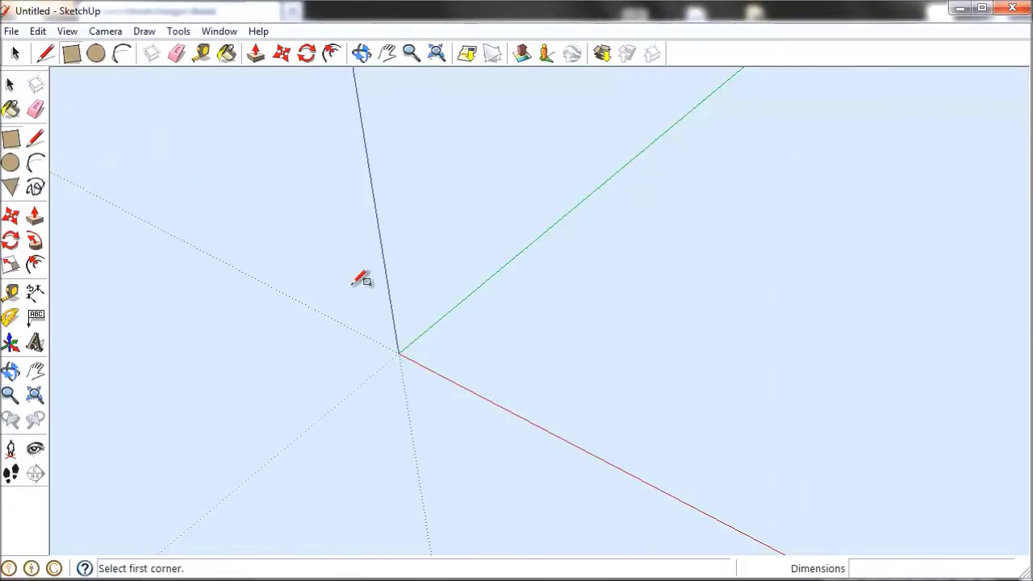
pyautogui.click(399, 351)
pyautogui.click(540, 346)
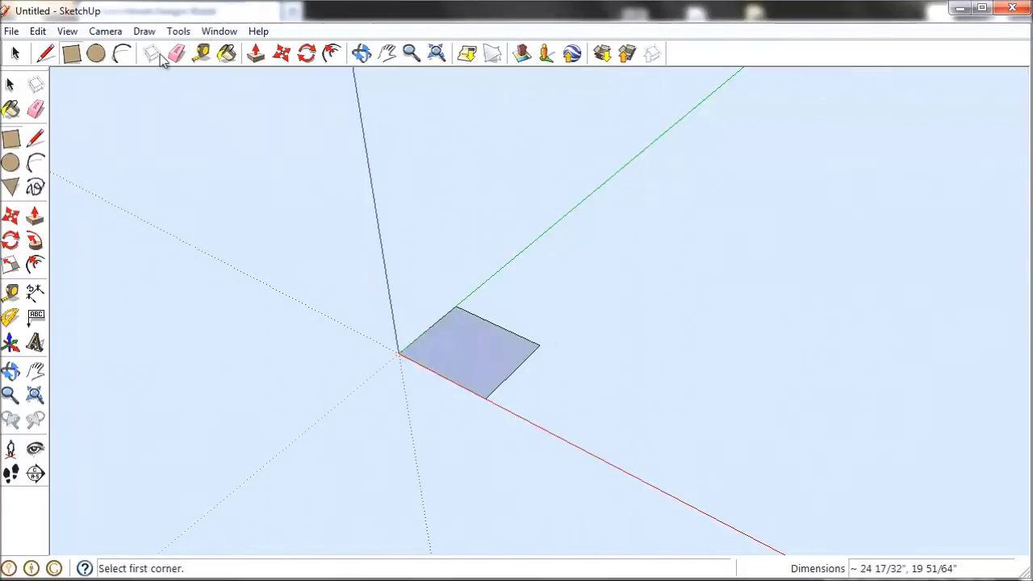
pyautogui.click(255, 53)
pyautogui.moveTo(511, 374); pyautogui.dragTo(347, 432)
pyautogui.moveTo(606, 477); pyautogui.dragTo(468, 387)
pyautogui.moveTo(321, 259); pyautogui.dragTo(399, 228)
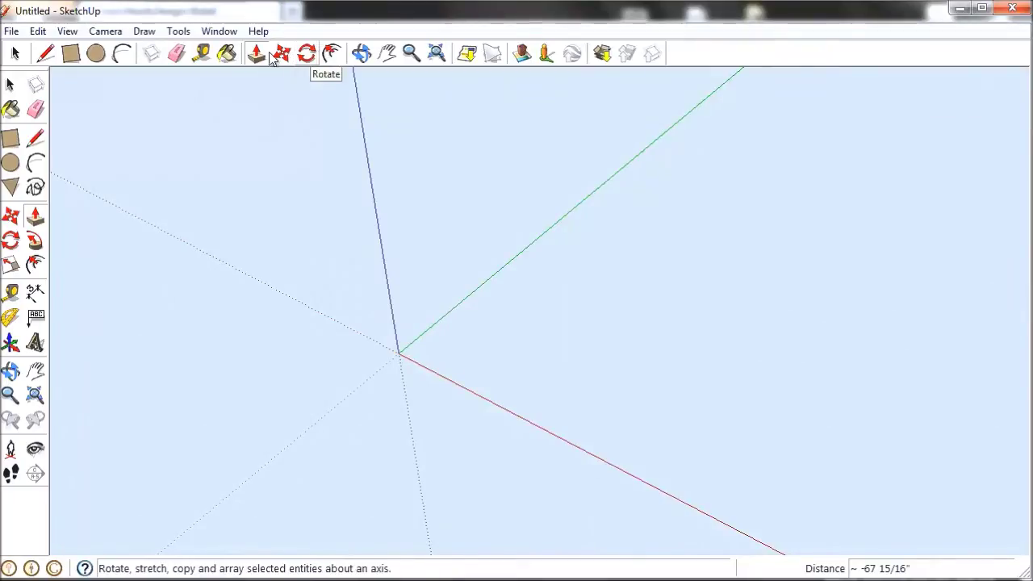
# Step: Draw a rectangle about 14 by 7 inches near the origin and pull it up about 31.5 inches into a box
pyautogui.press('r')
pyautogui.click(464, 356)
pyautogui.click(437, 314)
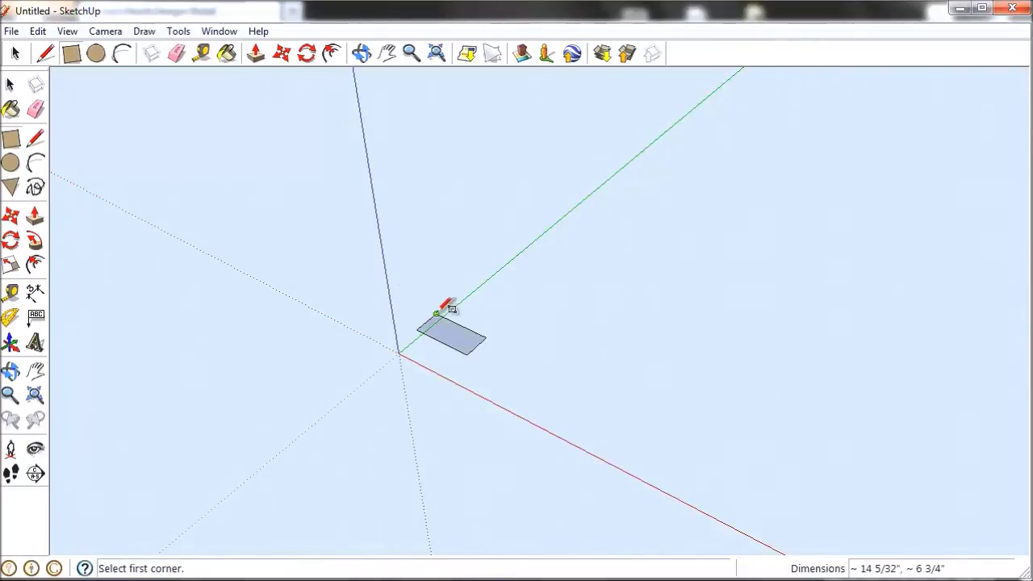
pyautogui.click(255, 55)
pyautogui.moveTo(461, 341); pyautogui.dragTo(445, 225)
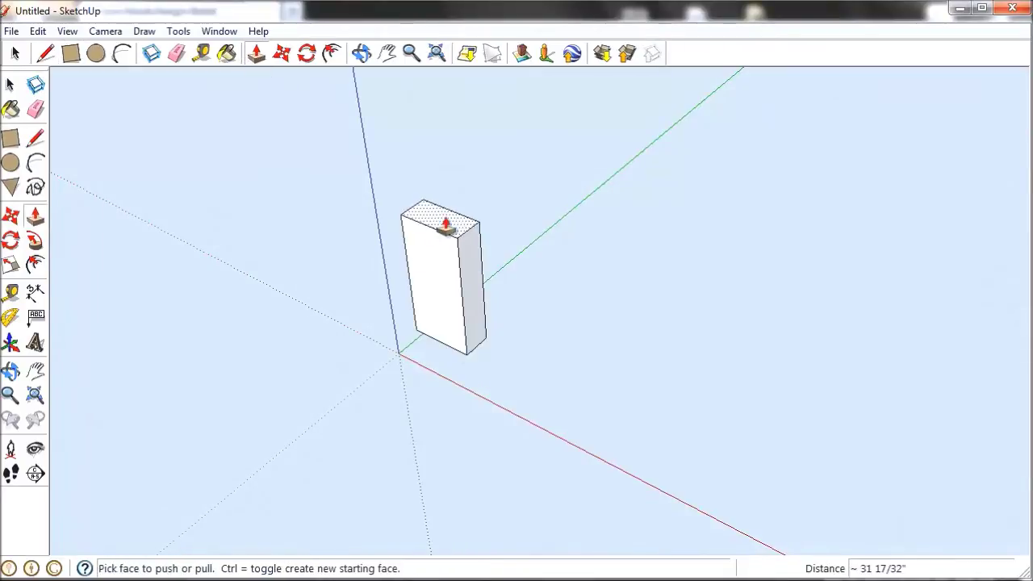
# Step: Twist the box by rotating its top face to about 335 degrees
pyautogui.click(307, 53)
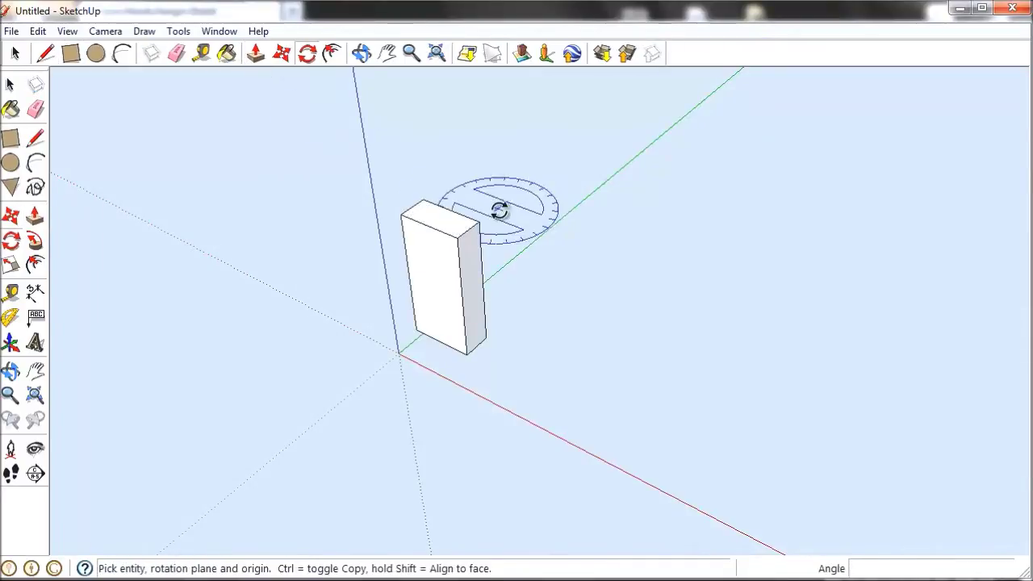
pyautogui.click(448, 218)
pyautogui.click(464, 222)
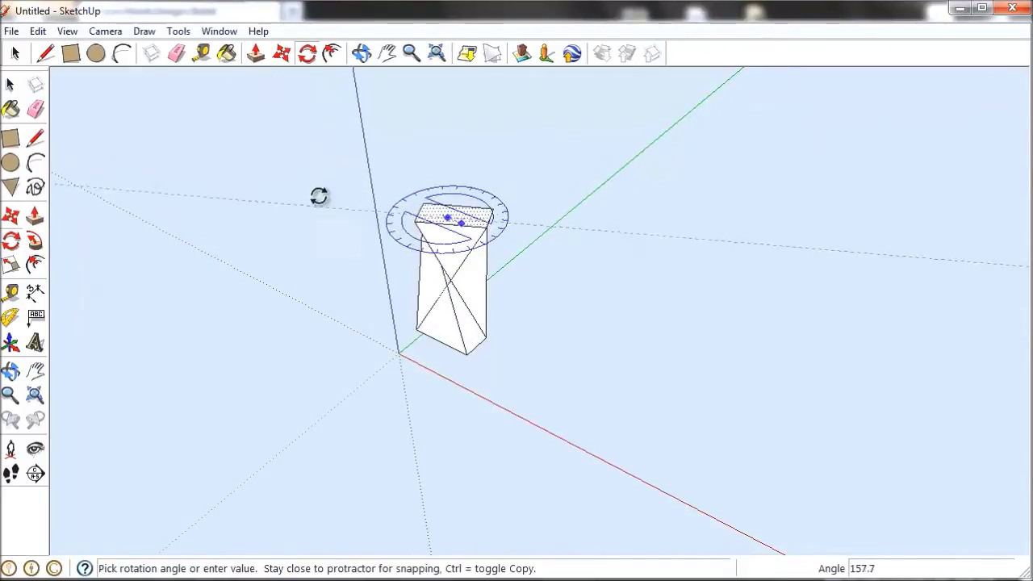
pyautogui.click(186, 211)
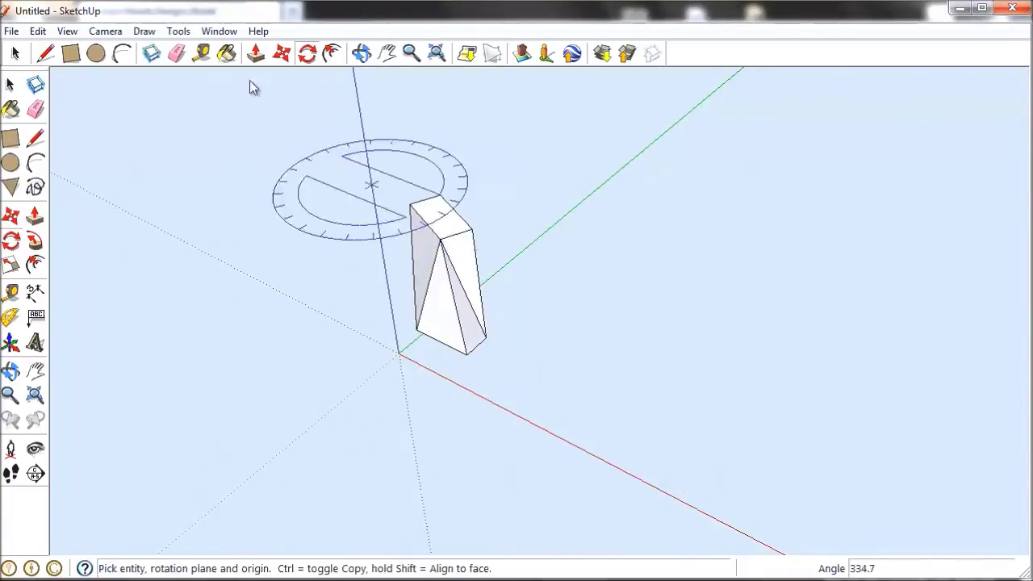
# Step: Select the whole twisted box and rotate it horizontally about a point on its top face
pyautogui.click(14, 54)
pyautogui.moveTo(268, 158); pyautogui.dragTo(707, 422)
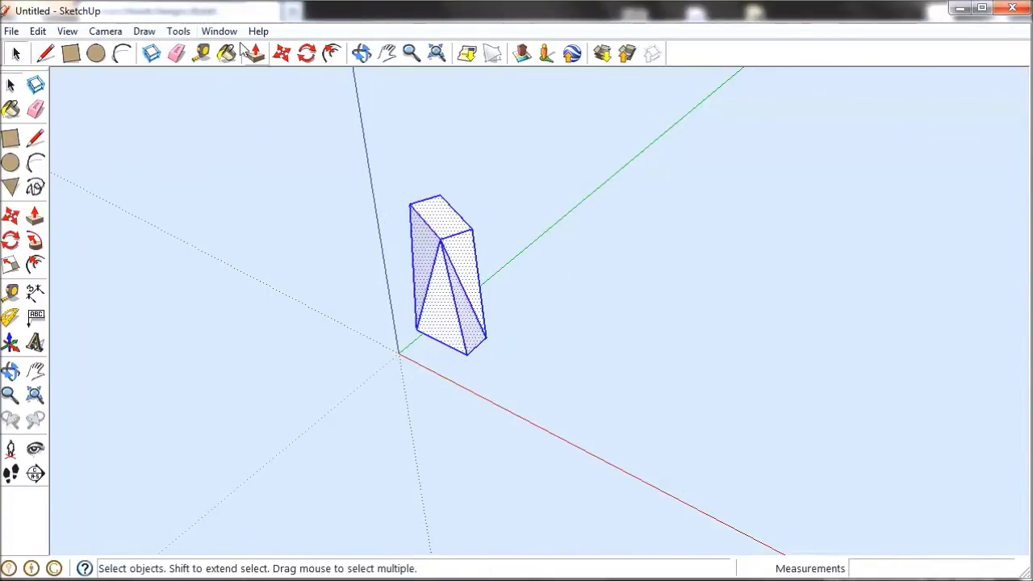
pyautogui.click(307, 53)
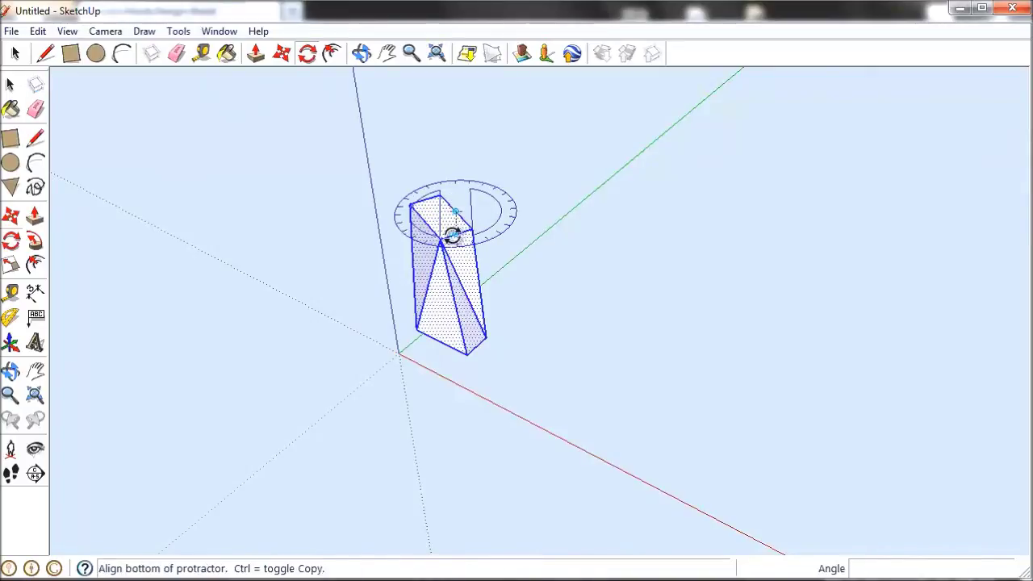
pyautogui.click(456, 211)
pyautogui.click(342, 178)
# Step: Examine the twisted box from a lower angle, up close and from far away, and finish with the whole model filling the view
pyautogui.click(362, 54)
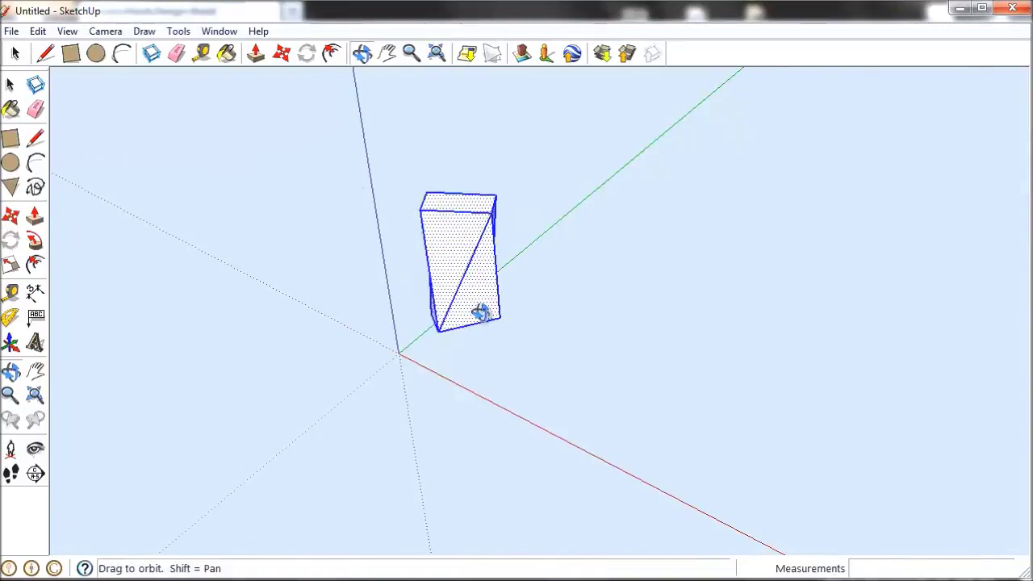
pyautogui.moveTo(408, 404); pyautogui.dragTo(420, 87)
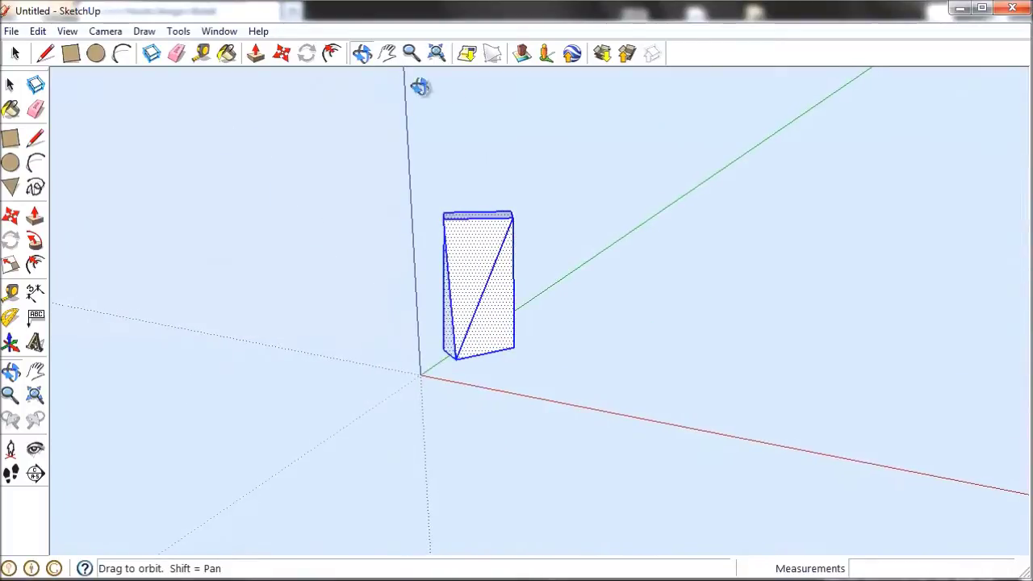
pyautogui.click(388, 53)
pyautogui.moveTo(461, 265); pyautogui.dragTo(549, 259)
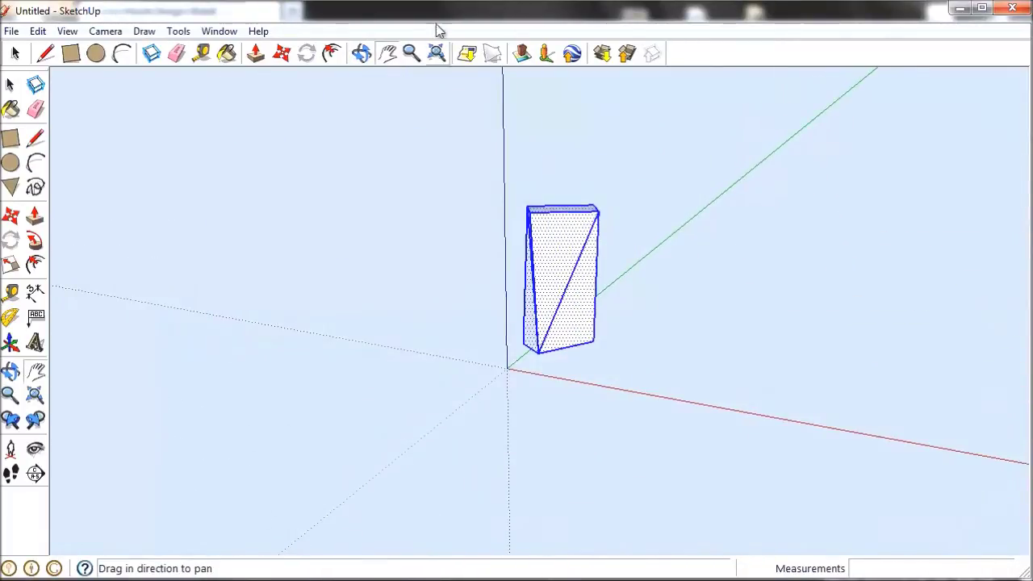
pyautogui.click(436, 54)
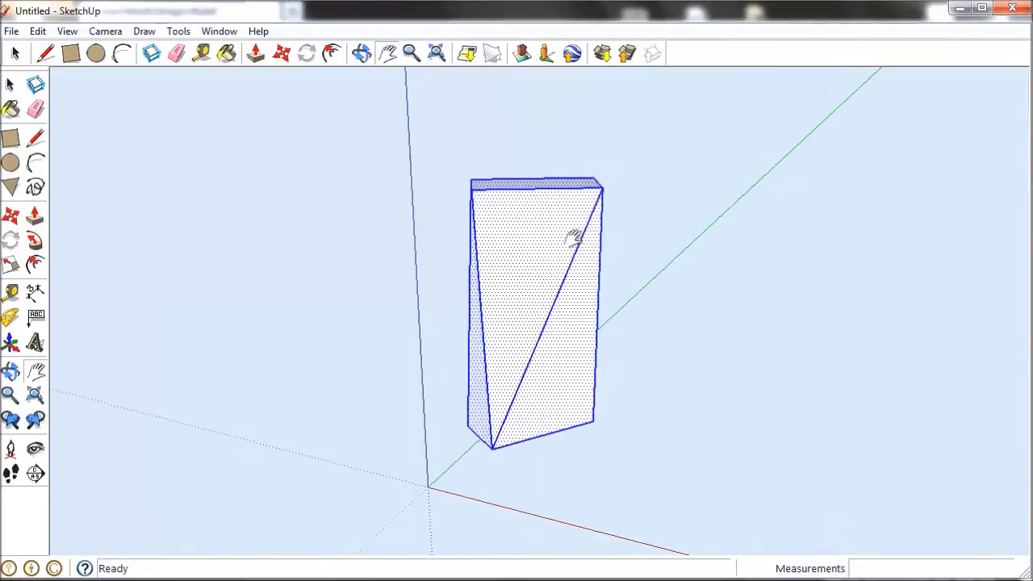
pyautogui.scroll(6, 573, 238)
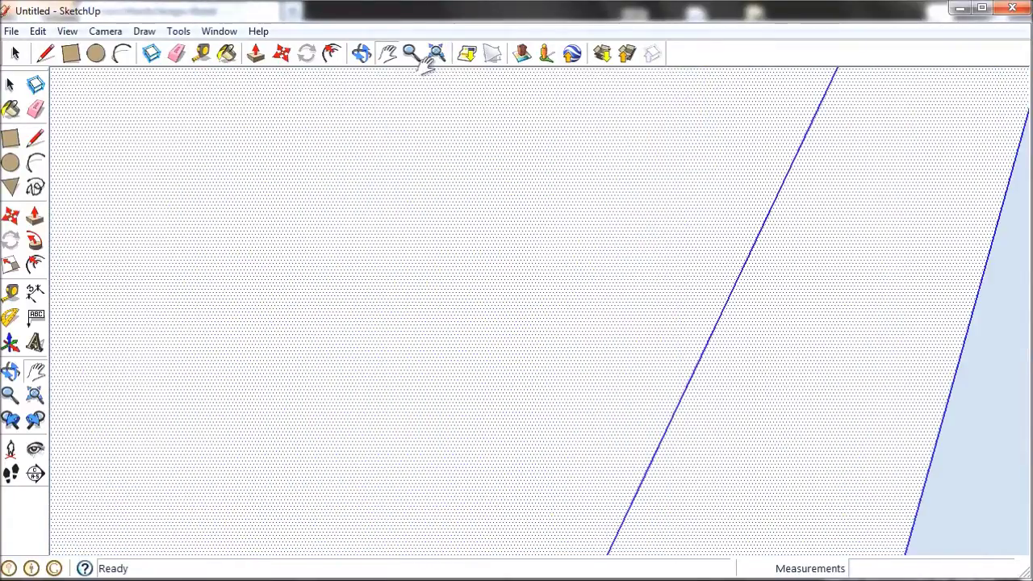
pyautogui.click(437, 54)
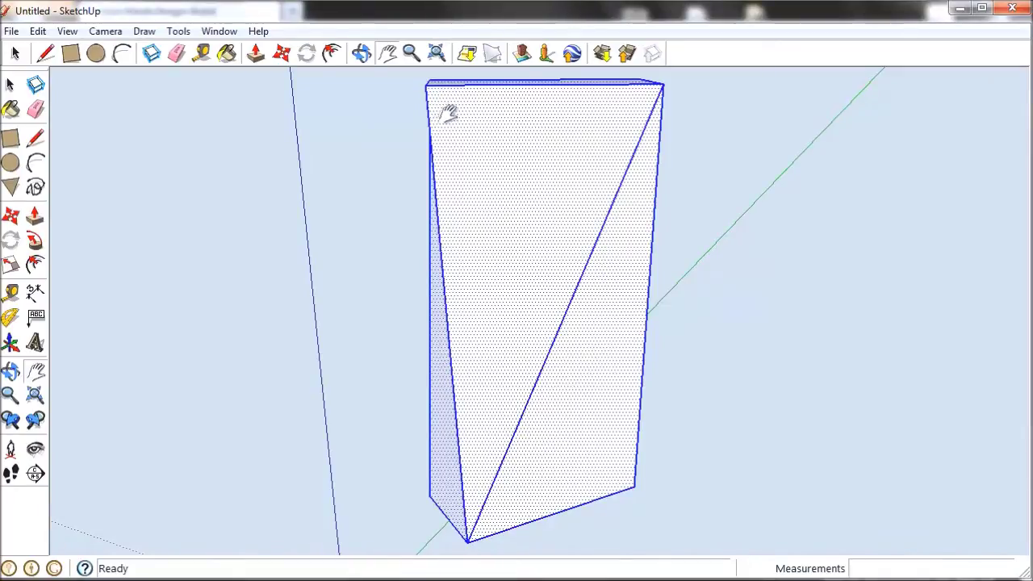
pyautogui.scroll(-10, 449, 113)
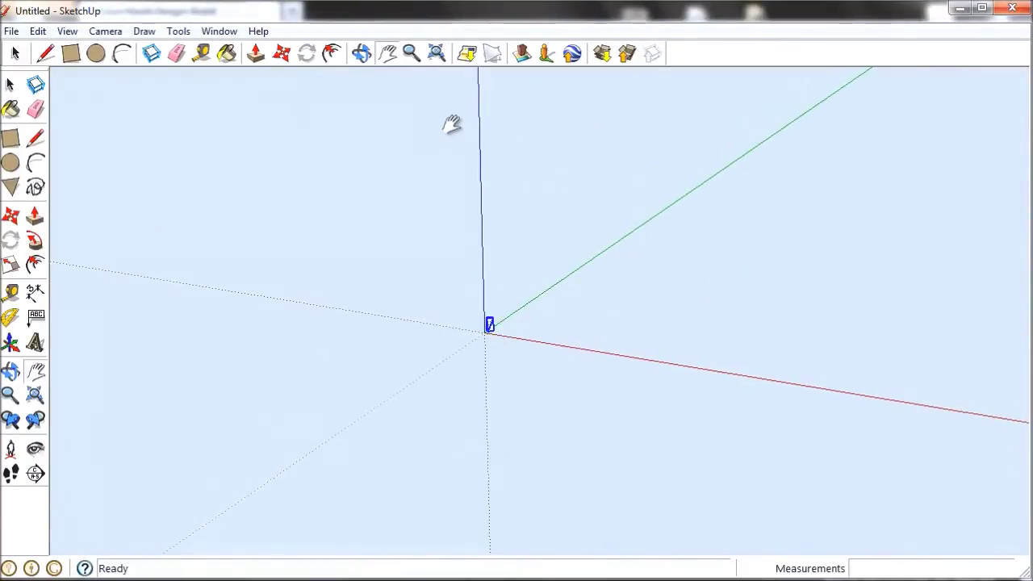
pyautogui.click(437, 53)
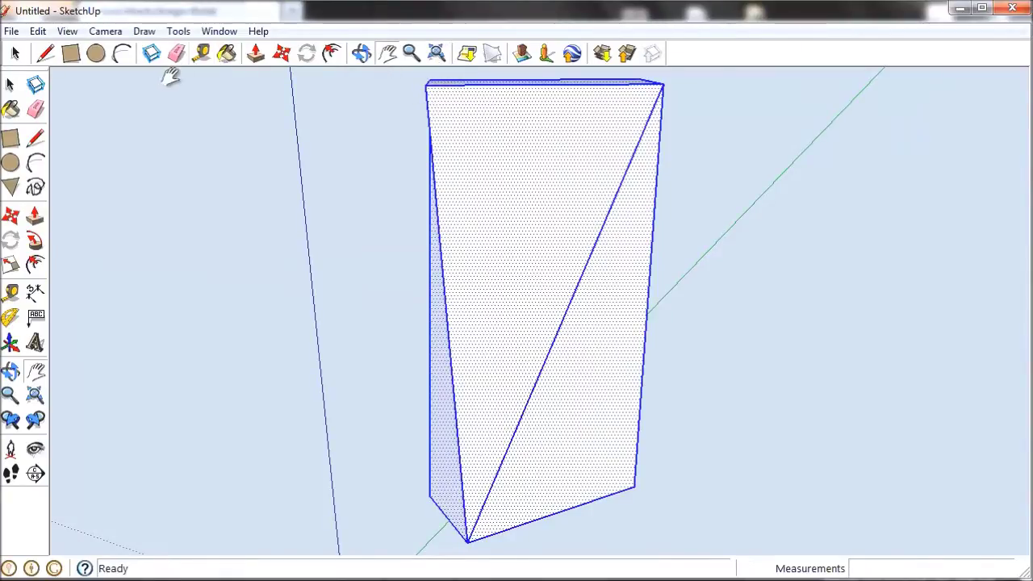
# Step: Delete the selected twisted box
pyautogui.press('Delete')
pyautogui.click(362, 53)
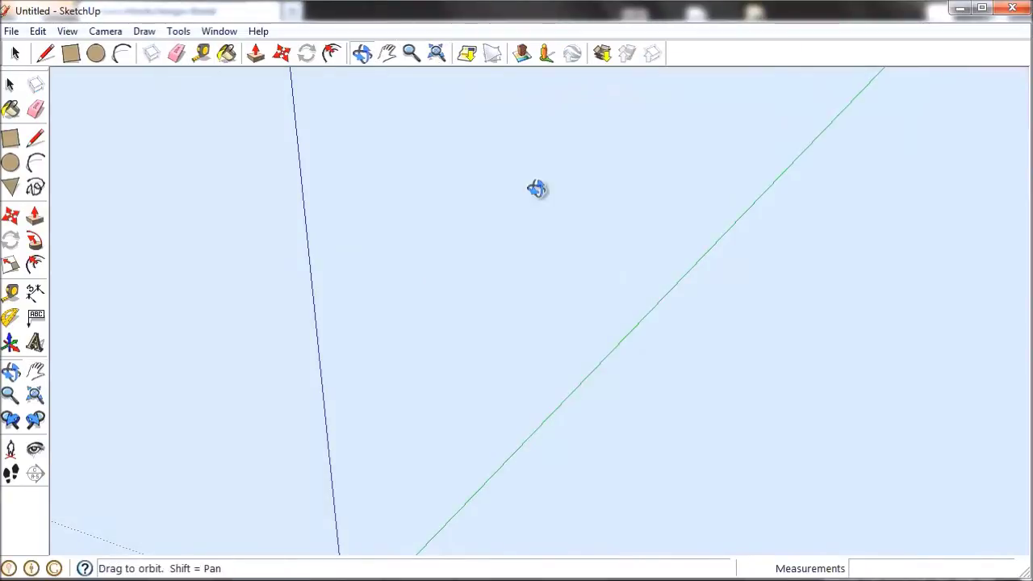
pyautogui.moveTo(535, 189); pyautogui.dragTo(322, 354)
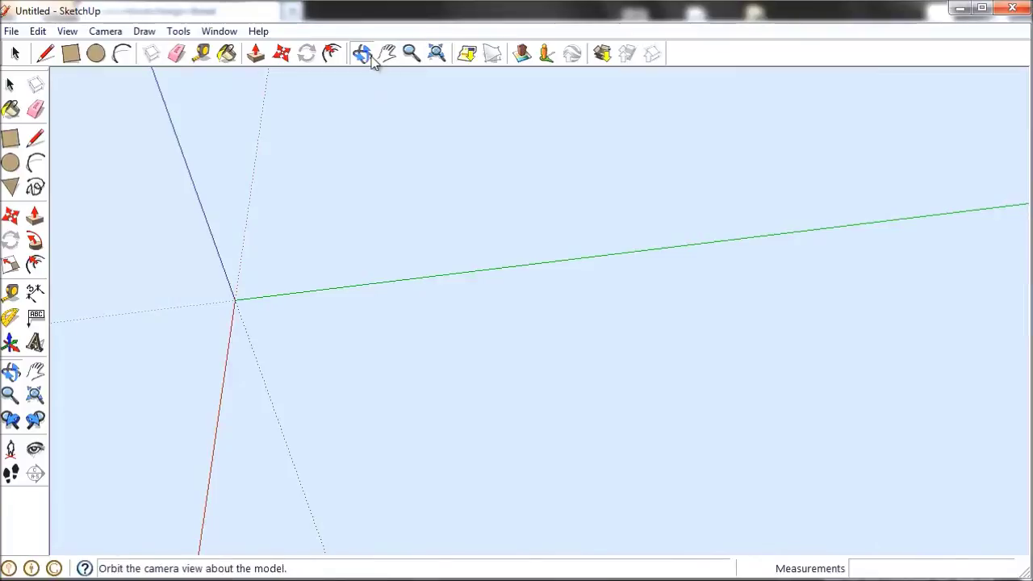
pyautogui.moveTo(355, 121)
pyautogui.mouseDown()
pyautogui.moveTo(348, 242)
pyautogui.moveTo(65, 72)
pyautogui.mouseUp()
# Step: Draw a closed 35 by 20 inch rectangle with the Line tool, starting at the origin and following the green and red axes
pyautogui.click(46, 53)
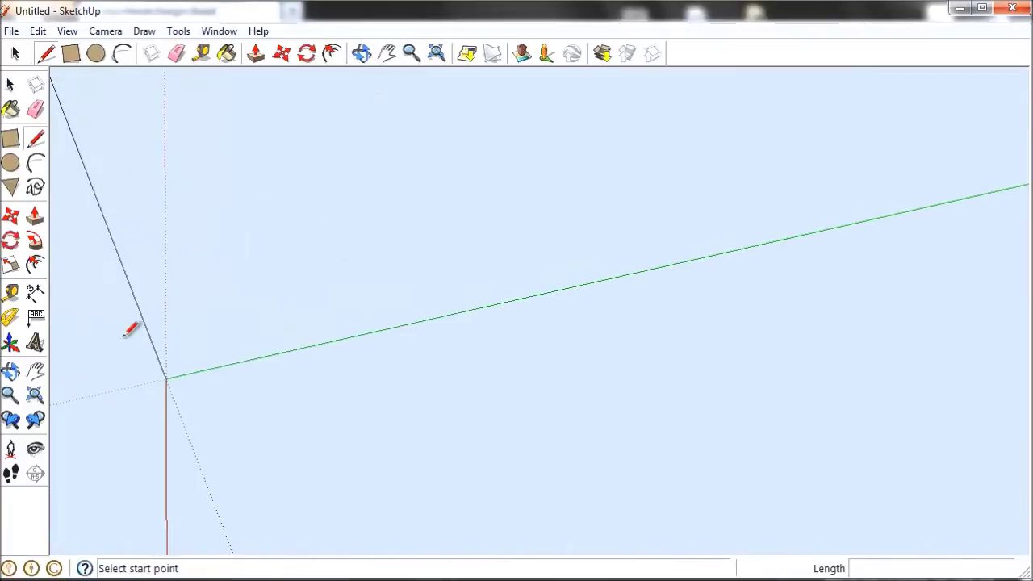
pyautogui.click(166, 377)
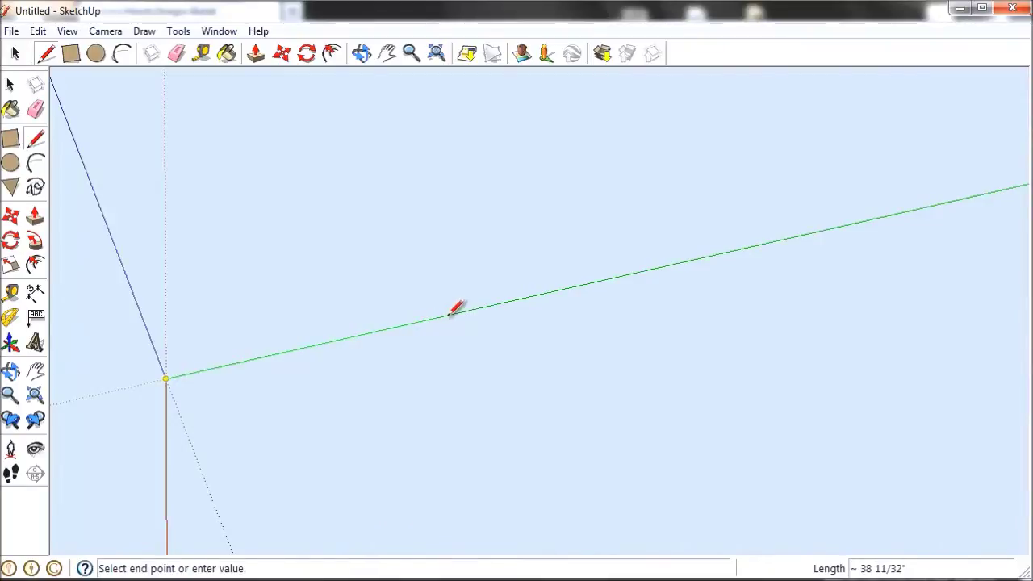
pyautogui.write('35')
pyautogui.press('Return')
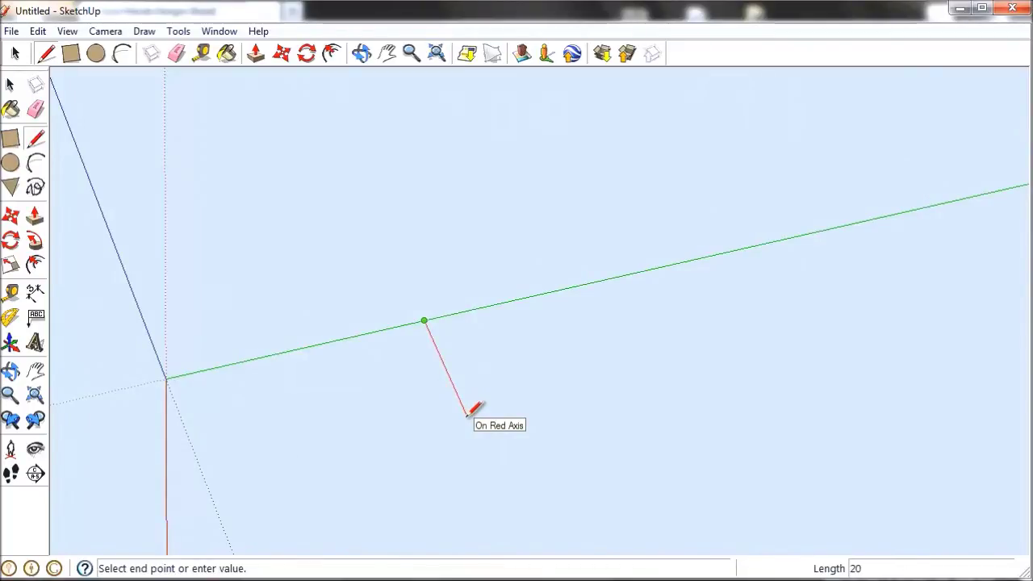
pyautogui.scroll(-2, 476, 410)
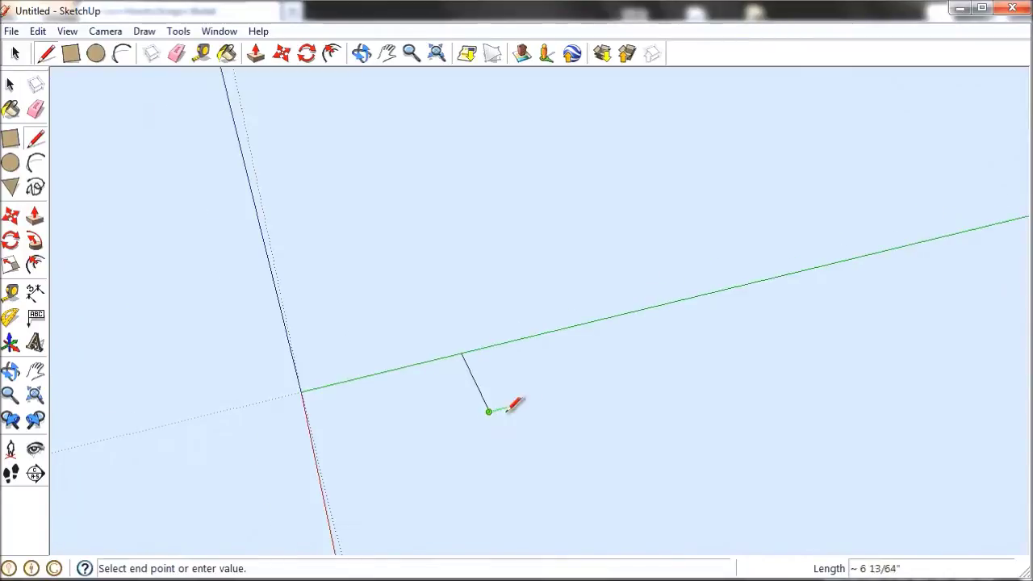
pyautogui.click(489, 411)
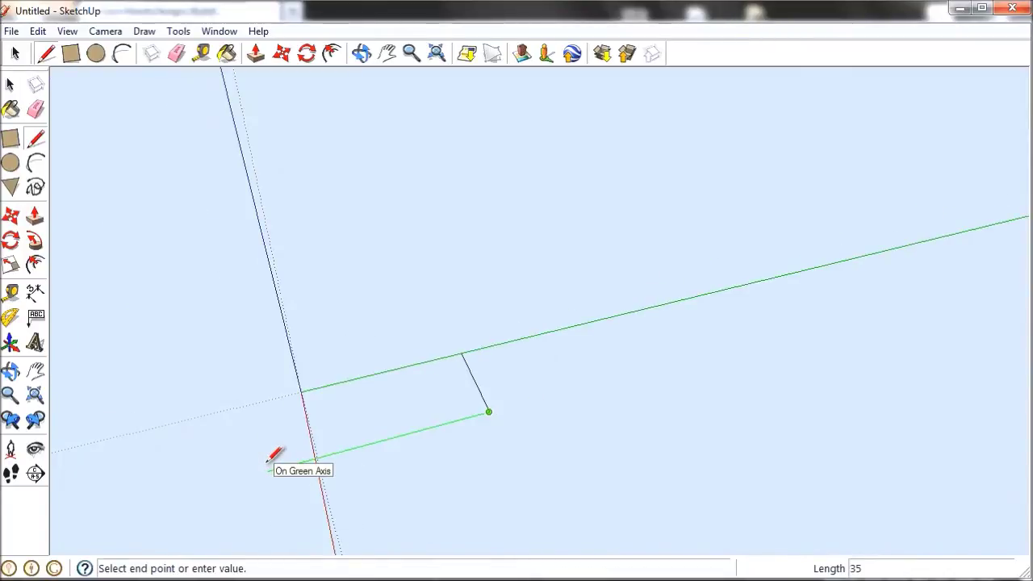
pyautogui.click(314, 457)
pyautogui.click(301, 391)
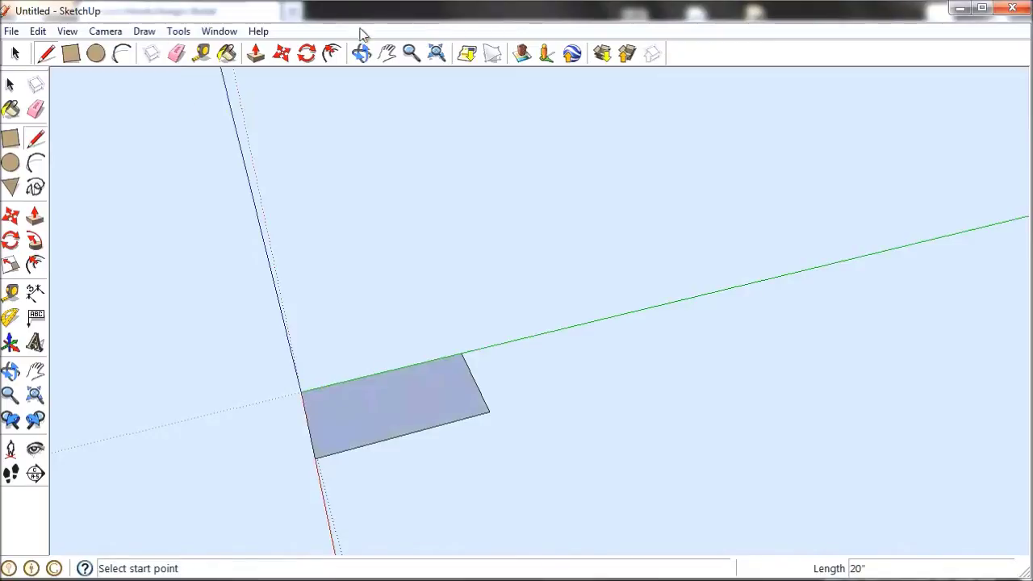
# Step: Push/Pull the rectangle up 3/4 inch into a flat board
pyautogui.click(361, 52)
pyautogui.moveTo(394, 234); pyautogui.dragTo(365, 517)
pyautogui.click(255, 52)
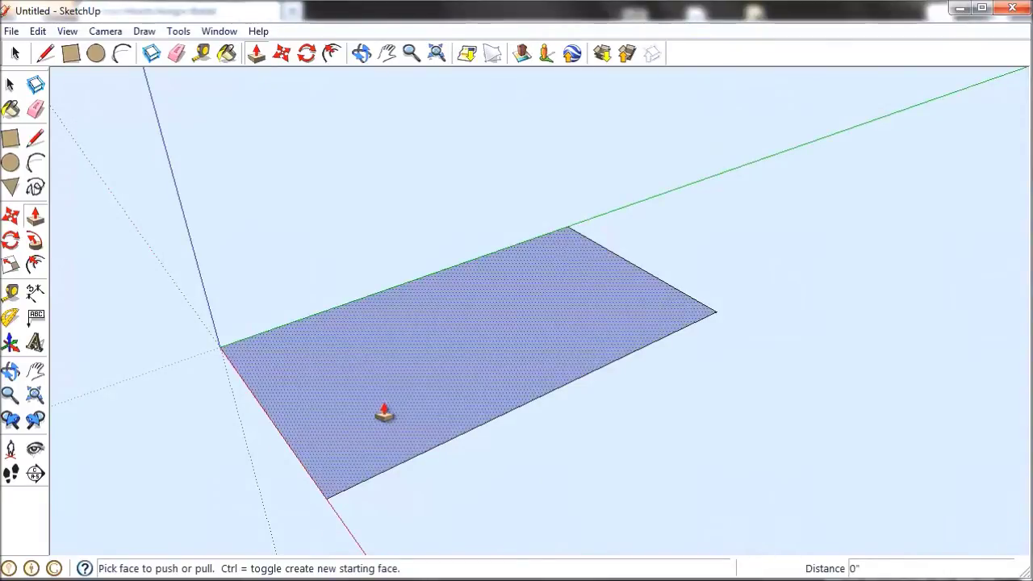
pyautogui.moveTo(385, 413); pyautogui.dragTo(384, 402)
pyautogui.write('3/4')
pyautogui.press('Return')
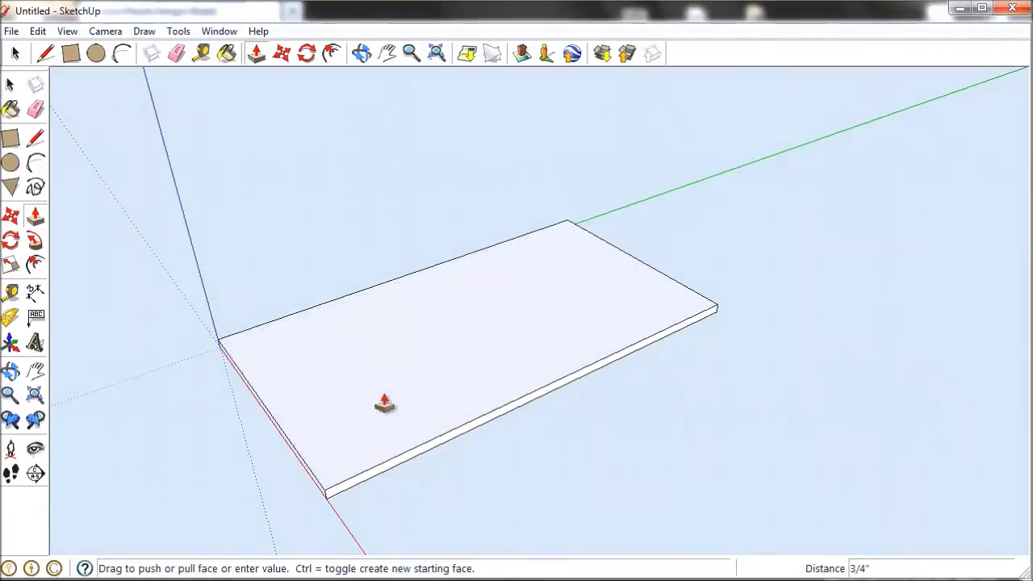
# Step: Place guide lines 0.75 inch inside both long edges of the board's top face
pyautogui.click(203, 54)
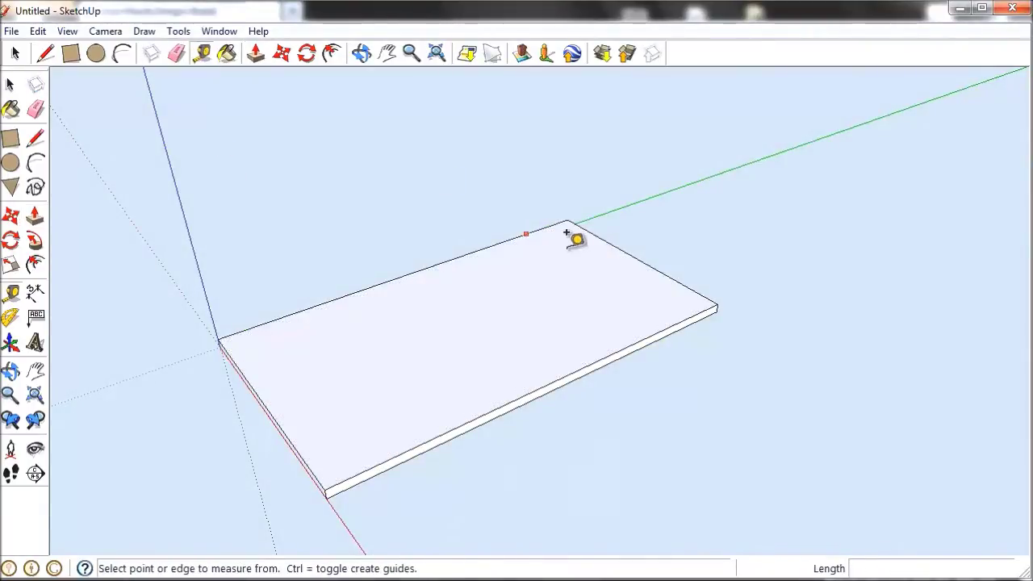
pyautogui.scroll(2, 579, 240)
pyautogui.scroll(-1, 851, 270)
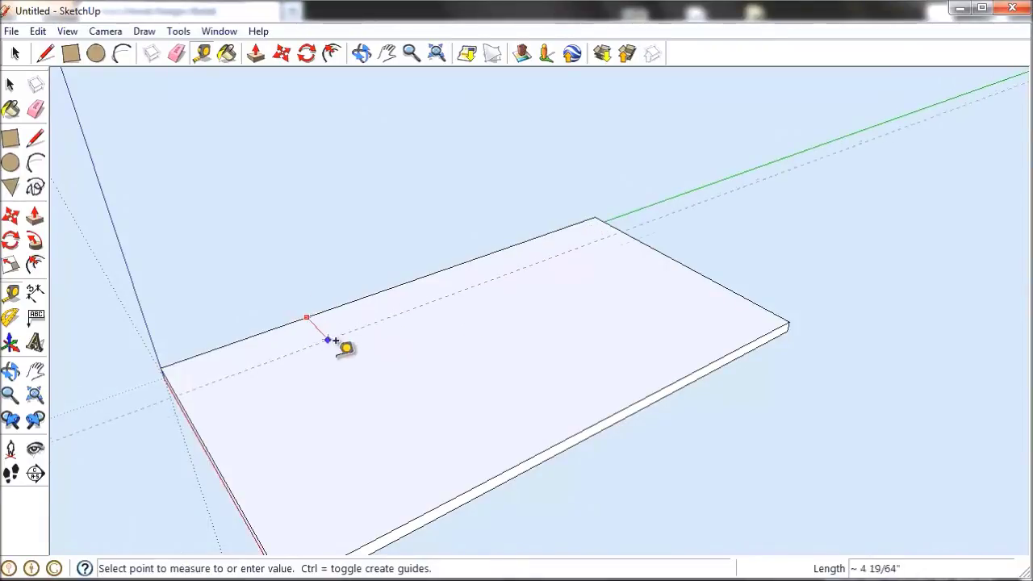
pyautogui.write('5')
pyautogui.press('Return')
pyautogui.click(530, 457)
pyautogui.write('.75')
pyautogui.press('Return')
# Step: Place guide lines 0.75 inch inside both short edges of the board's top face
pyautogui.click(698, 272)
pyautogui.write('.75')
pyautogui.press('Return')
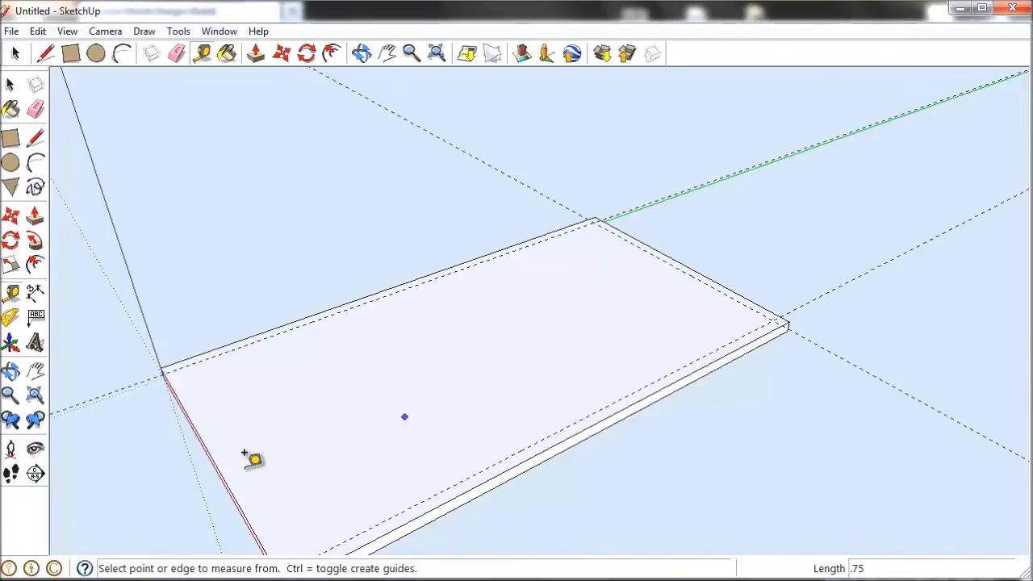
pyautogui.click(224, 480)
pyautogui.write('.75')
pyautogui.press('Return')
# Step: Draw a 33 1/2 by 18 1/2 inch rectangle between the guide intersections on the board's top face and erase the guides
pyautogui.click(71, 53)
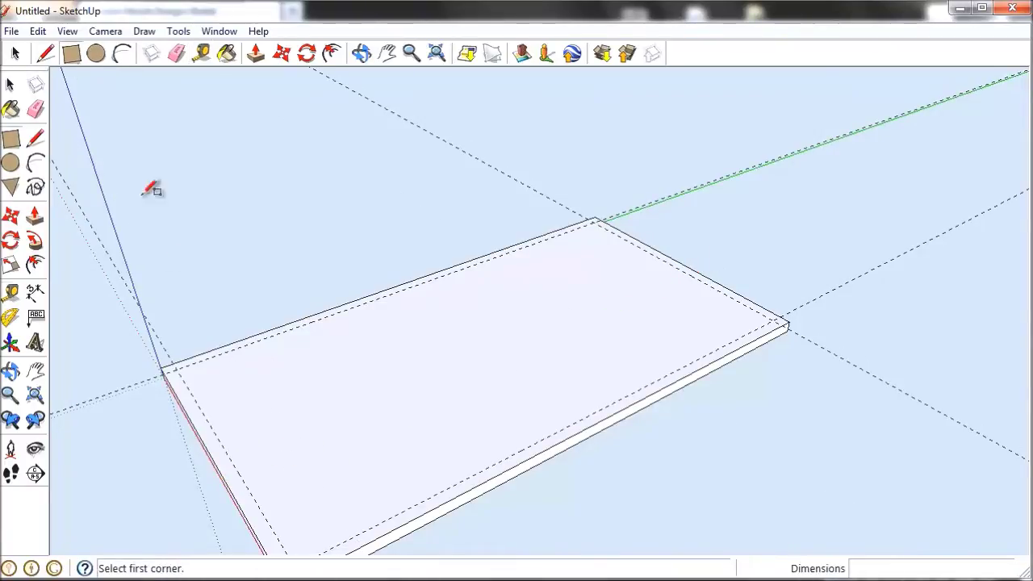
pyautogui.click(172, 369)
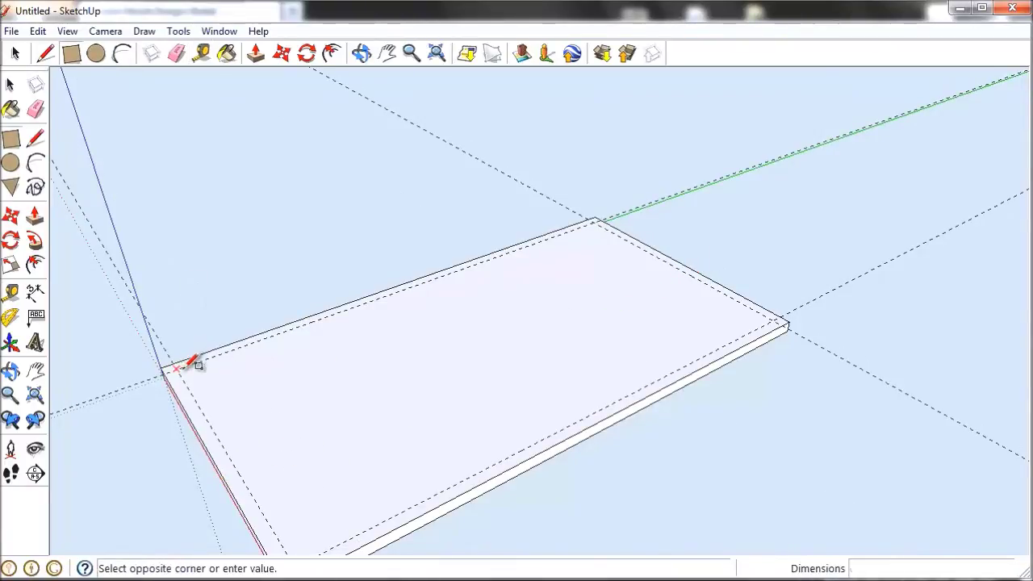
pyautogui.click(762, 320)
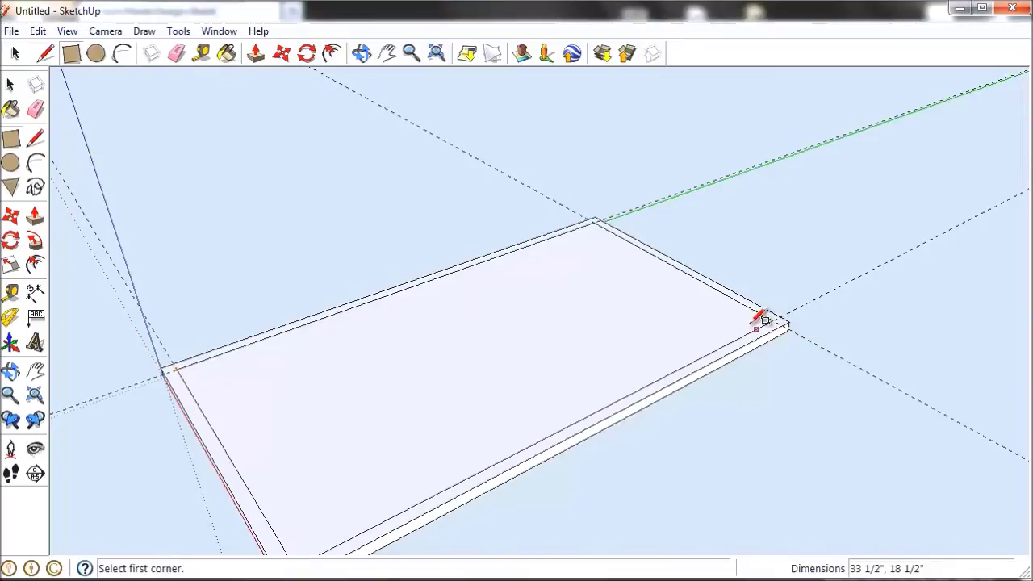
pyautogui.click(176, 53)
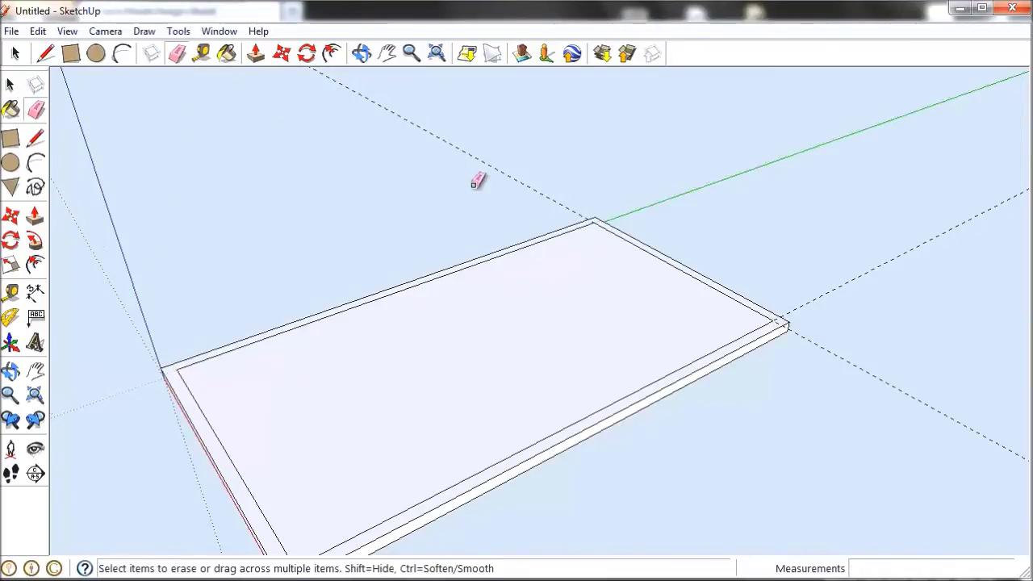
pyautogui.moveTo(477, 181); pyautogui.dragTo(624, 208)
pyautogui.click(823, 300)
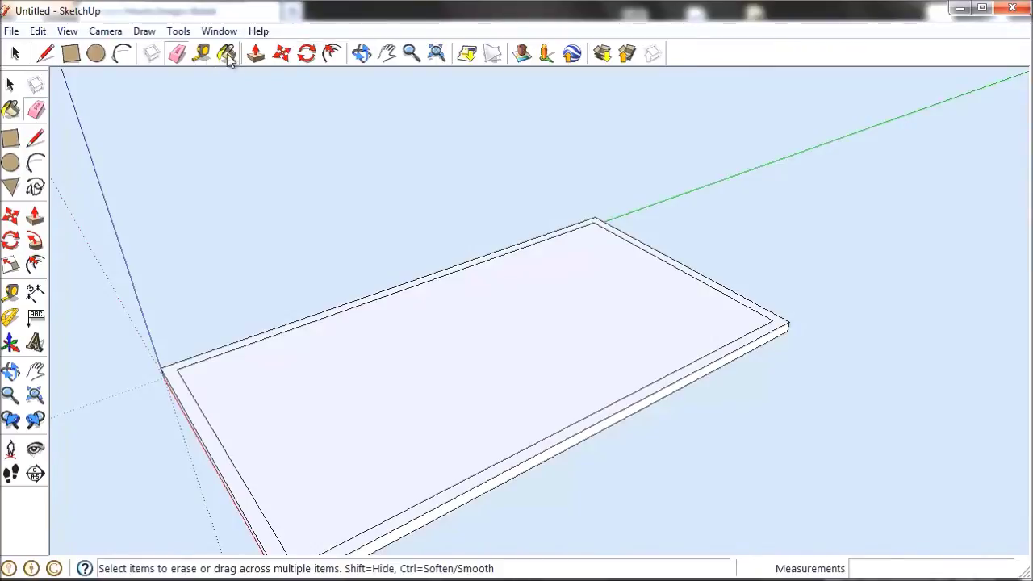
# Step: Place one guide 3.5 inches in from the board's far short side and a second one 0.75 inch further inward
pyautogui.click(202, 54)
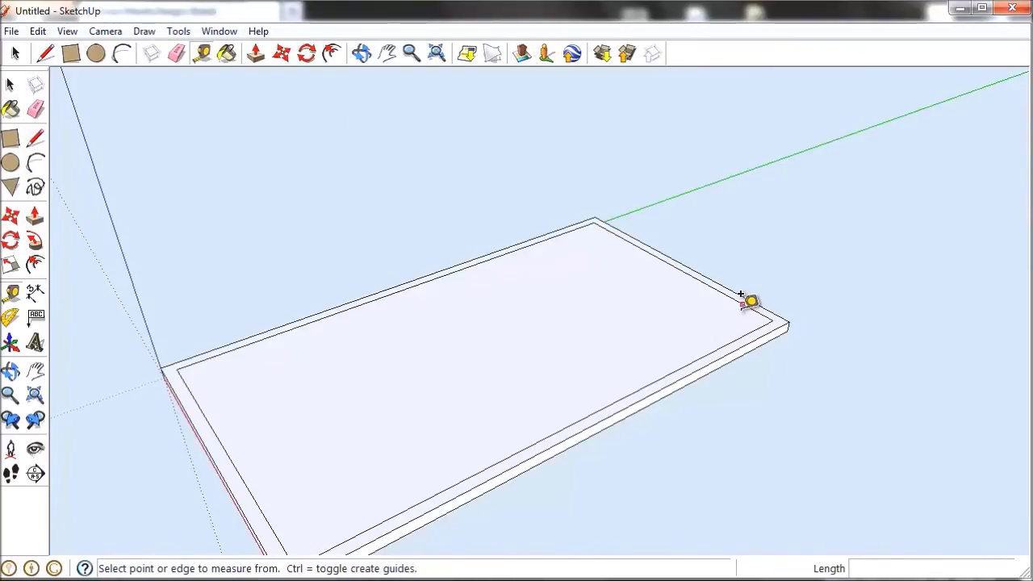
pyautogui.click(741, 295)
pyautogui.write('3.5')
pyautogui.press('Return')
pyautogui.click(678, 293)
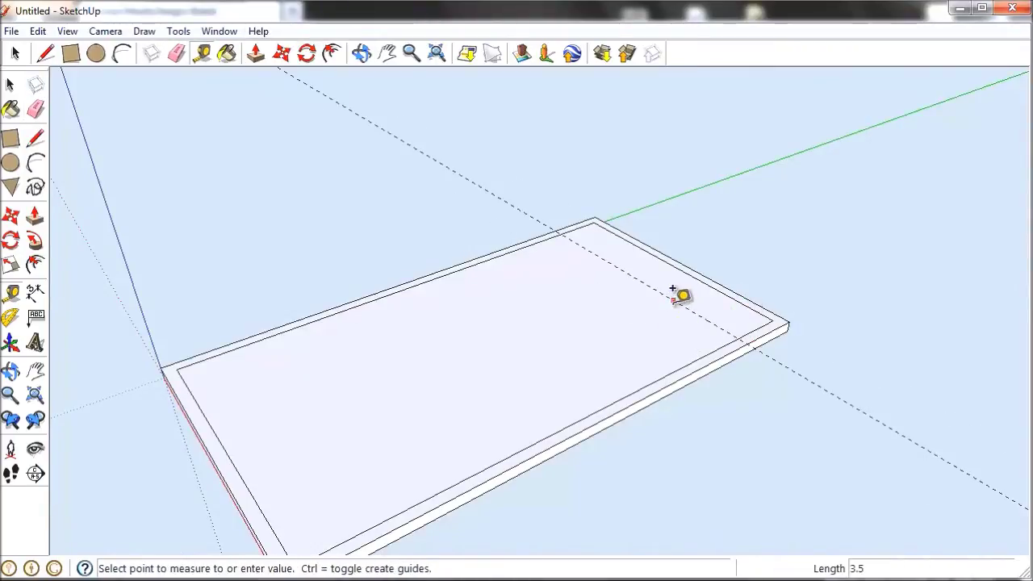
pyautogui.write('.75')
pyautogui.press('Return')
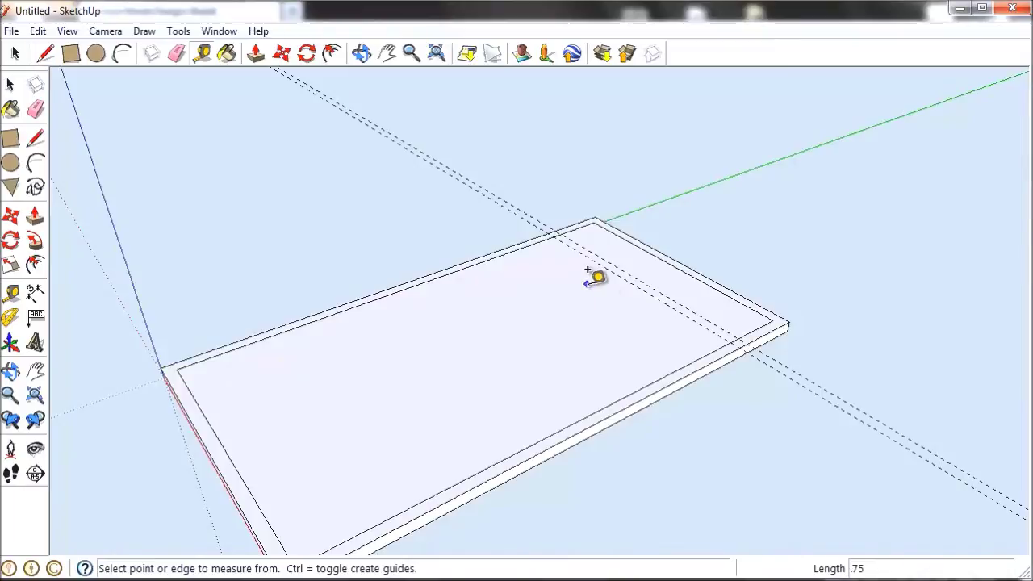
# Step: Place a guide 3.5 inches in from the back long side and draw a narrow slot rectangle between the guides to the front edge
pyautogui.click(505, 254)
pyautogui.write('3.5')
pyautogui.press('Return')
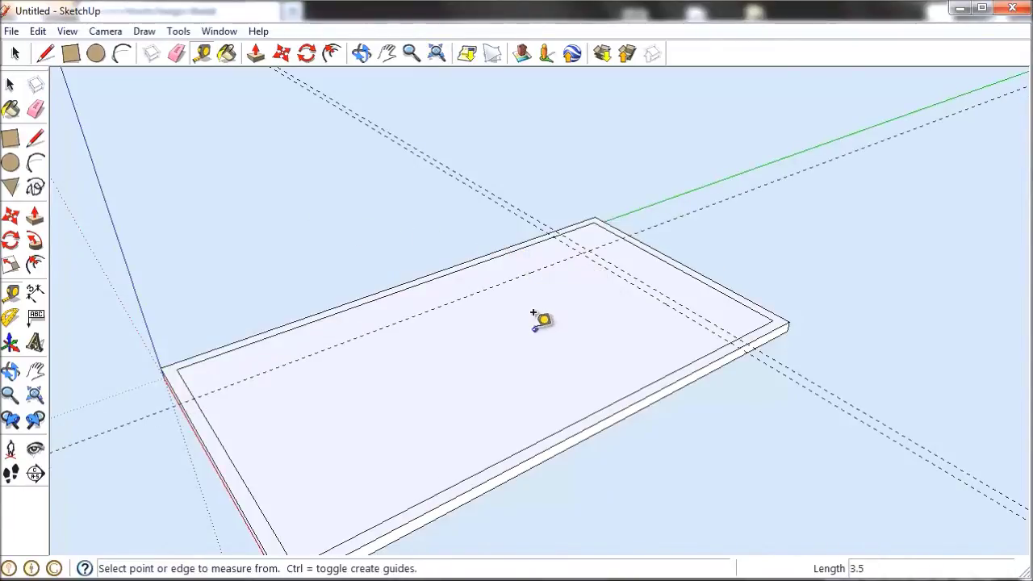
pyautogui.click(71, 54)
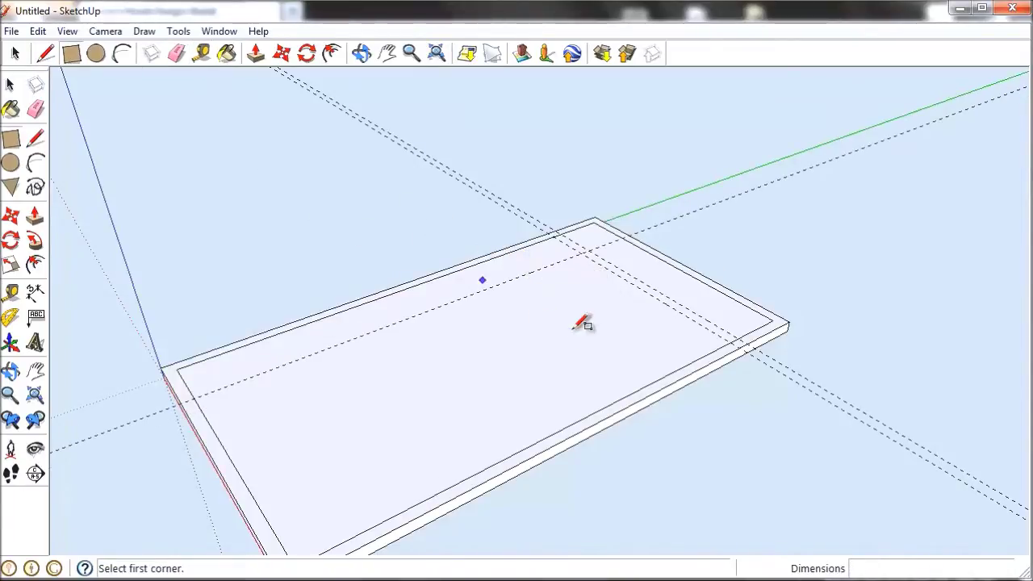
pyautogui.click(581, 253)
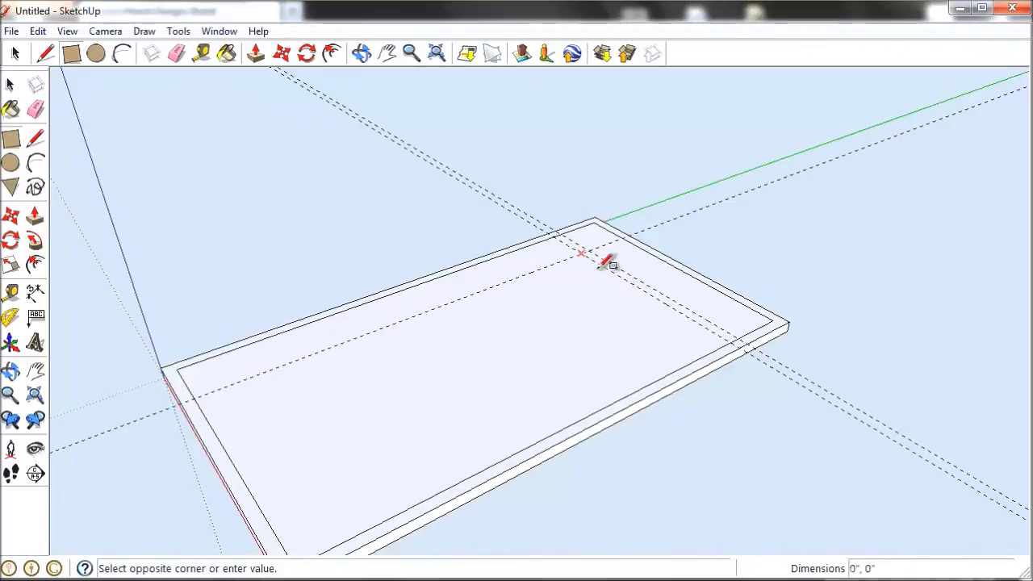
pyautogui.click(743, 346)
# Step: Erase the inner border line crossing the slot and extend the inner line of the far short side to the board's front edge
pyautogui.click(177, 53)
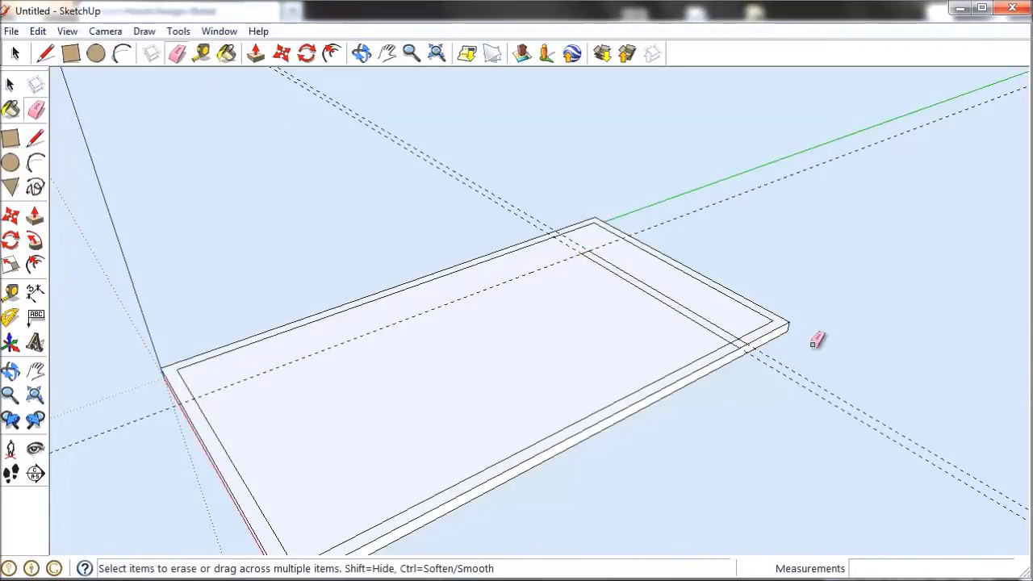
pyautogui.scroll(3, 816, 339)
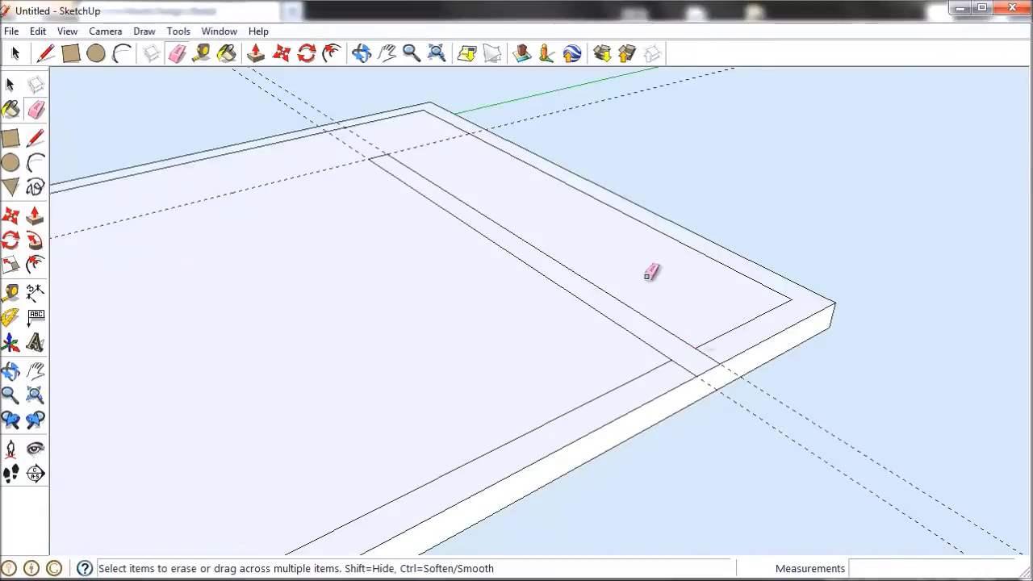
pyautogui.click(46, 54)
pyautogui.click(807, 301)
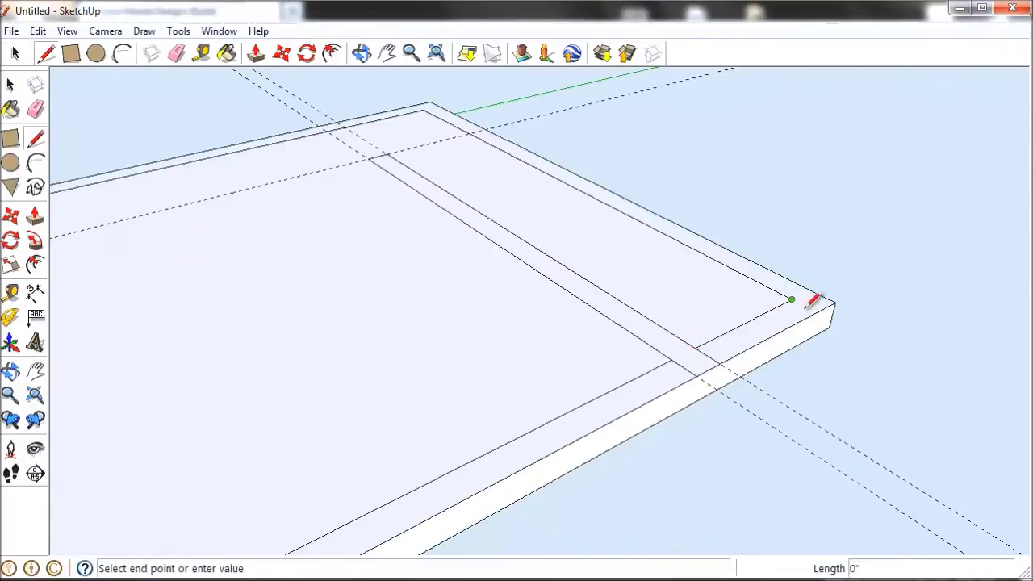
pyautogui.click(817, 310)
# Step: Erase the guides, the leftover inner border segment beyond the slot and the stub between the inner border and the front edge
pyautogui.click(177, 53)
pyautogui.click(737, 328)
pyautogui.moveTo(347, 161)
pyautogui.mouseDown()
pyautogui.moveTo(401, 137)
pyautogui.moveTo(430, 159)
pyautogui.mouseUp()
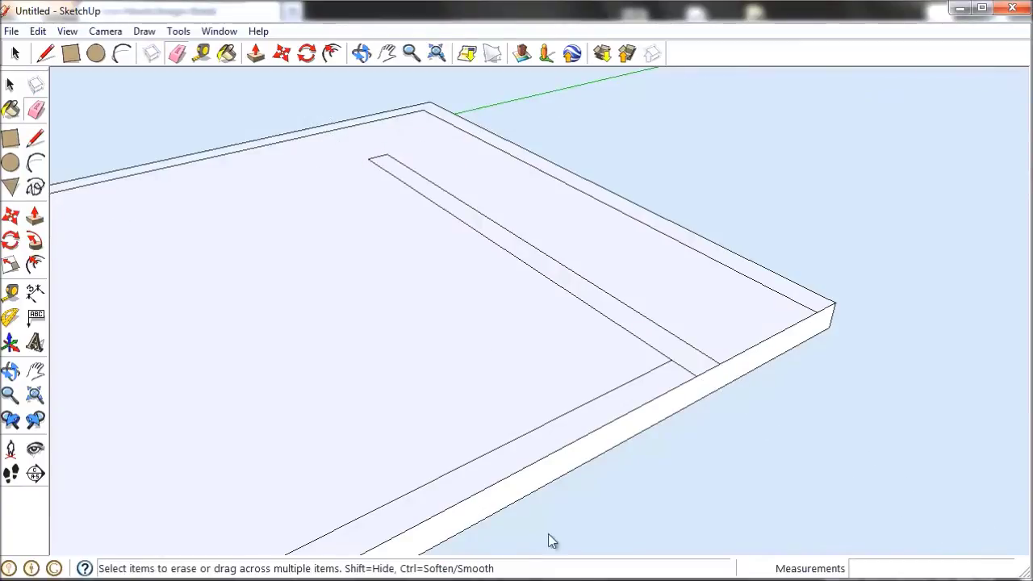
pyautogui.scroll(-5, 638, 357)
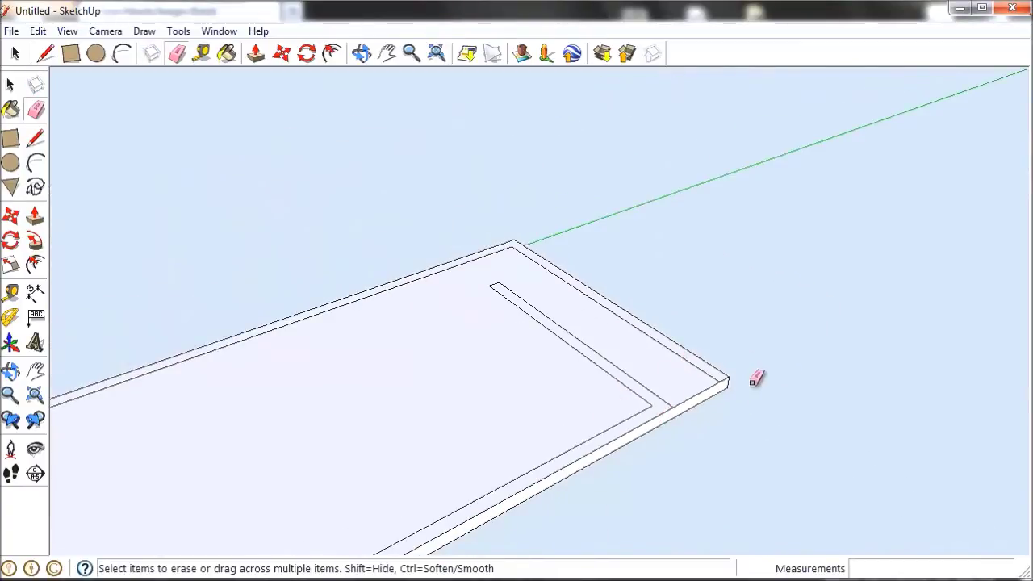
pyautogui.scroll(-4, 756, 376)
pyautogui.scroll(-2, 602, 253)
pyautogui.scroll(2, 583, 430)
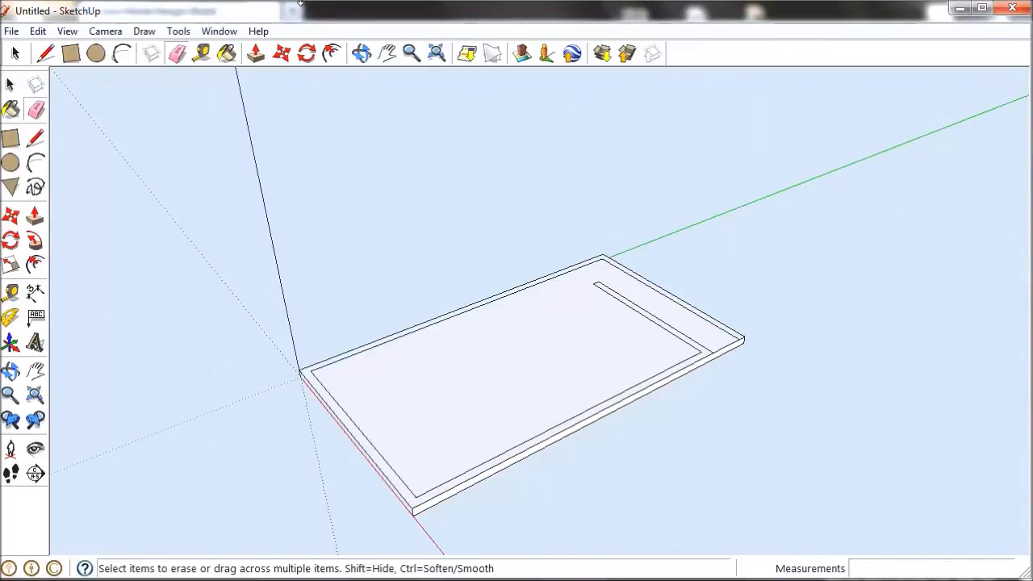
# Step: Place guides 2.125 inches inside the two inner border lines that meet at the board's far back corner
pyautogui.click(361, 53)
pyautogui.moveTo(372, 121); pyautogui.dragTo(391, 266)
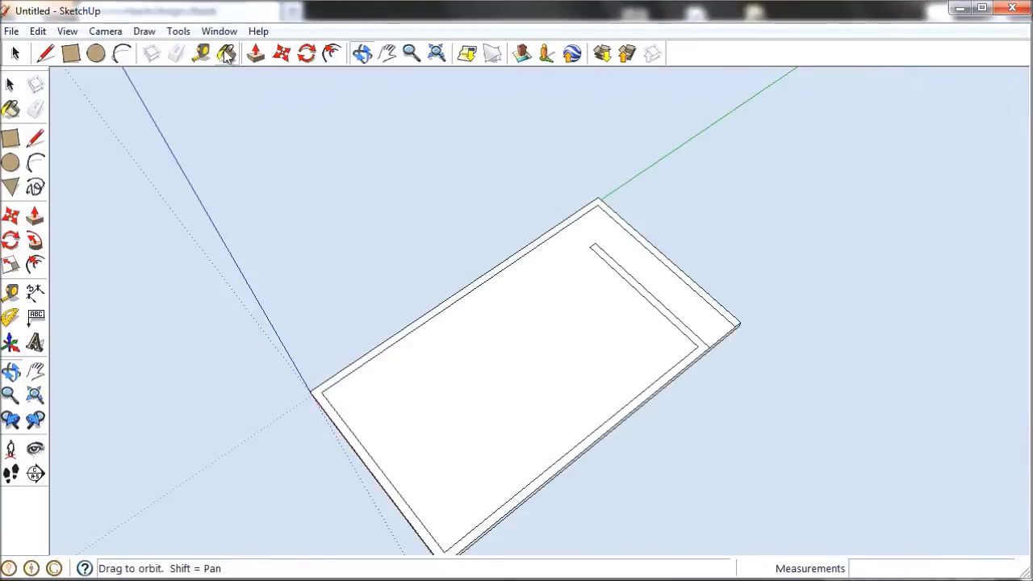
pyautogui.click(202, 52)
pyautogui.scroll(4, 613, 206)
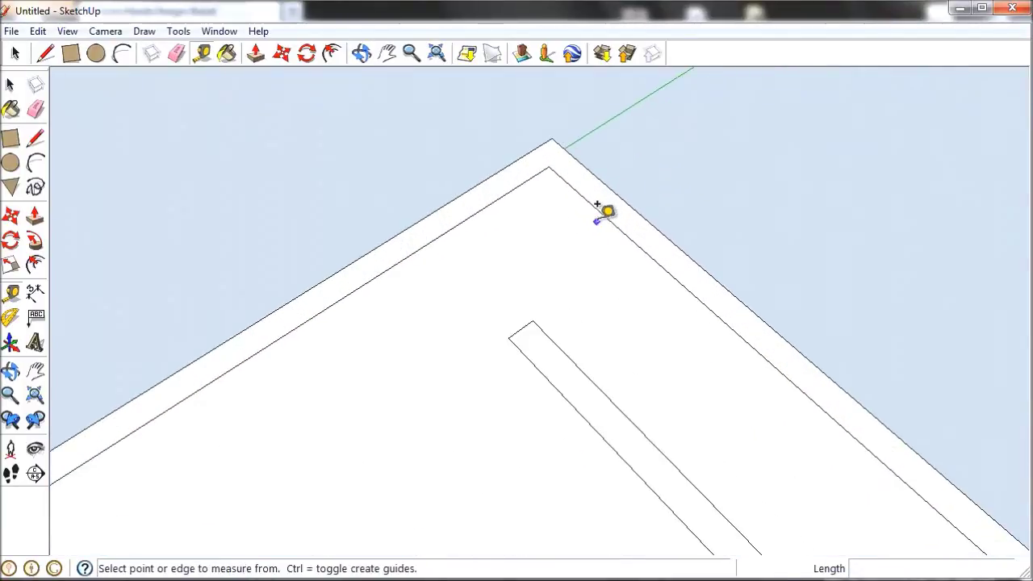
pyautogui.click(601, 213)
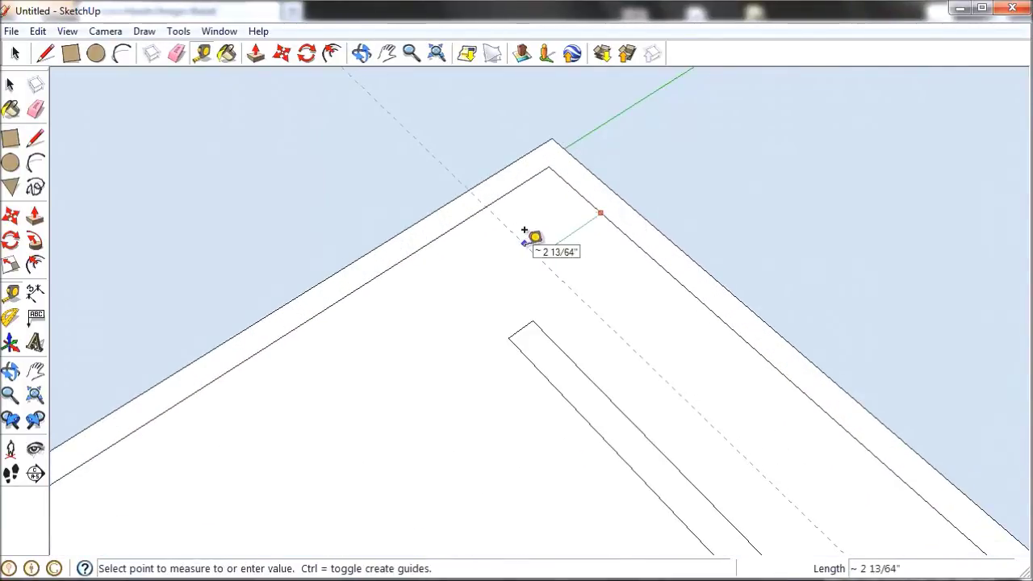
pyautogui.click(525, 242)
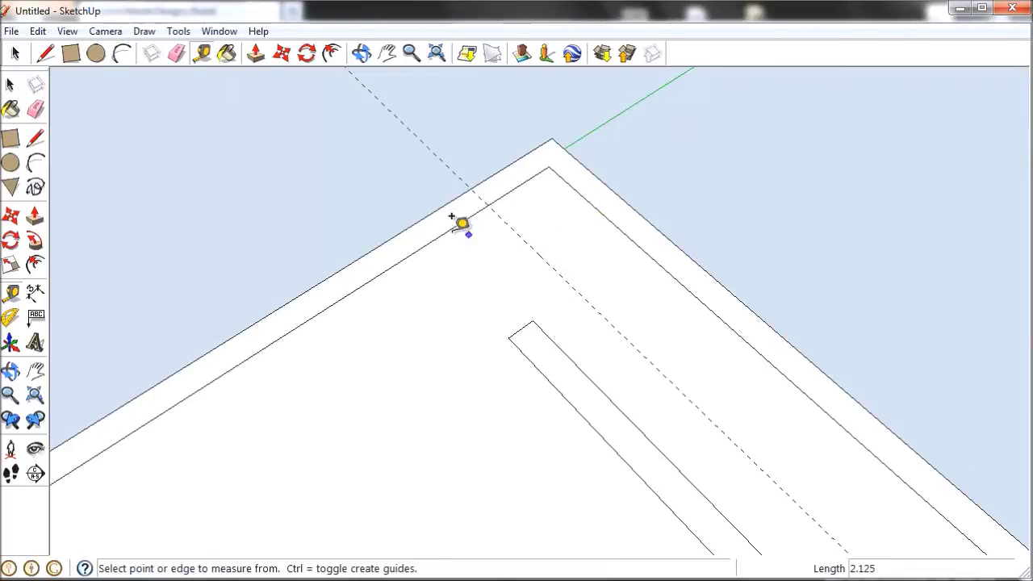
pyautogui.click(461, 221)
pyautogui.click(512, 252)
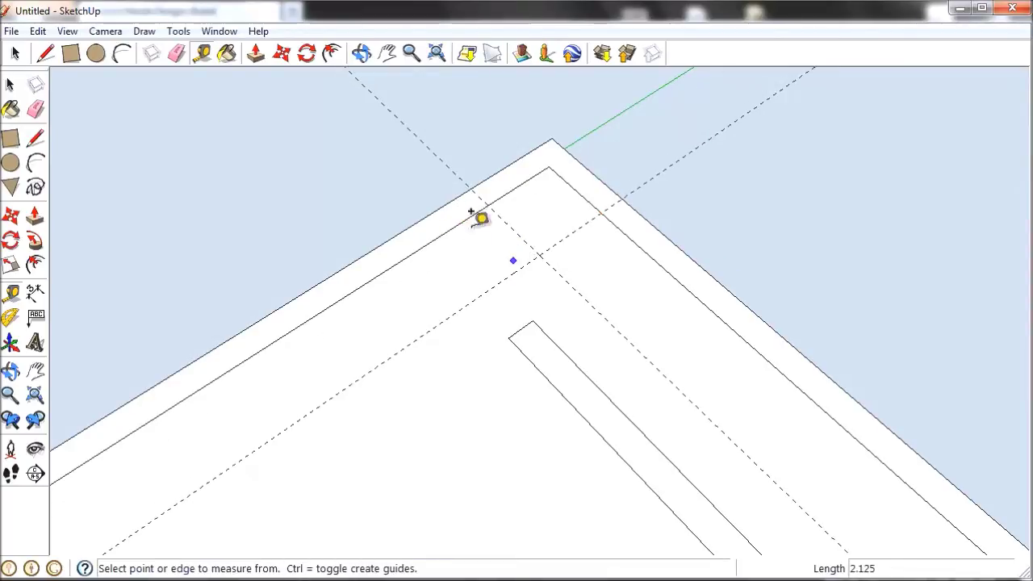
# Step: Draw a diagonal line about 3 inches long across the board's far back inner corner, joining the guide and inner border intersections
pyautogui.click(45, 53)
pyautogui.click(489, 206)
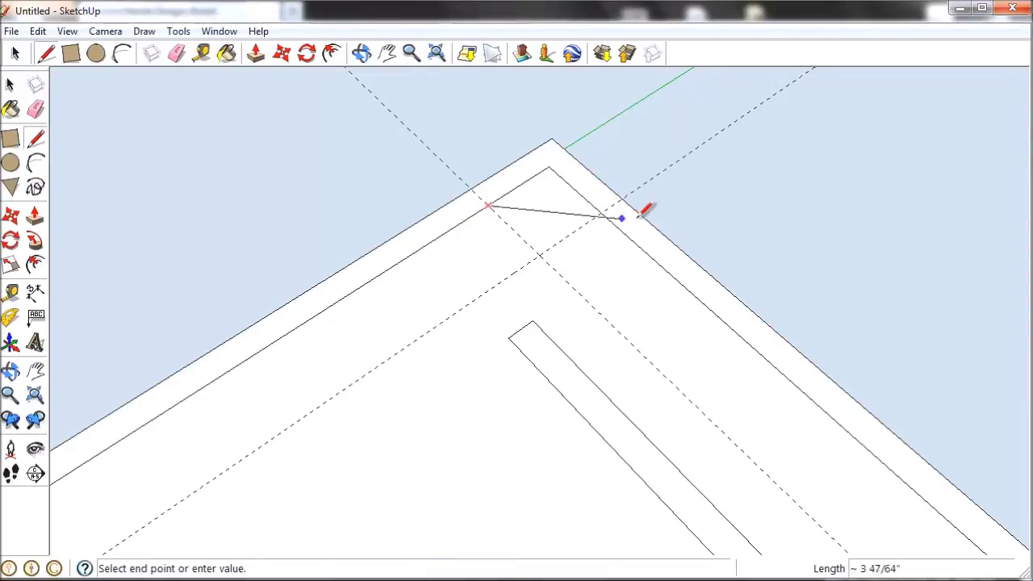
pyautogui.click(601, 212)
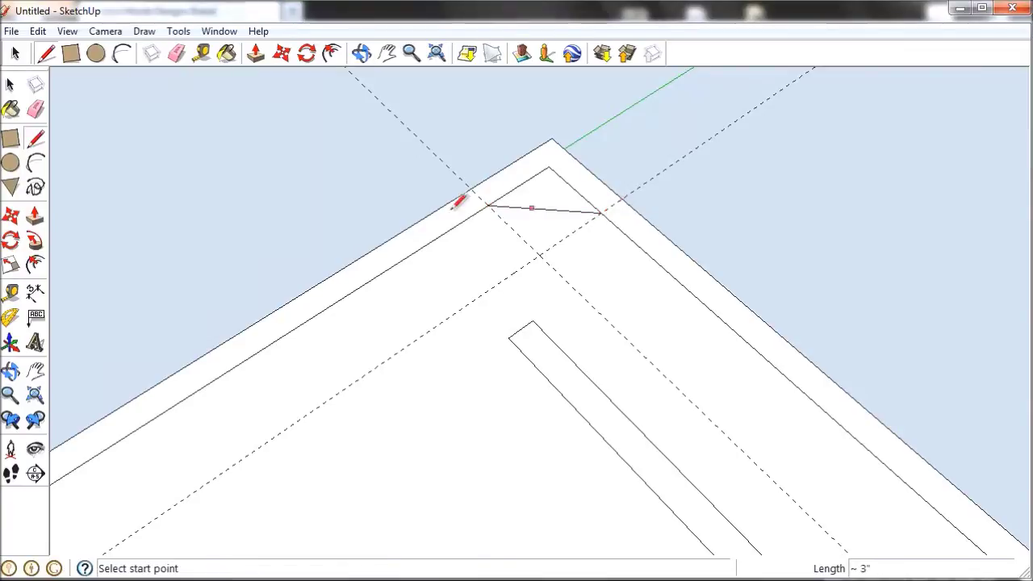
# Step: Place a guide 0.75 inches from the diagonal toward the corner and draw a parallel line along it between the inner border lines
pyautogui.click(201, 53)
pyautogui.scroll(2, 608, 195)
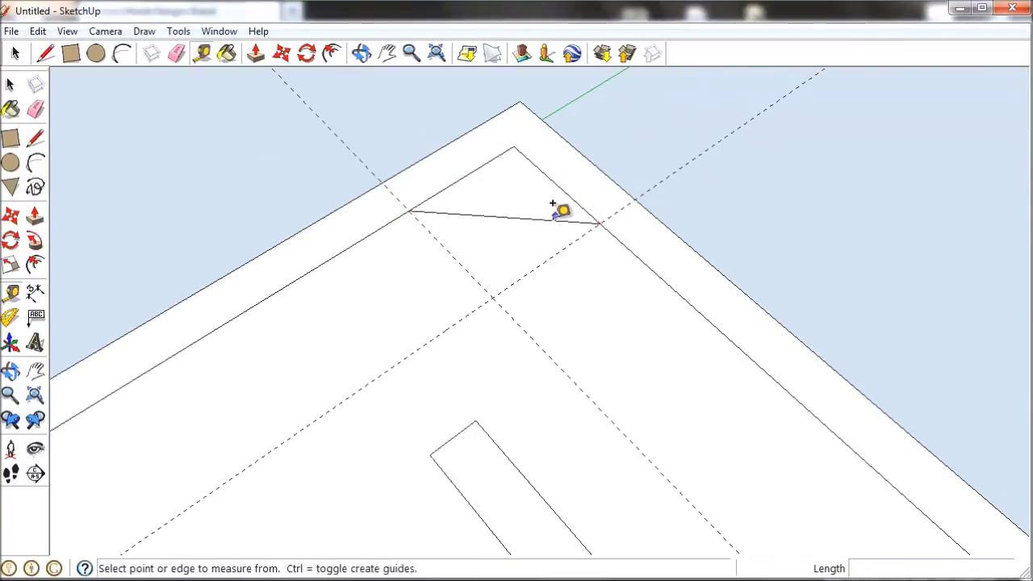
pyautogui.click(552, 219)
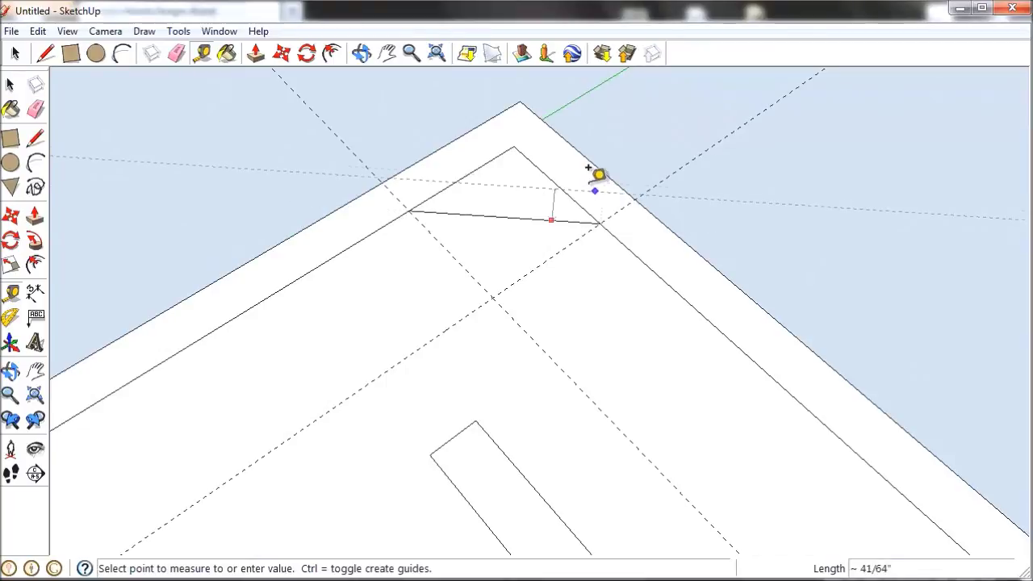
pyautogui.write('.75')
pyautogui.press('Return')
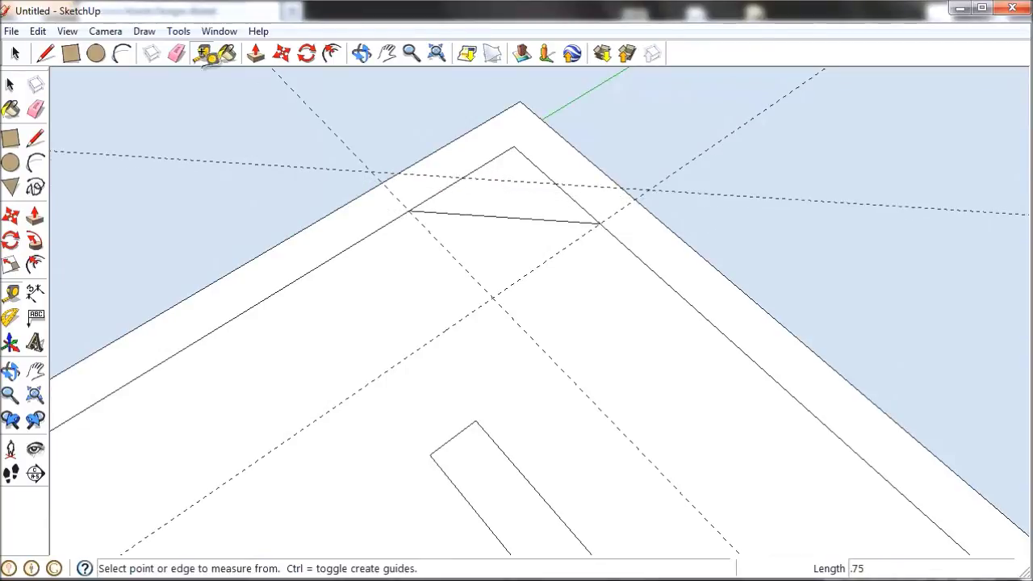
pyautogui.click(45, 54)
pyautogui.click(461, 176)
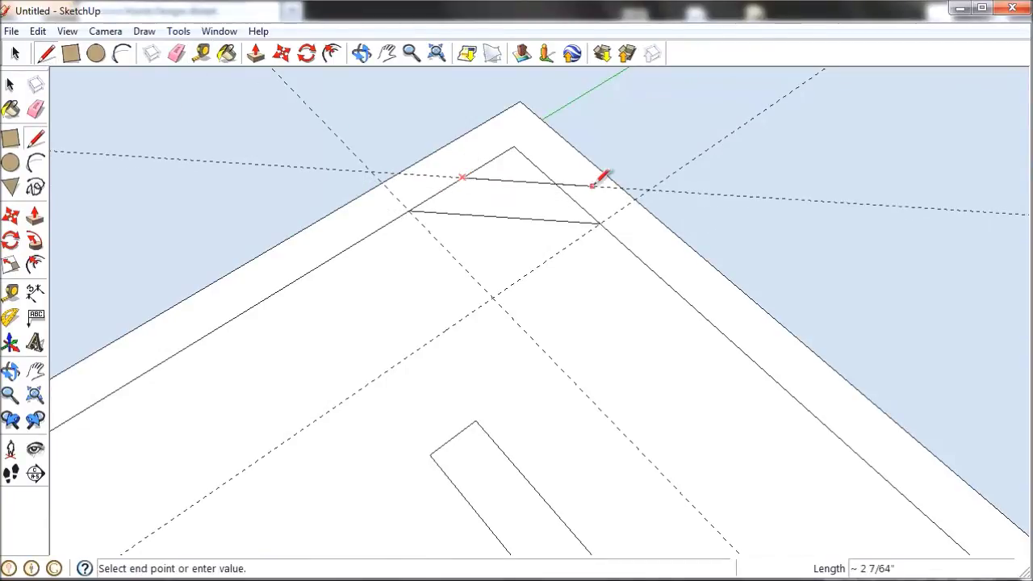
pyautogui.click(555, 184)
# Step: Measure from the slot's inner end corner to the diagonal line across the board's corner
pyautogui.click(202, 53)
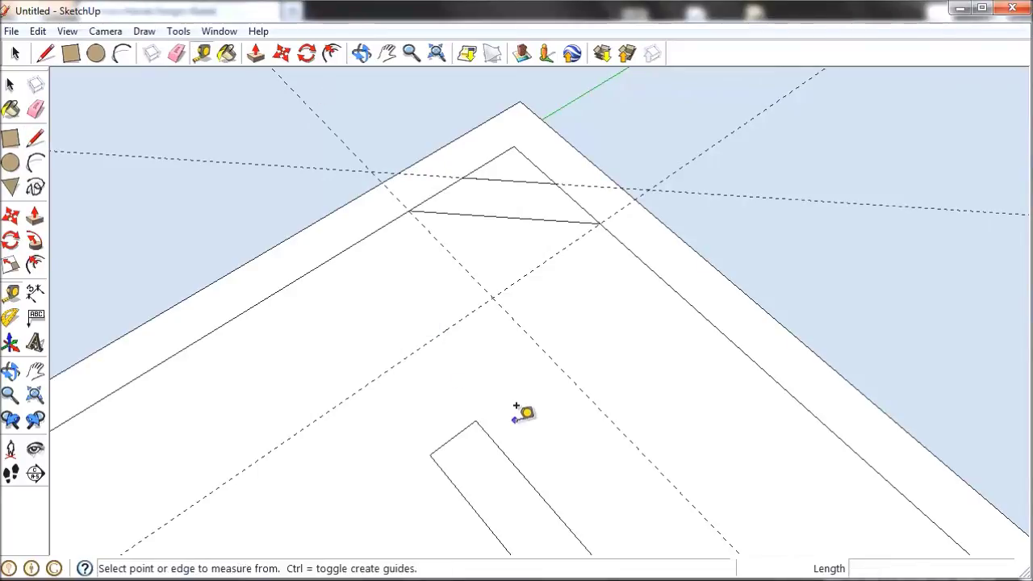
pyautogui.click(478, 408)
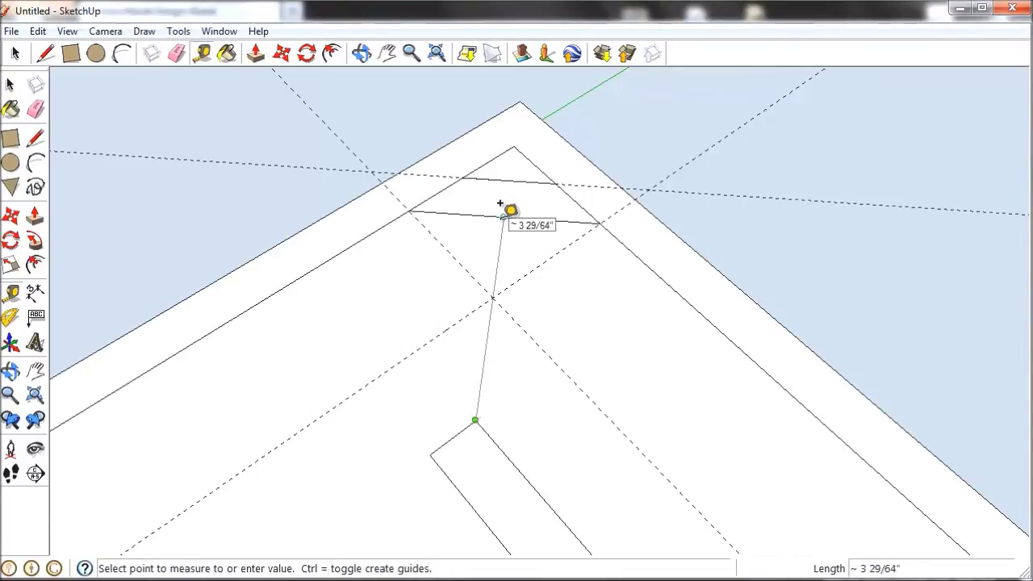
pyautogui.scroll(-2, 436, 194)
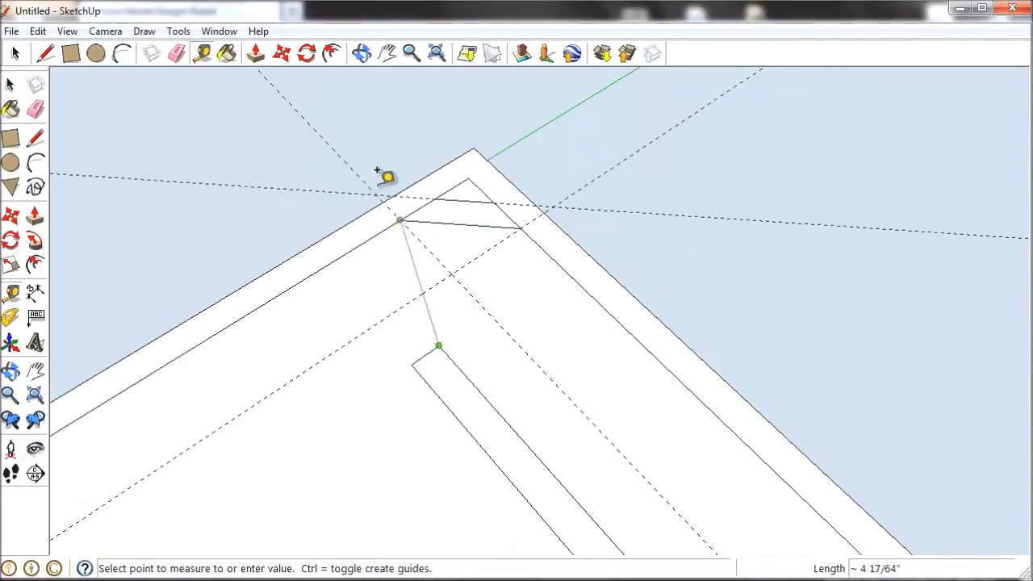
pyautogui.press('Escape')
# Step: Erase the three guides around the far back corner, keeping the two diagonal lines
pyautogui.click(178, 54)
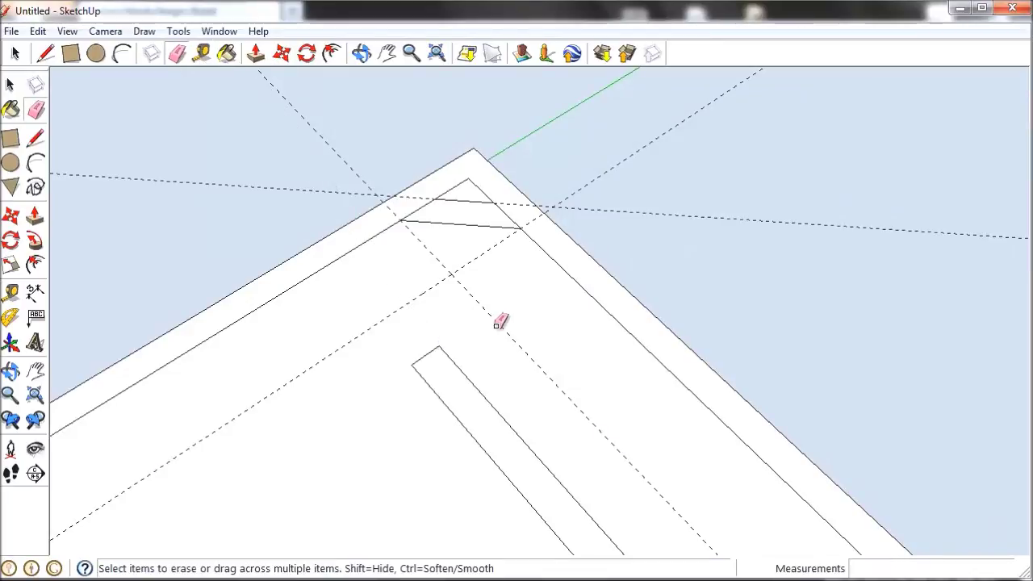
pyautogui.click(459, 270)
pyautogui.click(573, 203)
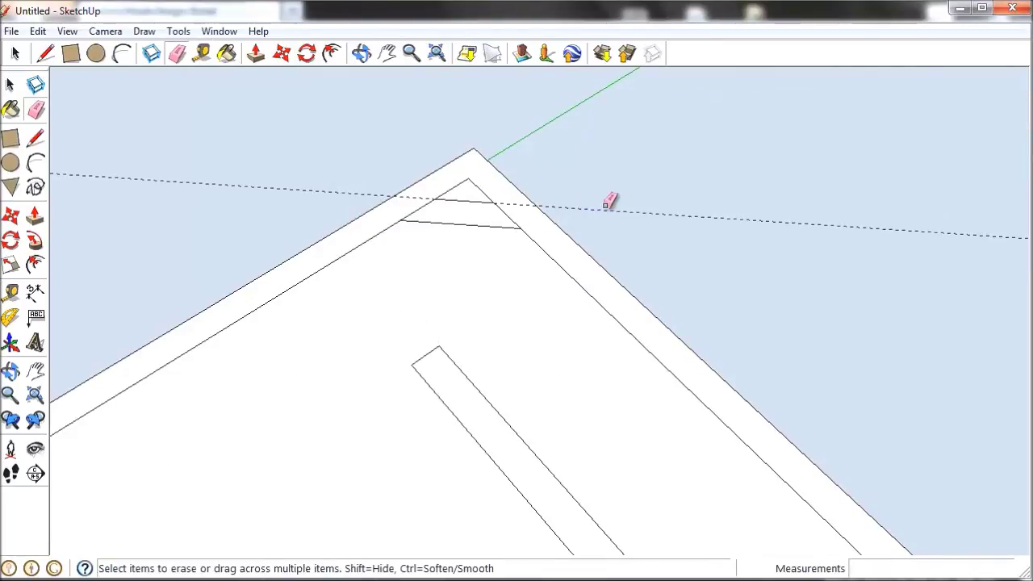
pyautogui.click(610, 209)
# Step: Place guides 2.125 inches inside the two inner border lines that meet at the board's back corner by the origin
pyautogui.scroll(-1, 395, 339)
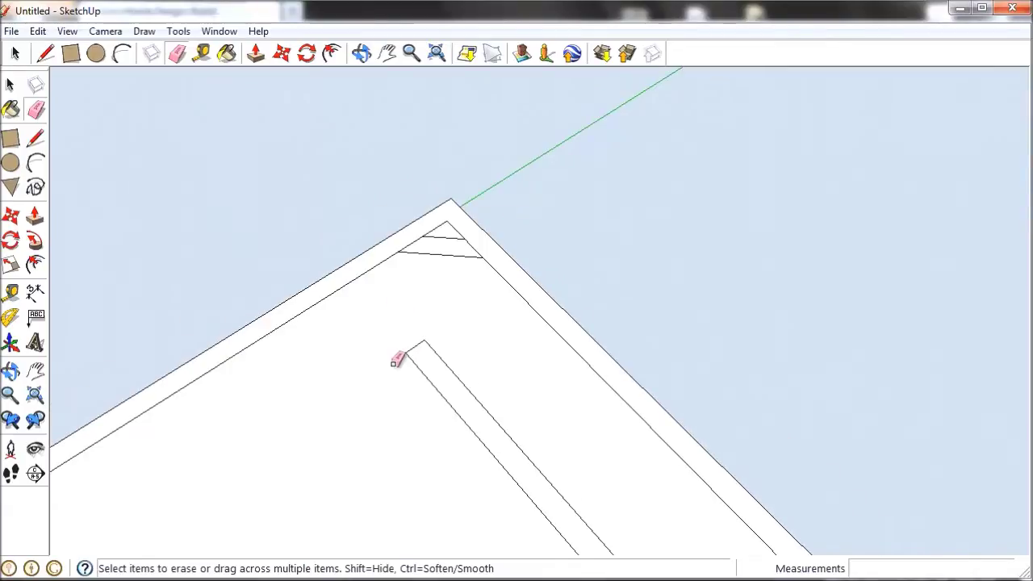
pyautogui.scroll(-1, 454, 236)
pyautogui.scroll(-1, 683, 242)
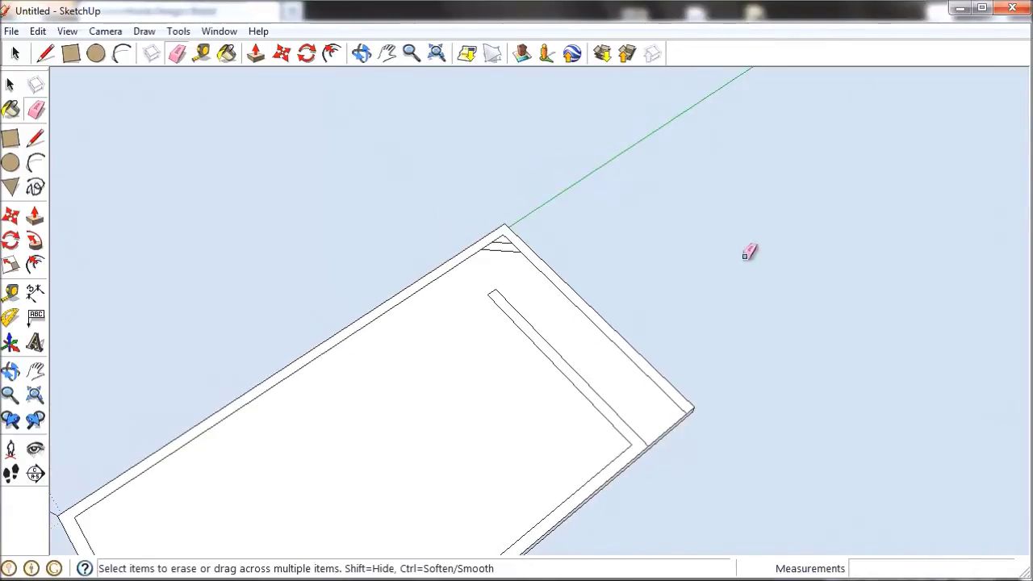
pyautogui.scroll(-2, 785, 109)
pyautogui.click(202, 53)
pyautogui.scroll(2, 328, 351)
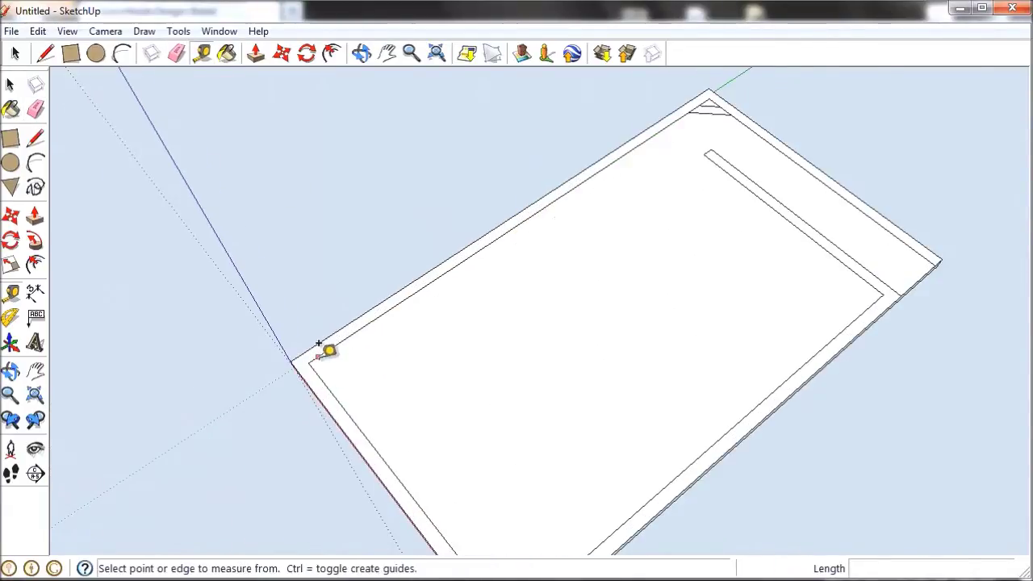
pyautogui.scroll(2, 341, 337)
pyautogui.click(332, 347)
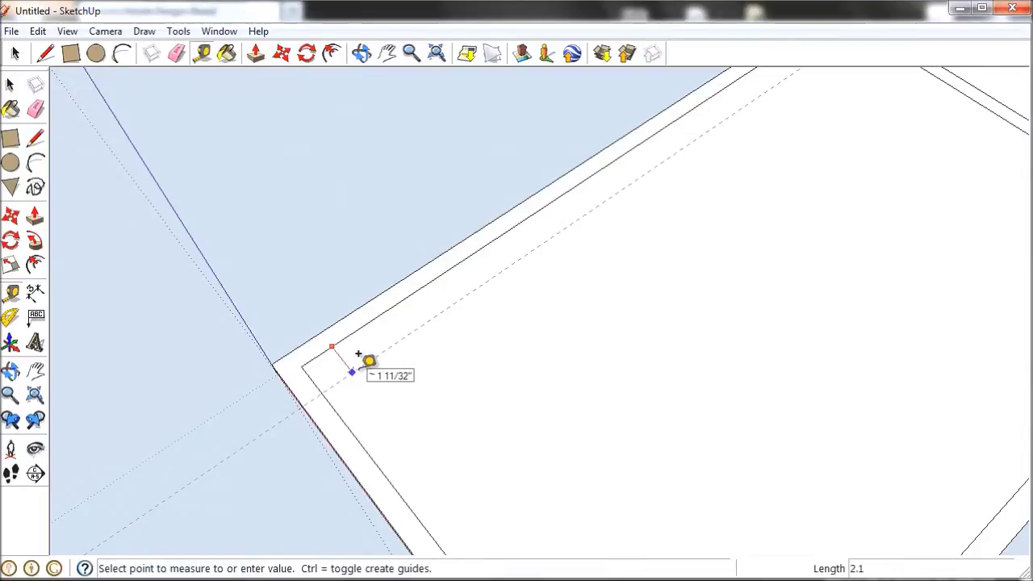
pyautogui.click(359, 354)
pyautogui.click(323, 393)
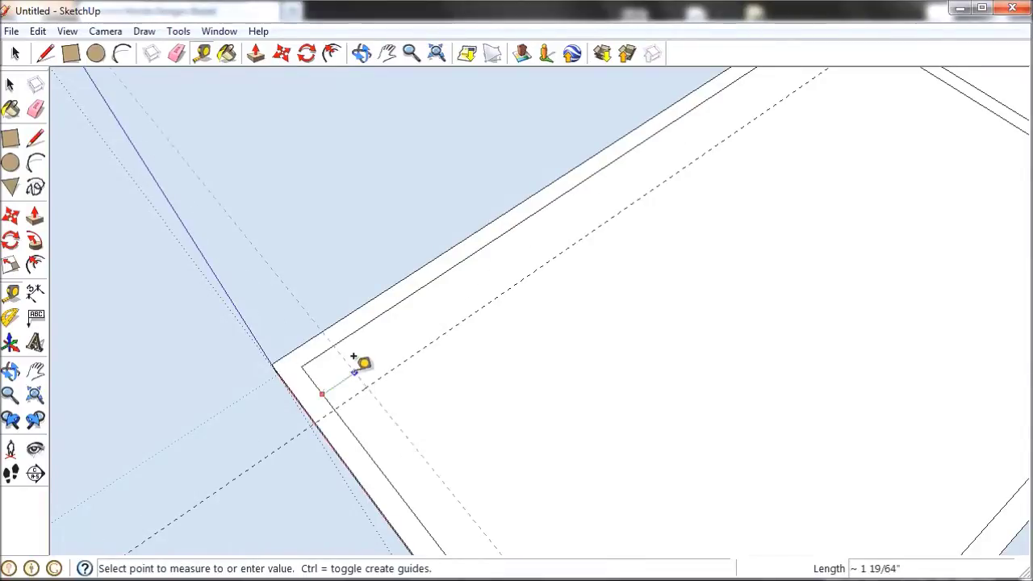
pyautogui.click(359, 354)
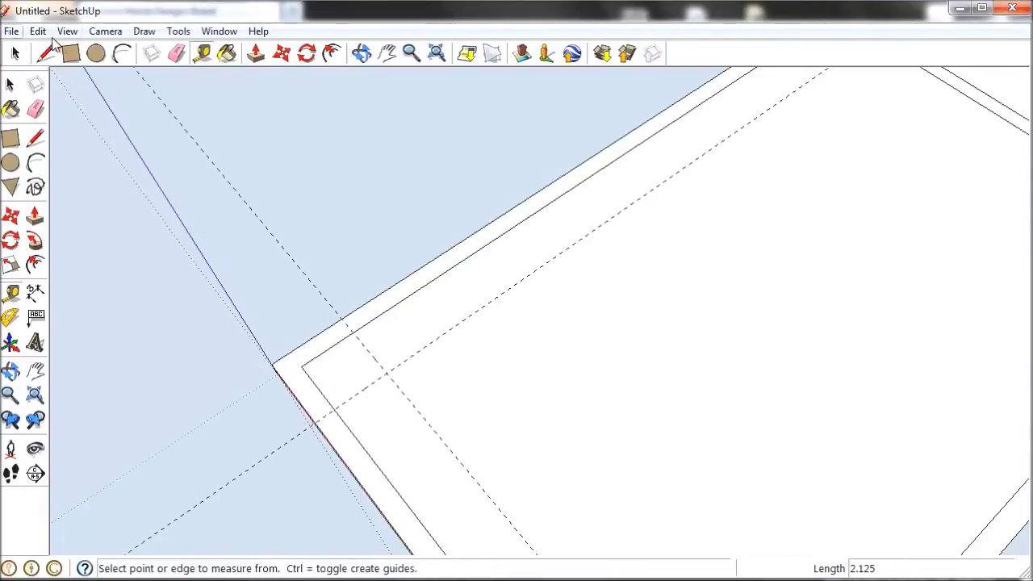
# Step: Draw a diagonal line about 3 inches long across the inner corner by the origin, joining the guide and border intersections
pyautogui.click(46, 54)
pyautogui.scroll(2, 344, 396)
pyautogui.click(325, 414)
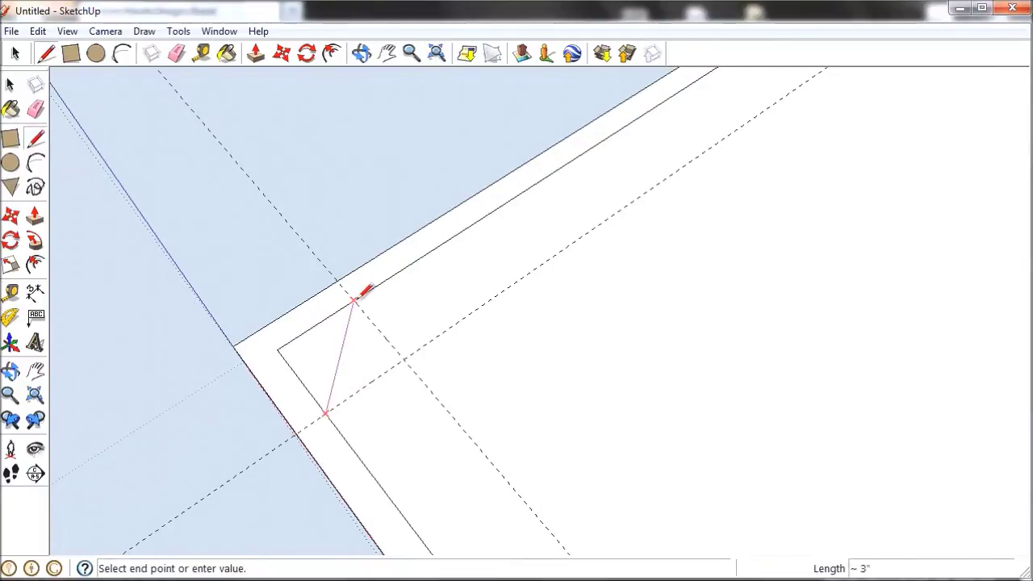
pyautogui.click(354, 299)
# Step: Place a guide 0.75 inches from this diagonal toward the corner by the origin and draw a parallel line along it between the borders
pyautogui.click(202, 53)
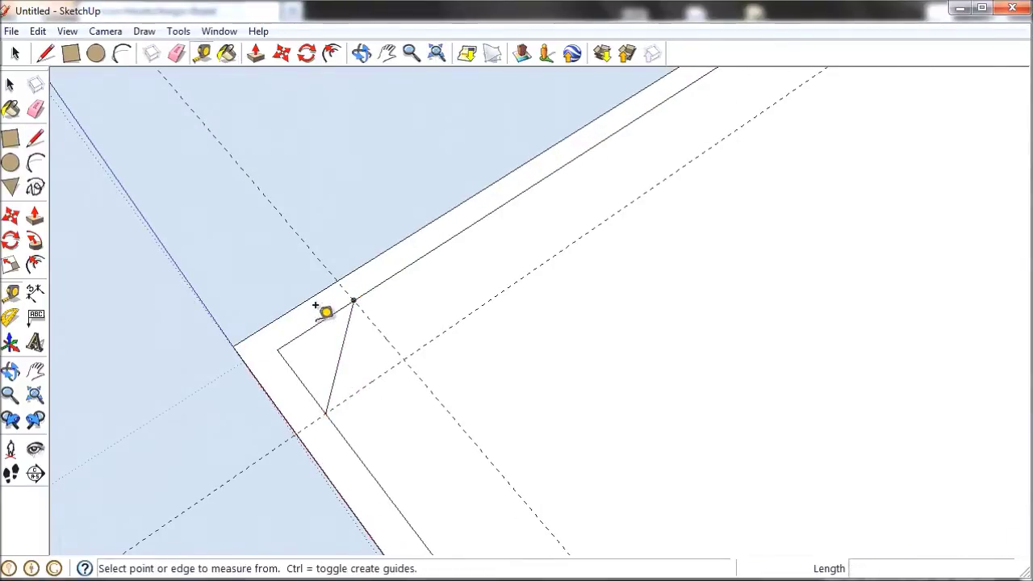
pyautogui.click(348, 321)
pyautogui.click(316, 321)
pyautogui.click(46, 53)
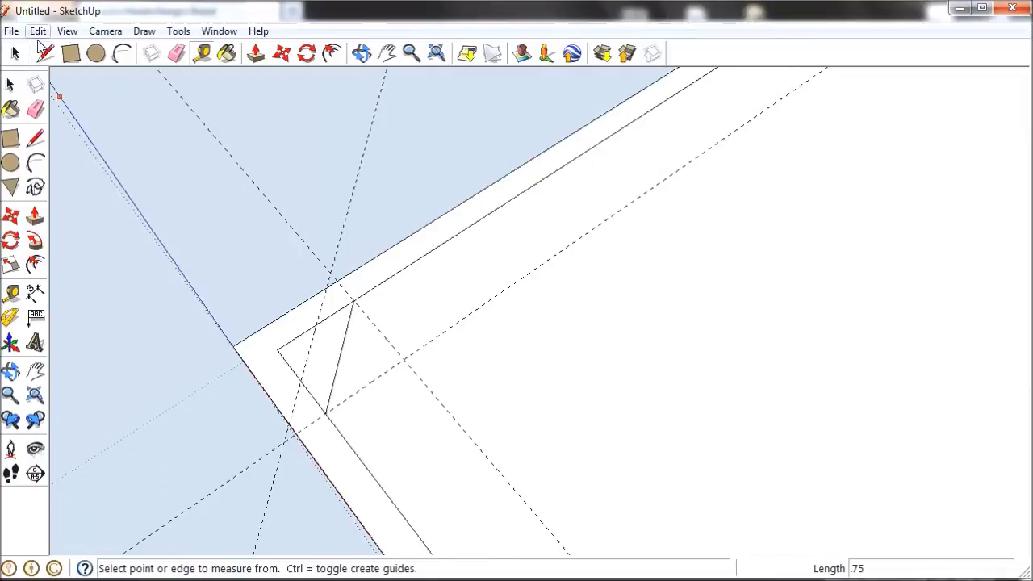
pyautogui.click(306, 387)
pyautogui.click(317, 321)
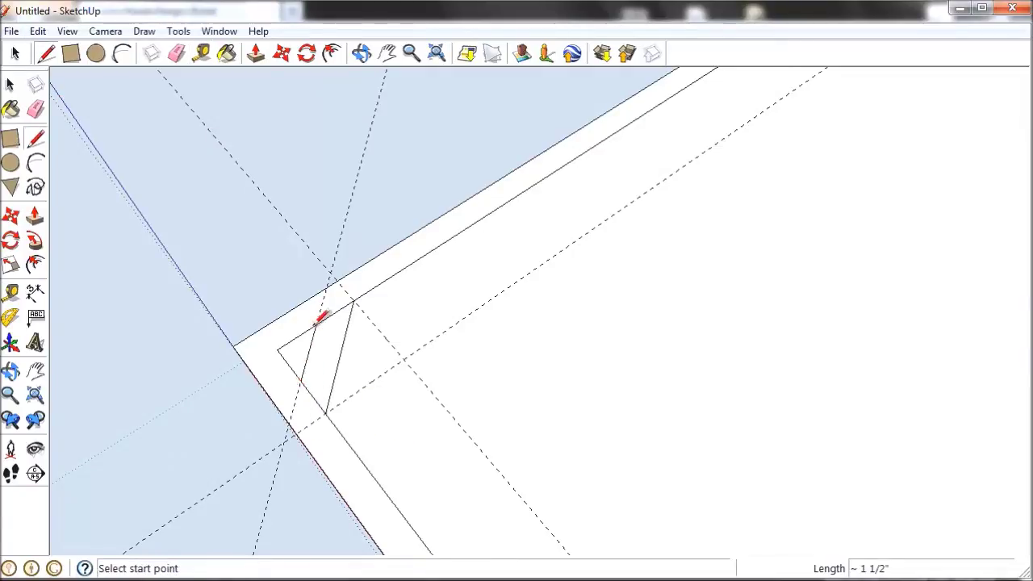
# Step: Erase the guides around the corner by the origin
pyautogui.click(176, 54)
pyautogui.moveTo(341, 240); pyautogui.dragTo(427, 300)
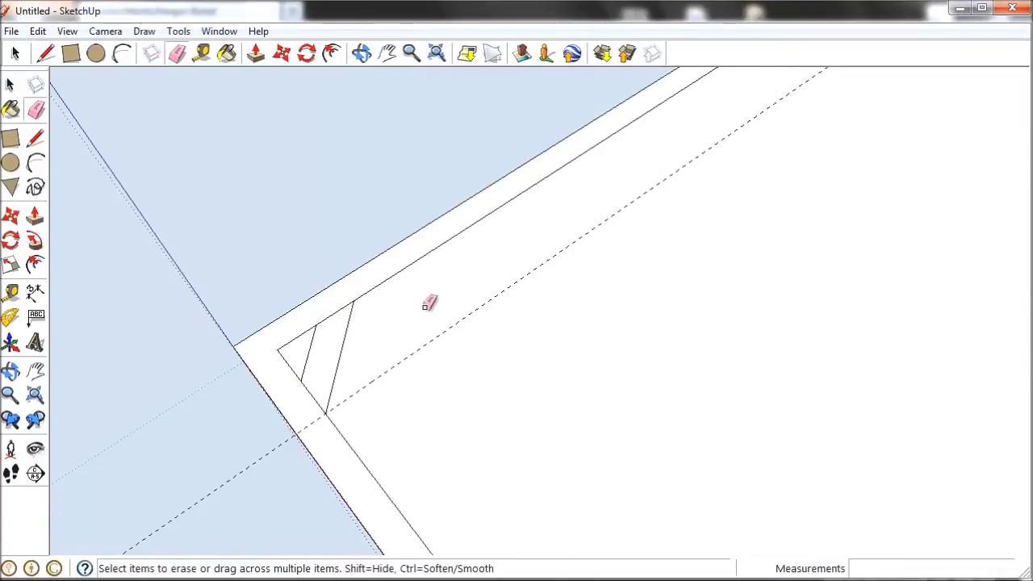
pyautogui.scroll(-3, 217, 219)
pyautogui.scroll(-3, 462, 349)
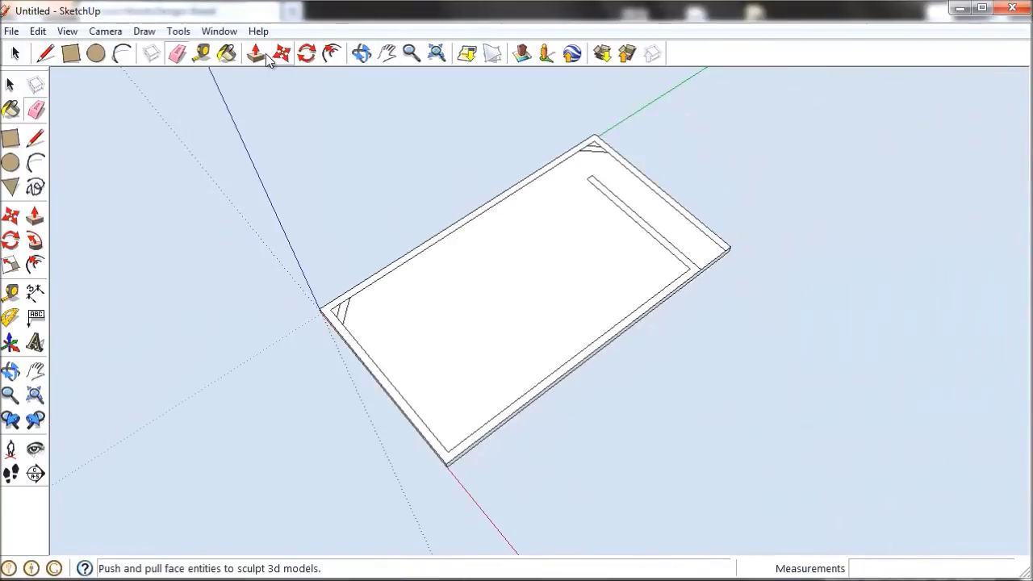
# Step: Push/Pull the border and slot face up 13 1/2 inches to form the walls and divider
pyautogui.click(361, 53)
pyautogui.moveTo(606, 374)
pyautogui.mouseDown()
pyautogui.moveTo(567, 253)
pyautogui.moveTo(570, 182)
pyautogui.moveTo(551, 269)
pyautogui.mouseUp()
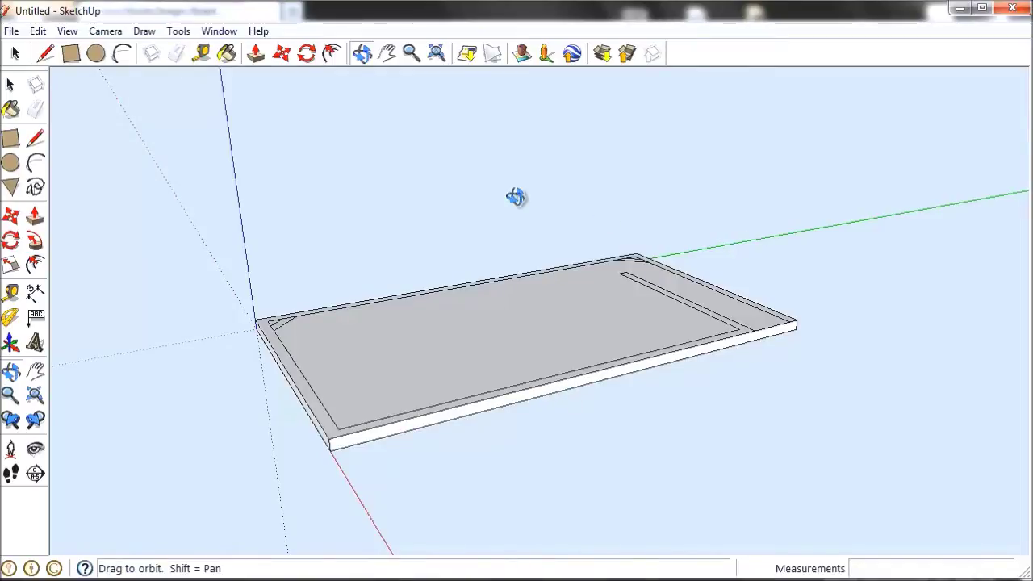
pyautogui.click(256, 54)
pyautogui.moveTo(330, 422); pyautogui.dragTo(333, 358)
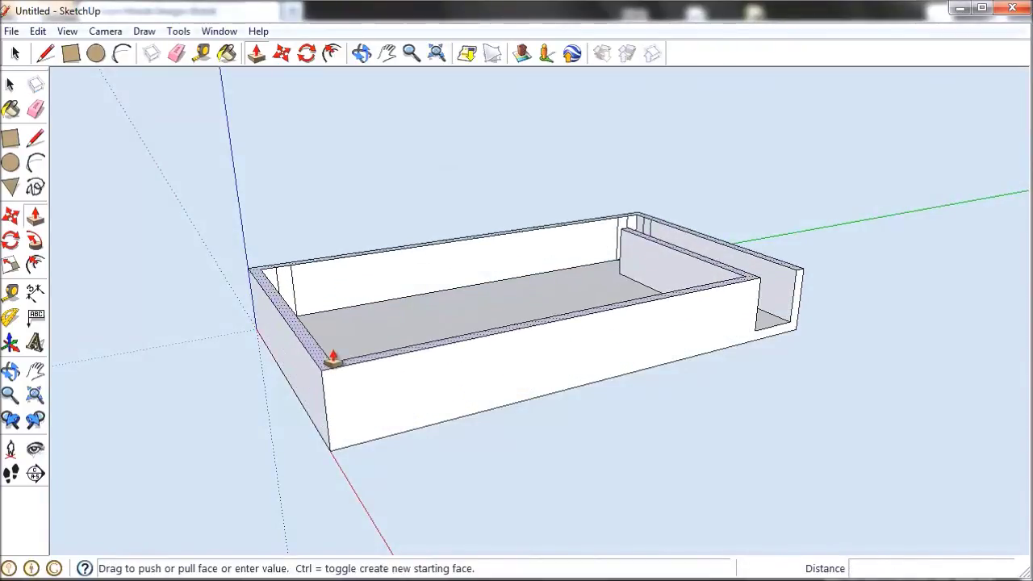
pyautogui.write('13 1/2')
pyautogui.press('Return')
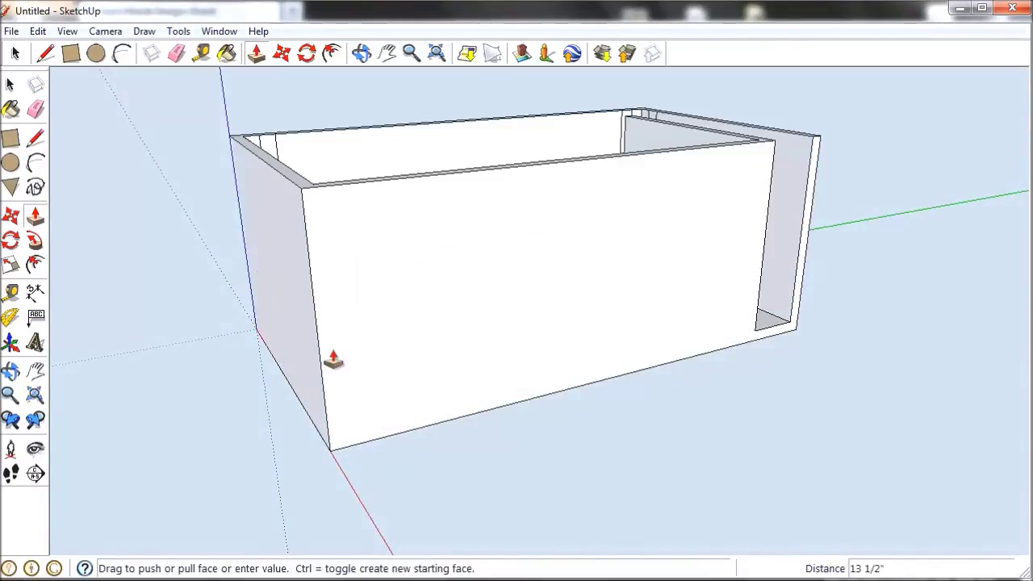
# Step: Draw 3/4 inch lines across the top rim at both back corners to separate the back wall's top face from the side walls
pyautogui.click(362, 53)
pyautogui.moveTo(363, 133); pyautogui.dragTo(327, 152)
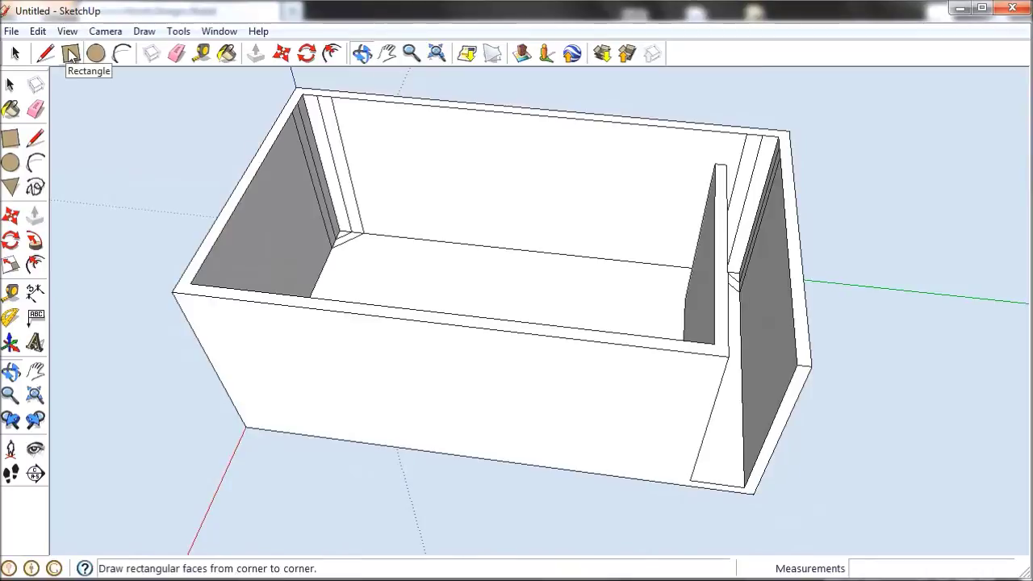
pyautogui.click(46, 54)
pyautogui.scroll(5, 305, 80)
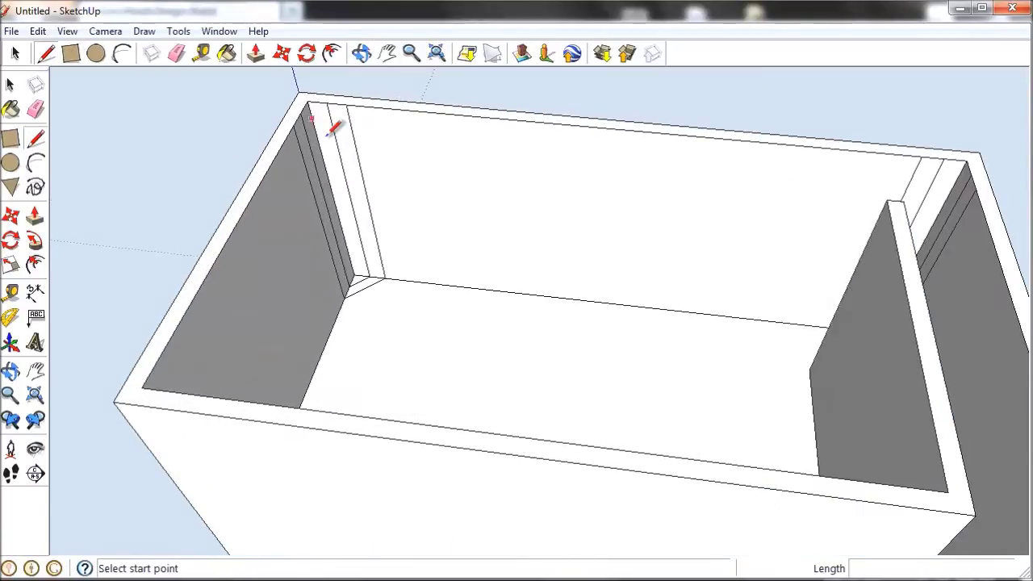
pyautogui.click(304, 77)
pyautogui.click(292, 83)
pyautogui.scroll(-5, 173, 219)
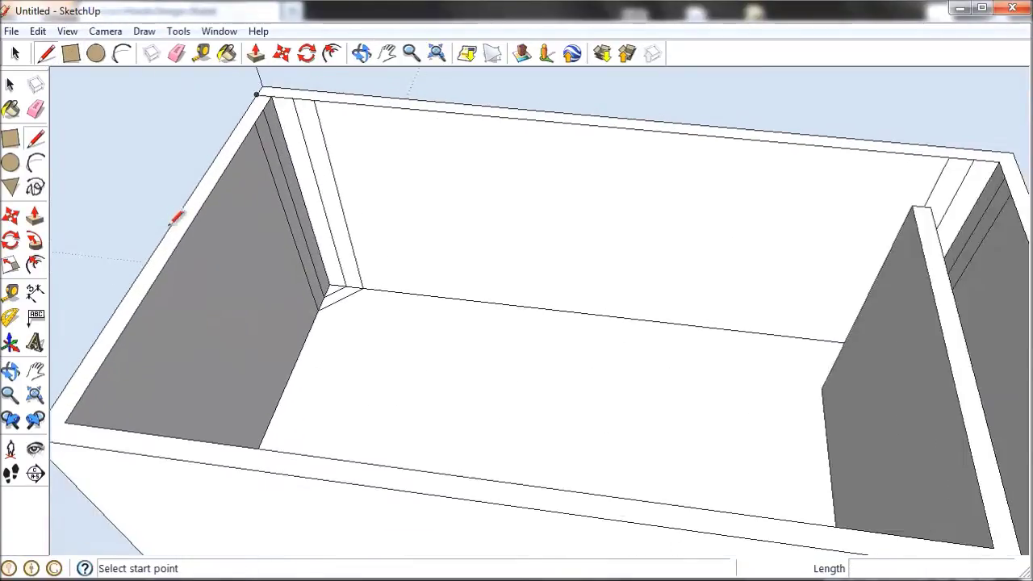
pyautogui.scroll(5, 727, 185)
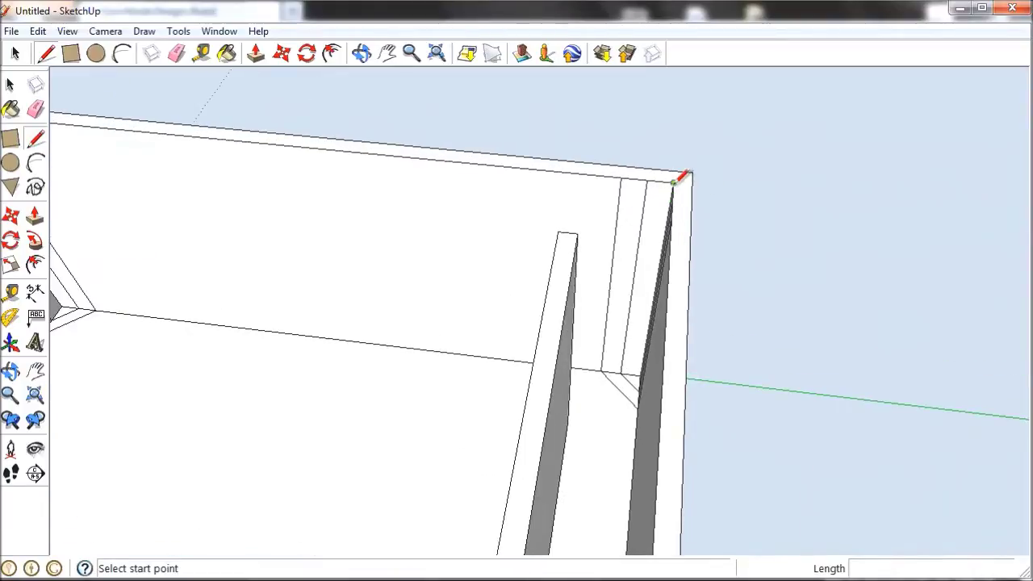
pyautogui.click(692, 181)
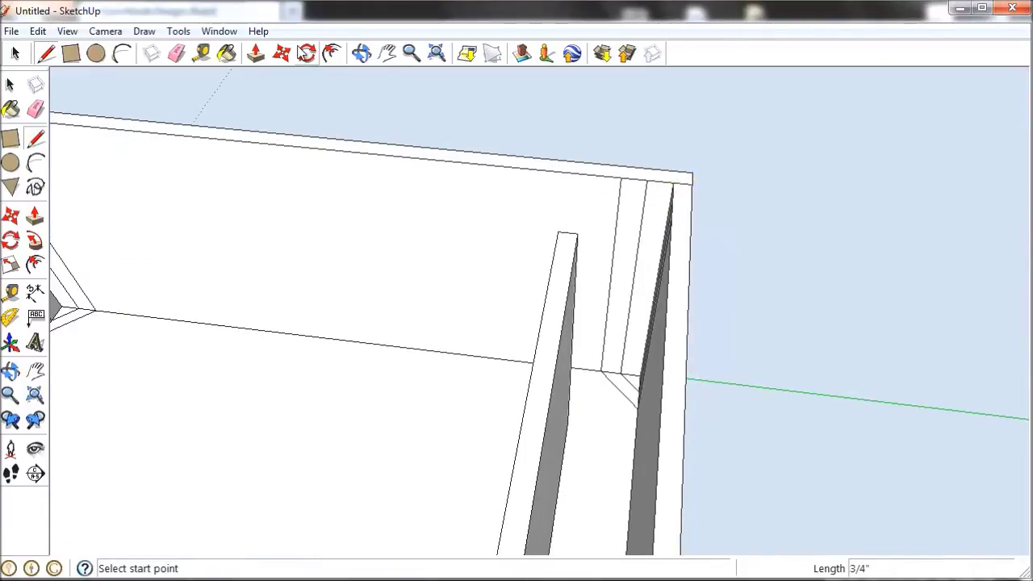
# Step: Push/Pull the back wall's top face up 3/4 inch above the side walls
pyautogui.click(255, 52)
pyautogui.scroll(-3, 754, 248)
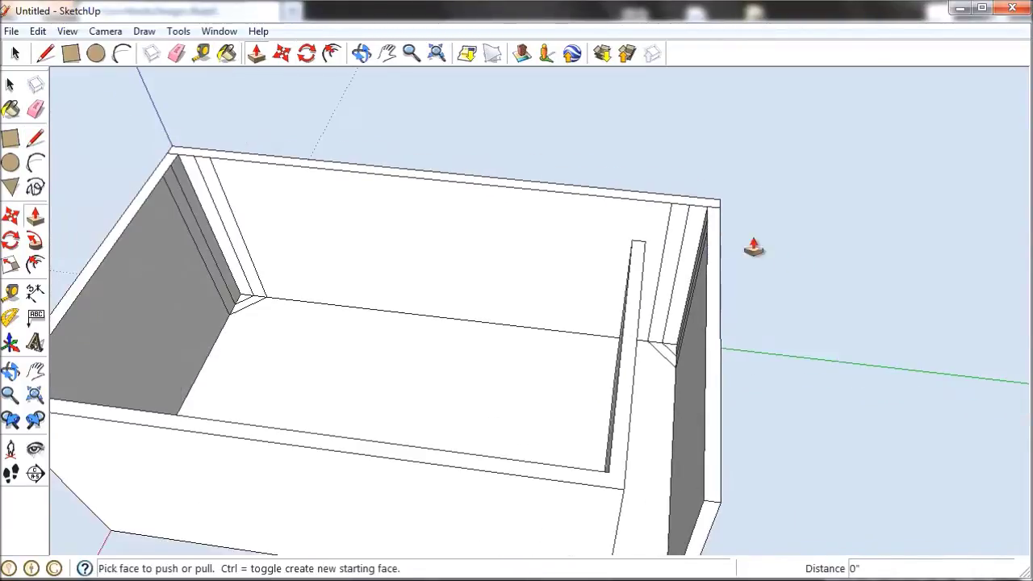
pyautogui.click(692, 214)
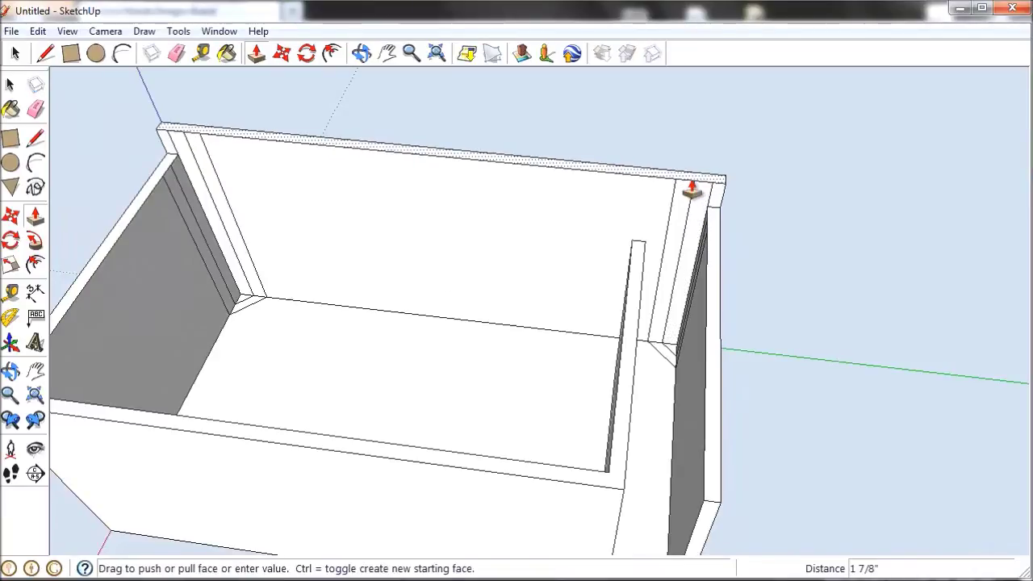
pyautogui.press('Return')
# Step: Draw a 35 by 3/4 inch rectangle on the inward-facing side of the raised back wall strip
pyautogui.click(71, 54)
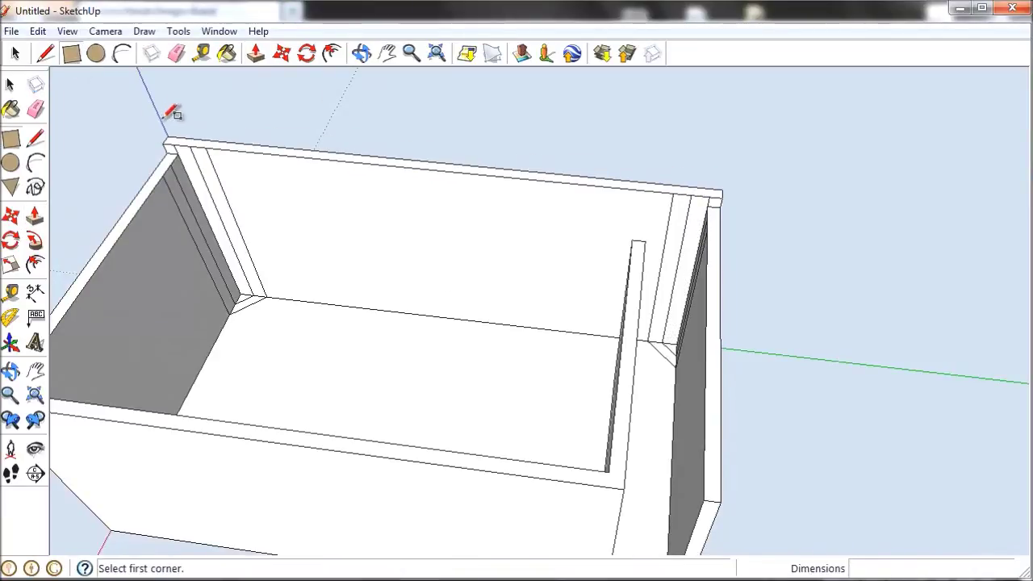
pyautogui.click(164, 142)
pyautogui.click(722, 195)
pyautogui.scroll(3, 723, 200)
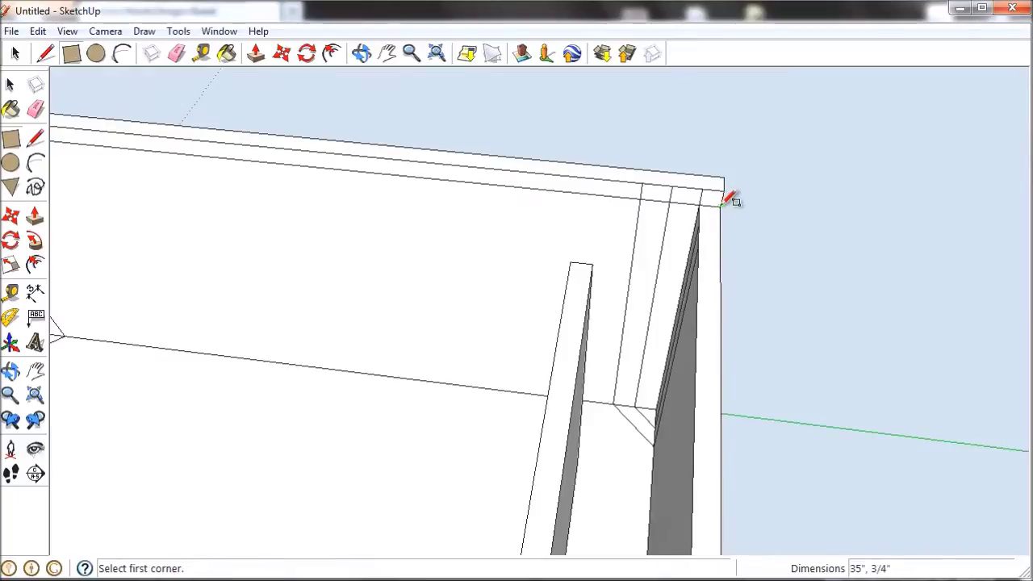
# Step: Erase the short leftover line segments at both ends of the raised back wall strip's inward-facing side
pyautogui.click(177, 53)
pyautogui.scroll(2, 705, 165)
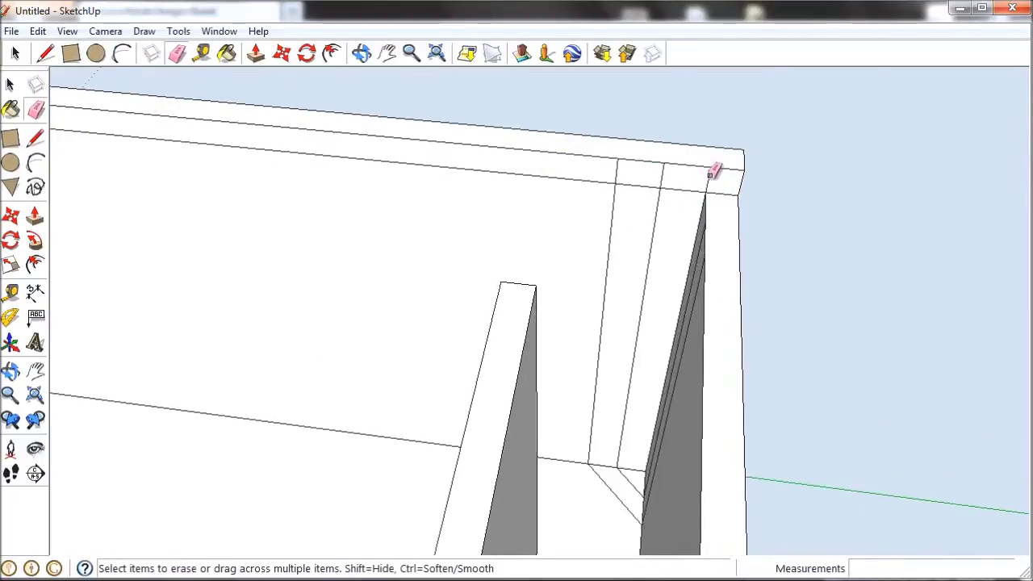
pyautogui.moveTo(710, 174); pyautogui.dragTo(604, 168)
pyautogui.moveTo(920, 238); pyautogui.dragTo(339, 234, button='middle')
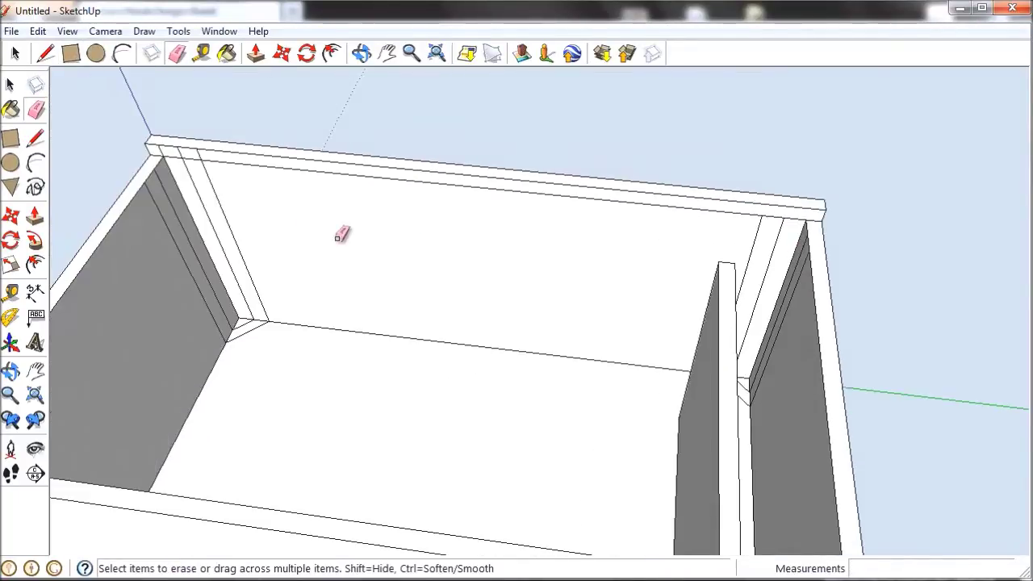
pyautogui.scroll(3, 166, 156)
pyautogui.moveTo(154, 135); pyautogui.dragTo(260, 141)
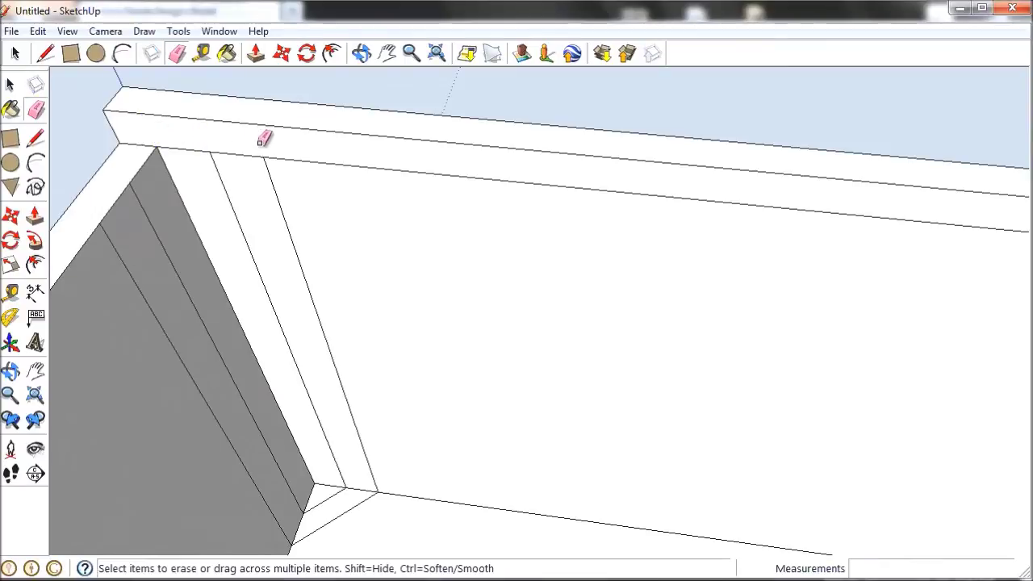
pyautogui.scroll(-6, 264, 139)
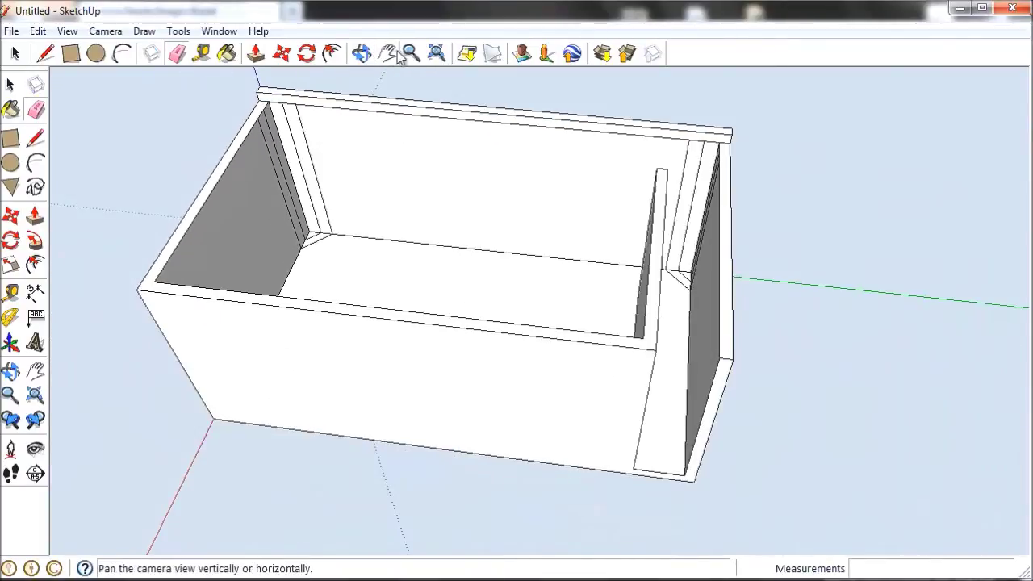
# Step: Push/Pull the raised strip's inward-facing side across to the front edge to form the box's top panel
pyautogui.click(255, 53)
pyautogui.click(293, 105)
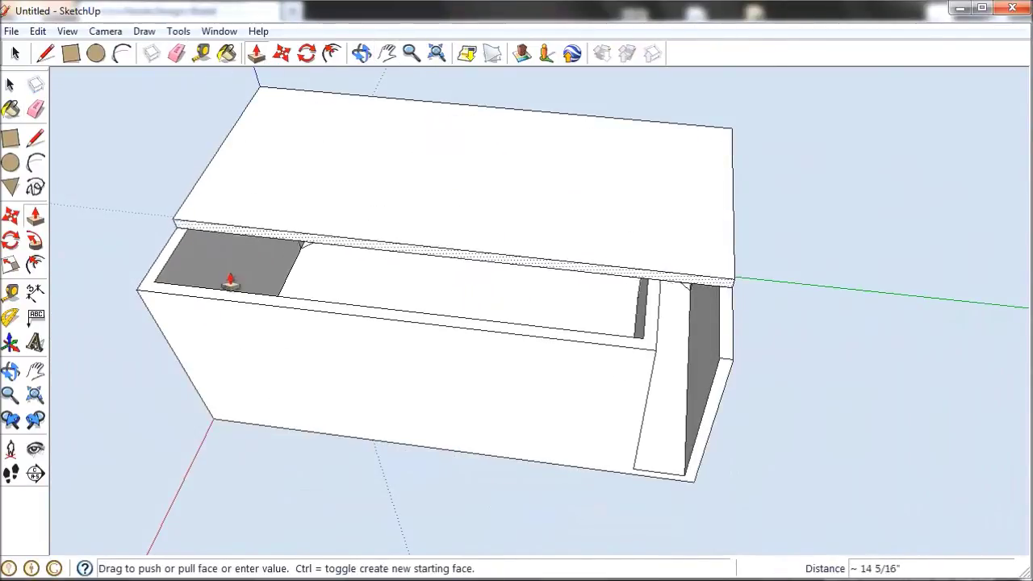
pyautogui.click(207, 299)
# Step: Erase the leftover seam lines between the top panel and the walls below it
pyautogui.click(177, 53)
pyautogui.scroll(3, 741, 347)
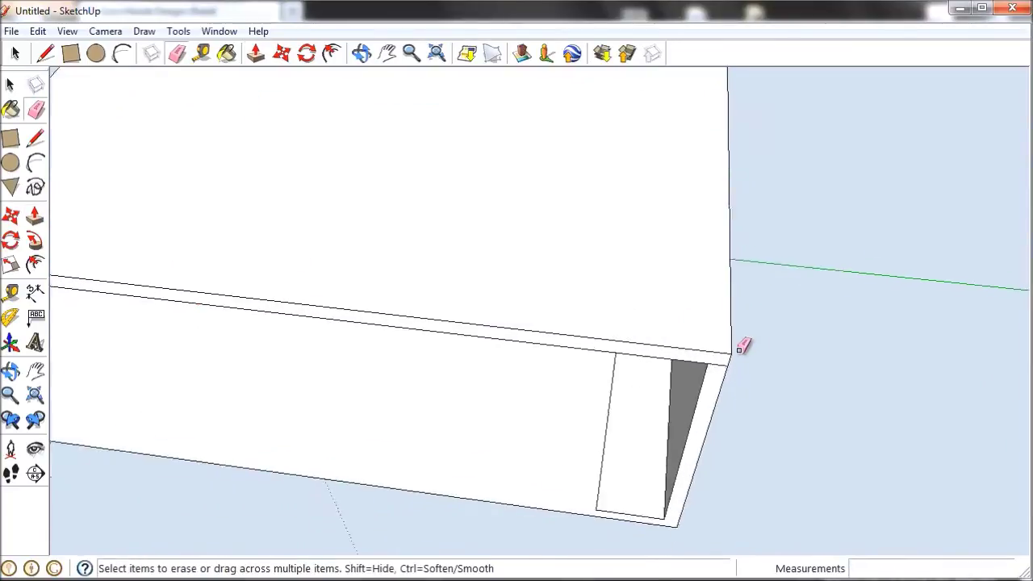
pyautogui.click(521, 334)
pyautogui.scroll(-3, 999, 419)
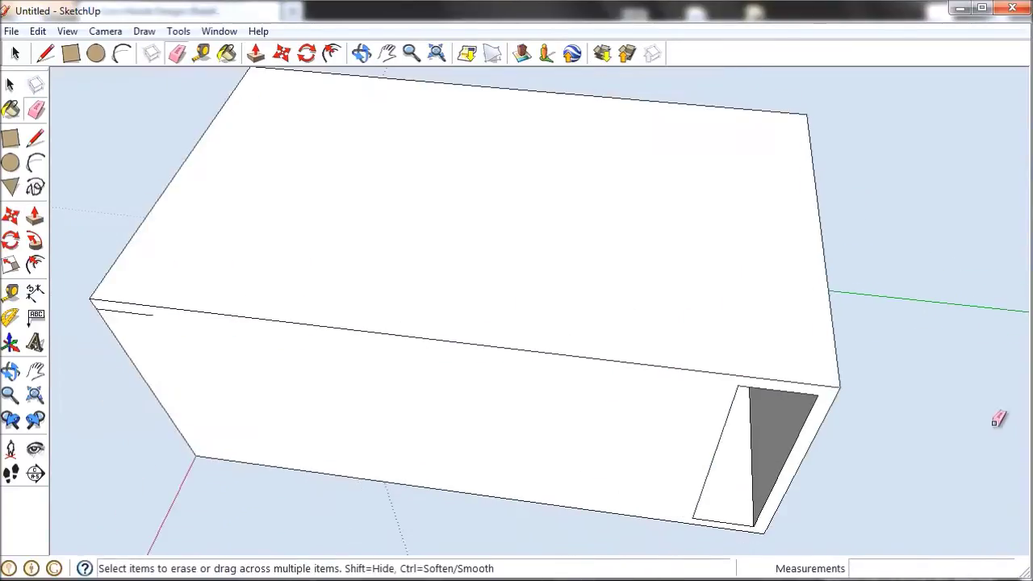
pyautogui.scroll(-2, 999, 419)
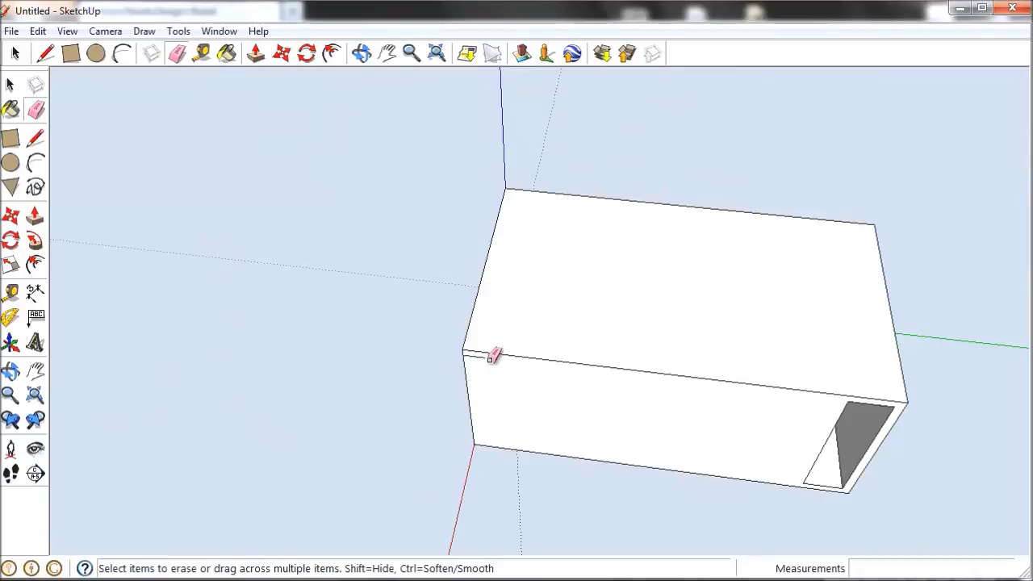
pyautogui.scroll(-2, 307, 278)
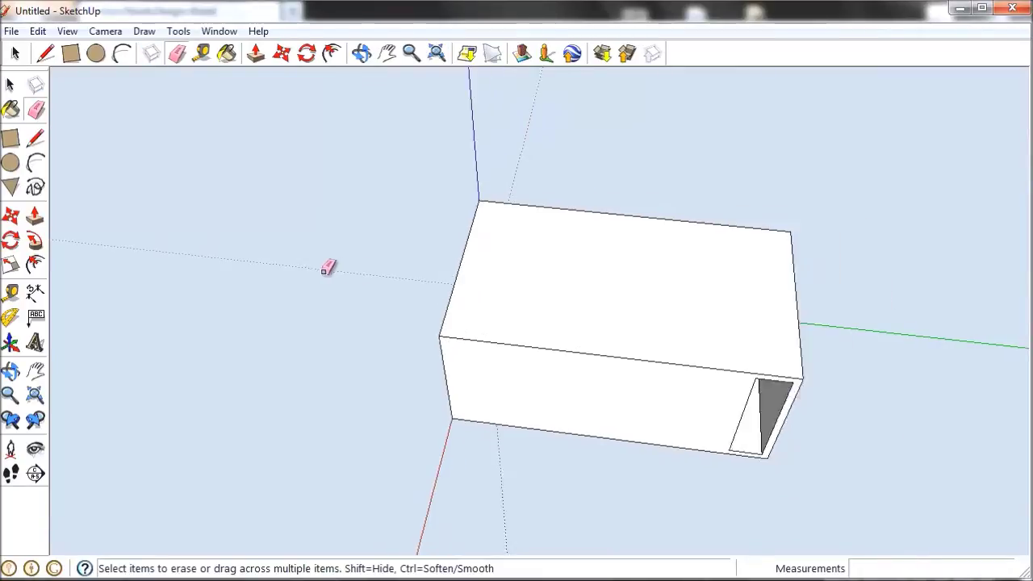
# Step: Place two crossing Tape Measure guides on the top panel, 17 1/2 inches from its short edge and 10 inches from its front edge
pyautogui.scroll(2, 87, 71)
pyautogui.click(202, 53)
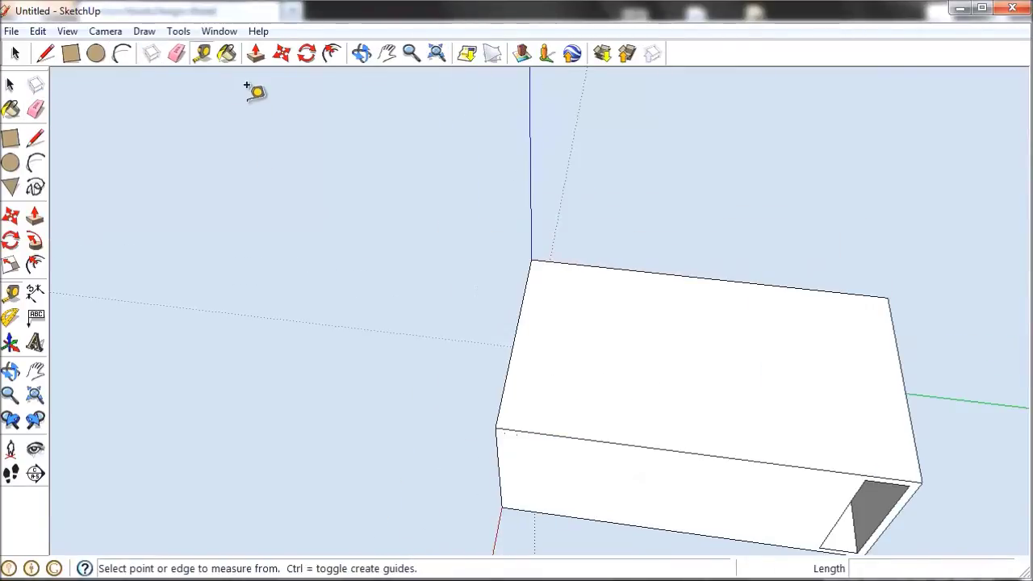
pyautogui.scroll(-2, 318, 156)
pyautogui.scroll(3, 385, 214)
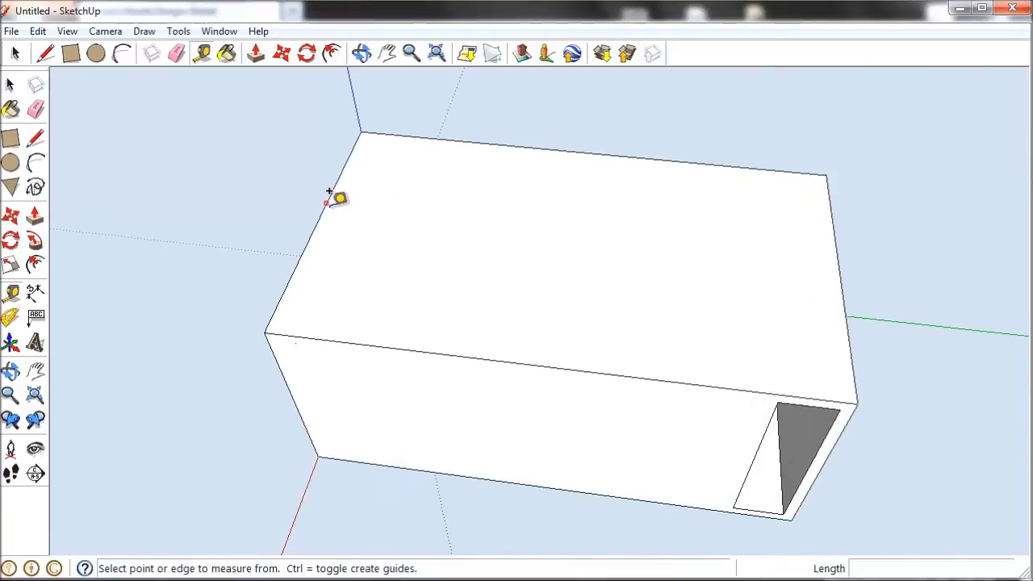
pyautogui.click(329, 191)
pyautogui.click(552, 352)
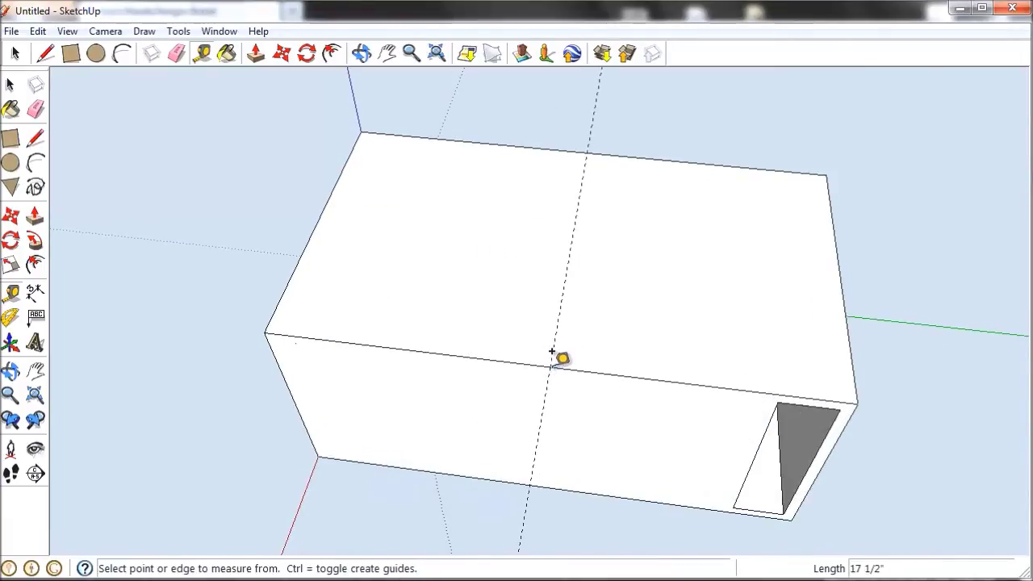
pyautogui.click(646, 378)
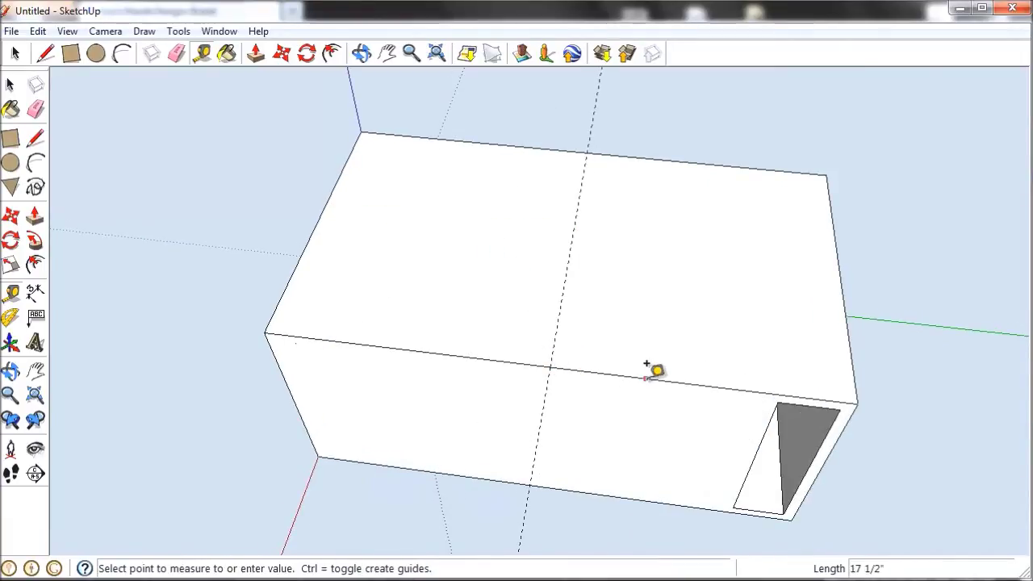
pyautogui.click(842, 260)
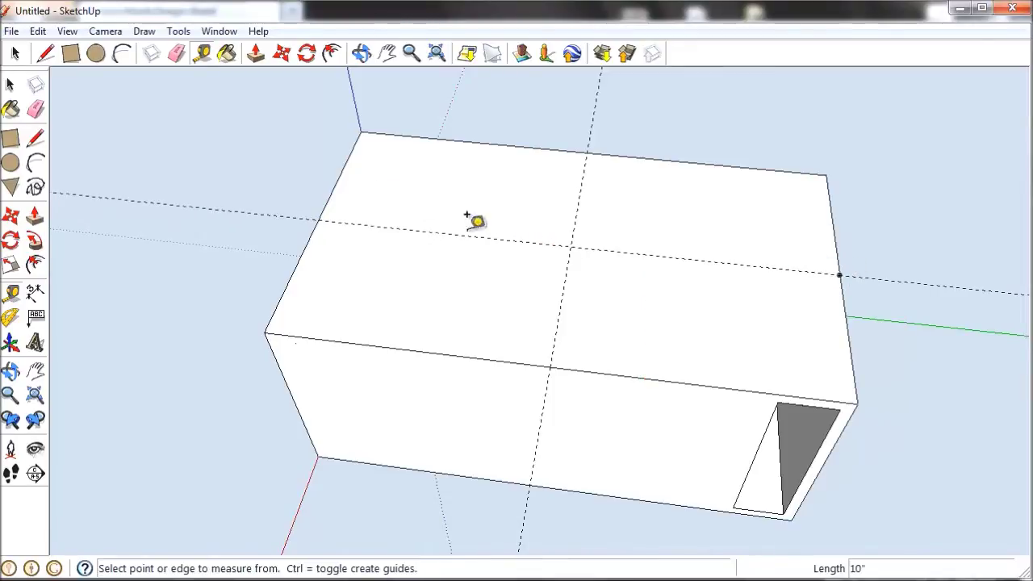
# Step: Erase both guides from the top panel and try to locate its centre with the Circle tool
pyautogui.click(177, 53)
pyautogui.moveTo(578, 242); pyautogui.dragTo(535, 284)
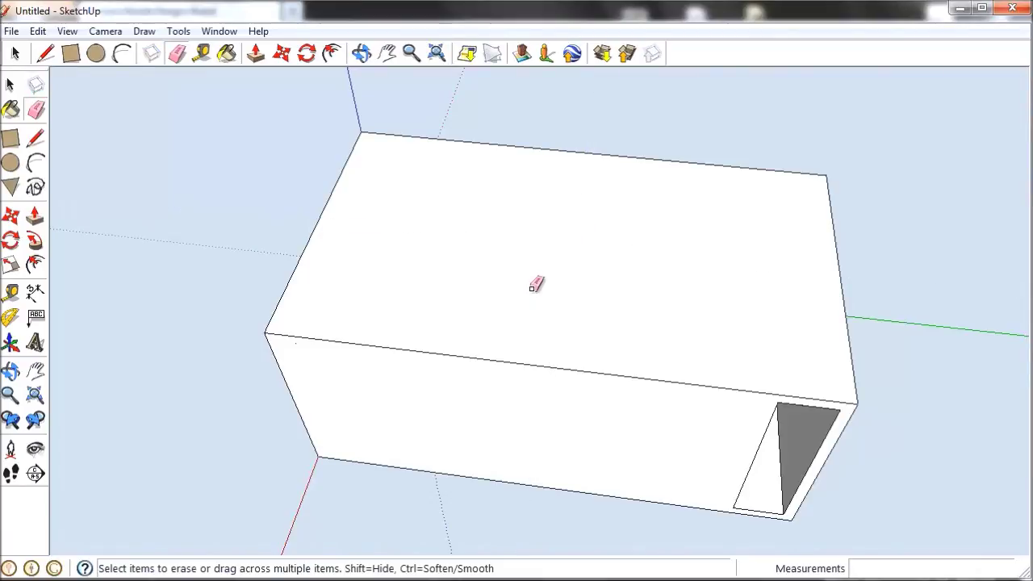
pyautogui.click(96, 55)
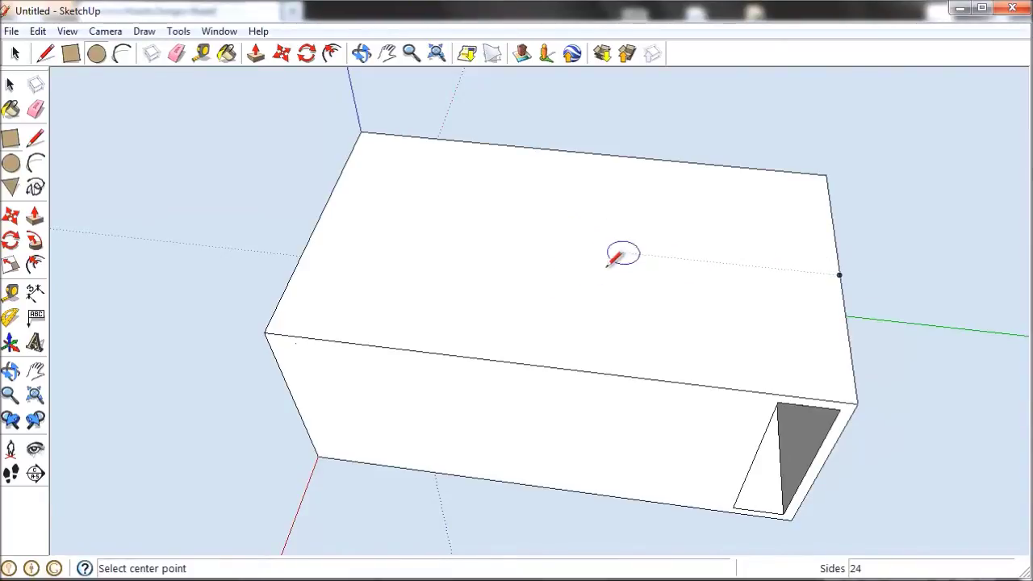
# Step: Mark the top panel's centre with guides 17 1/2 inches from the short edge and 10 inches from the front edge
pyautogui.click(203, 51)
pyautogui.click(330, 172)
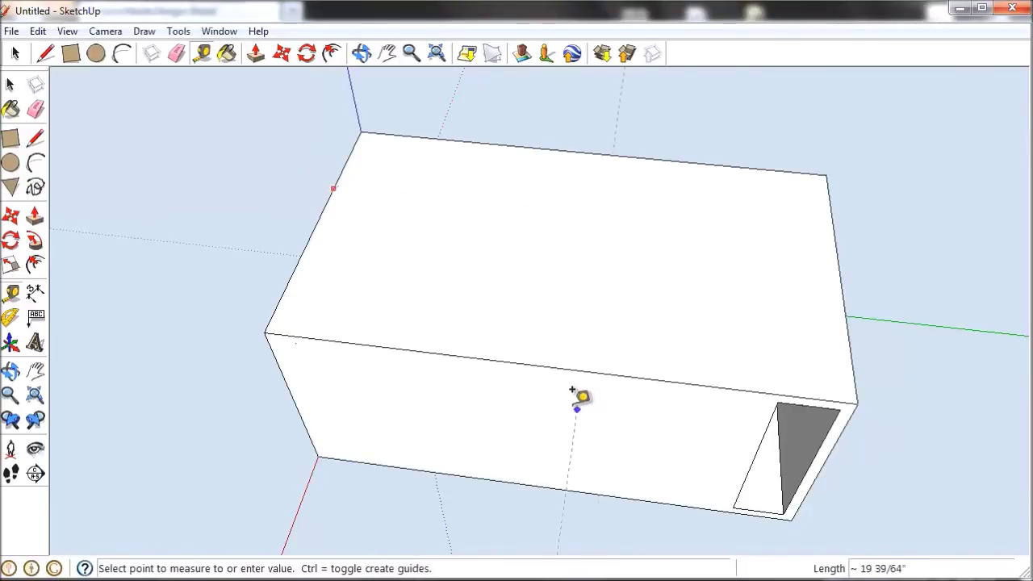
pyautogui.click(552, 355)
pyautogui.click(438, 349)
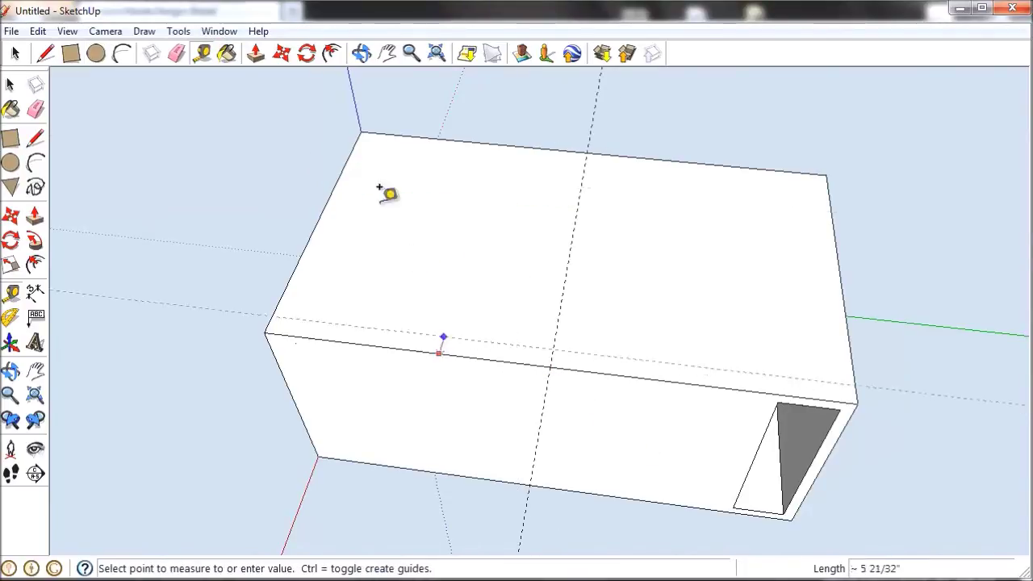
pyautogui.click(312, 213)
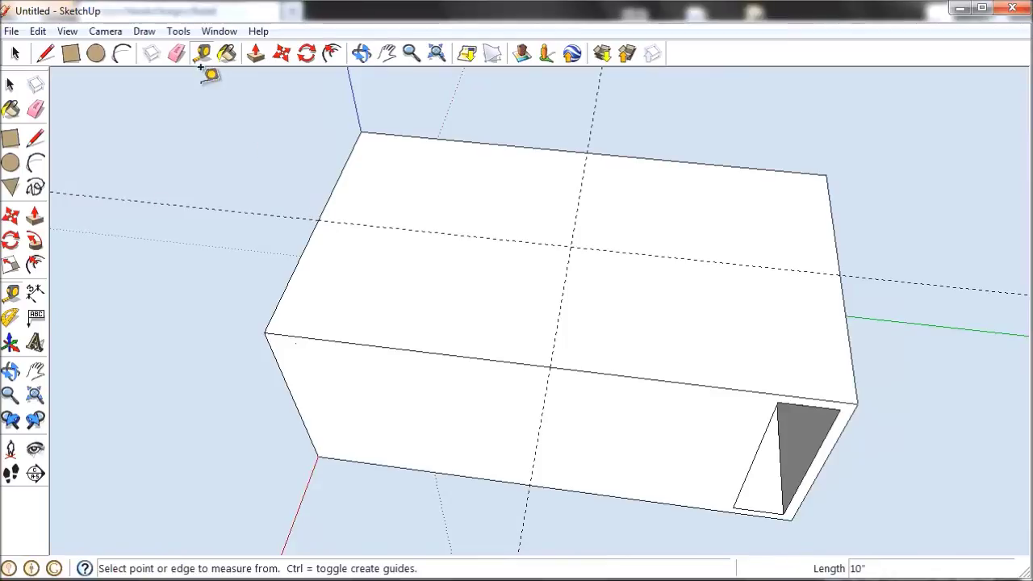
# Step: Draw a circle of radius 7 inches centred on the guides' intersection, and erase both guides
pyautogui.click(96, 54)
pyautogui.click(570, 246)
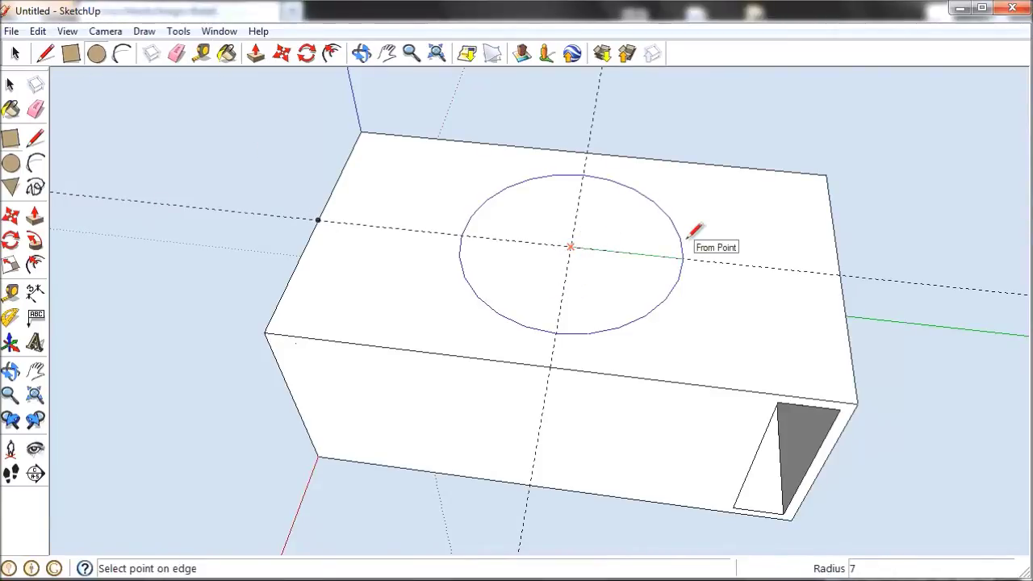
pyautogui.click(687, 236)
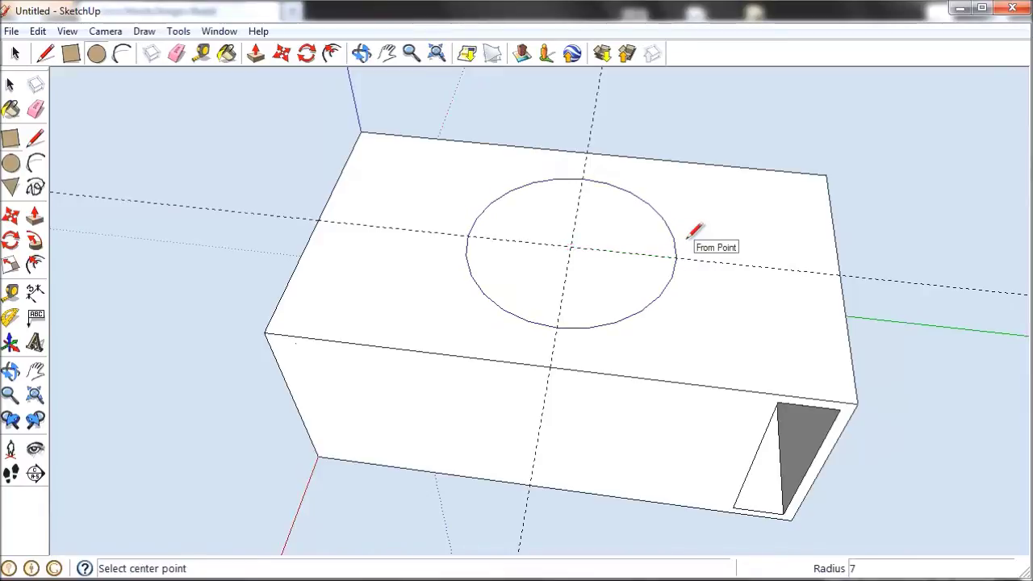
pyautogui.click(177, 53)
pyautogui.moveTo(569, 241); pyautogui.dragTo(474, 168)
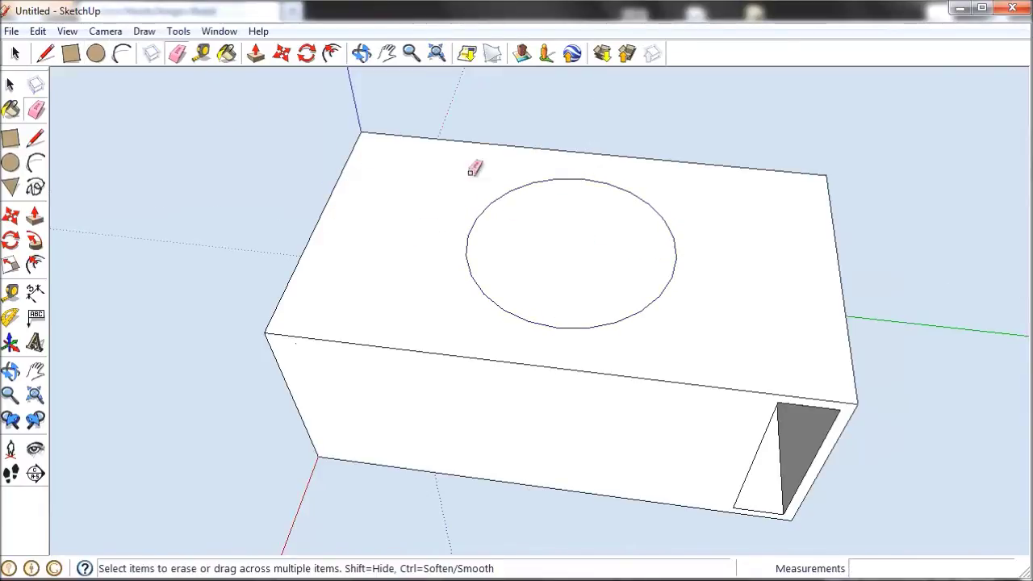
# Step: Push/Pull the circle down 3/4 inch to cut a round opening through the top panel
pyautogui.click(255, 54)
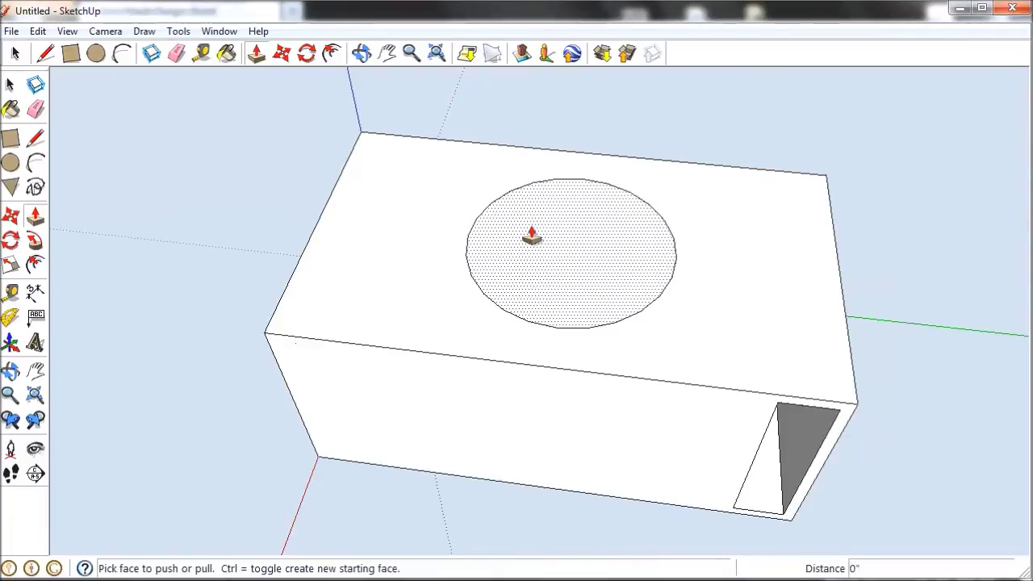
pyautogui.moveTo(531, 235); pyautogui.dragTo(553, 368)
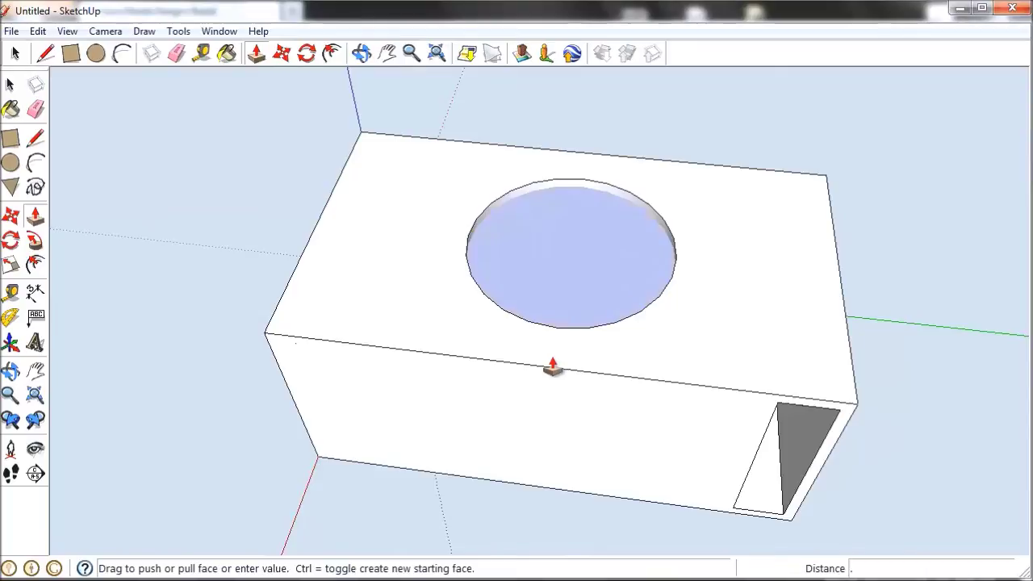
pyautogui.write('.75')
pyautogui.press('Return')
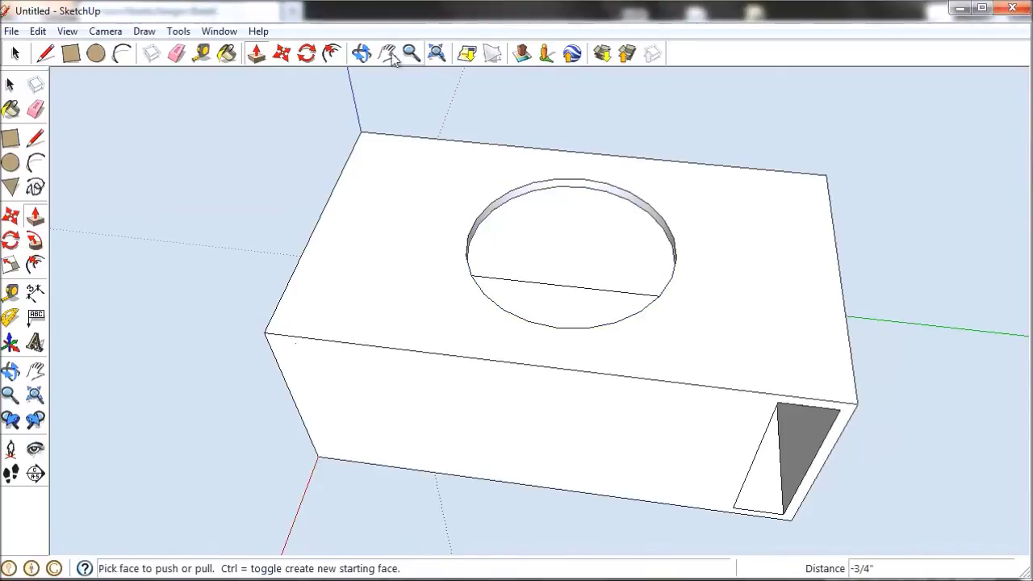
# Step: Push/Pull the corner brace profile behind the divider, at the back wall, up 13 1/2 inches through the round opening
pyautogui.click(361, 53)
pyautogui.moveTo(565, 339); pyautogui.dragTo(458, 121)
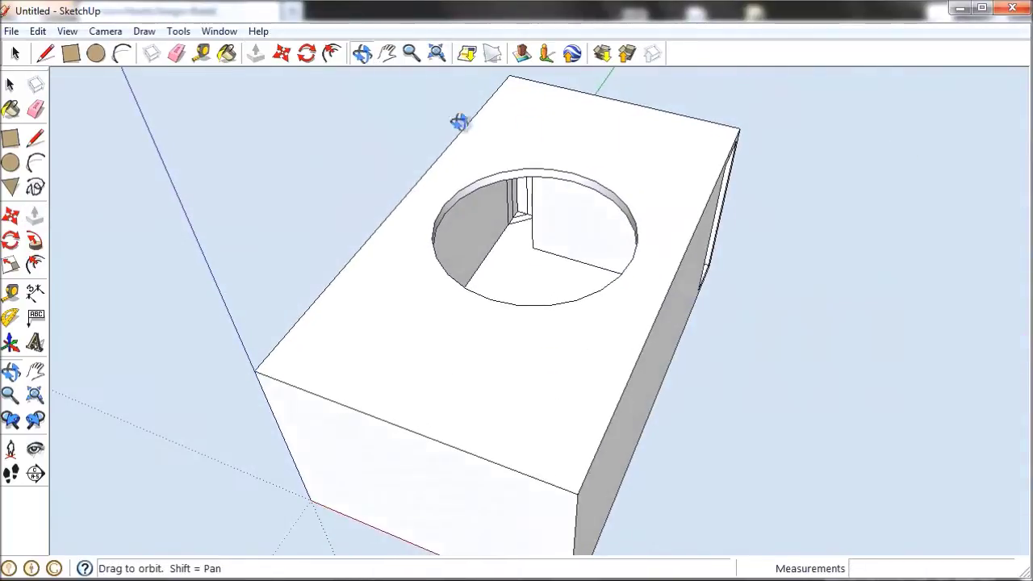
pyautogui.press('p')
pyautogui.scroll(6, 565, 231)
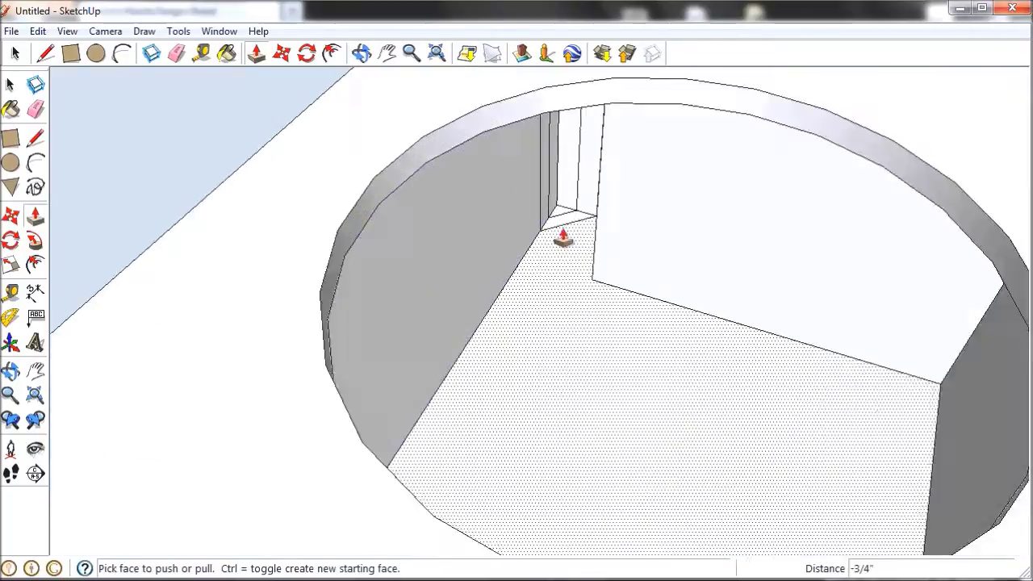
pyautogui.moveTo(560, 197); pyautogui.dragTo(555, 152)
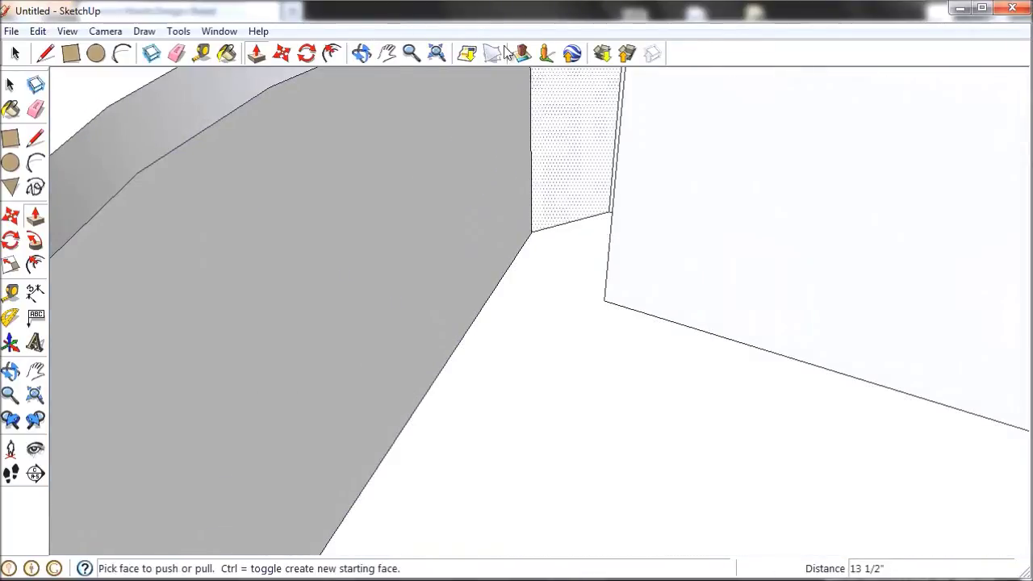
# Step: Push/Pull the brace profile in the other back corner, nearest the origin, up 13 1/2 inches
pyautogui.click(437, 53)
pyautogui.click(361, 53)
pyautogui.moveTo(170, 175); pyautogui.dragTo(144, 73)
pyautogui.click(255, 54)
pyautogui.scroll(5, 526, 261)
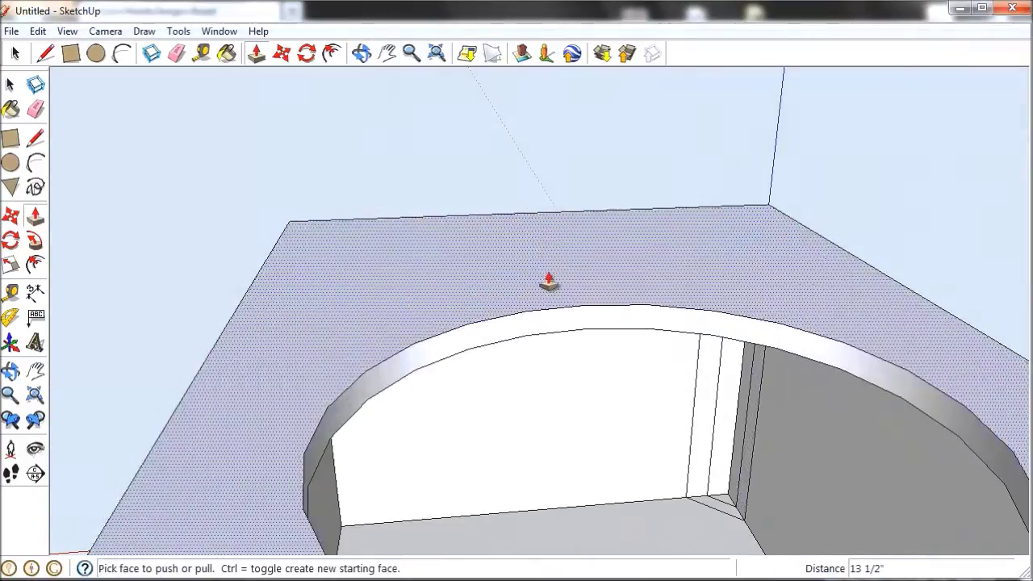
pyautogui.moveTo(721, 518); pyautogui.dragTo(720, 489)
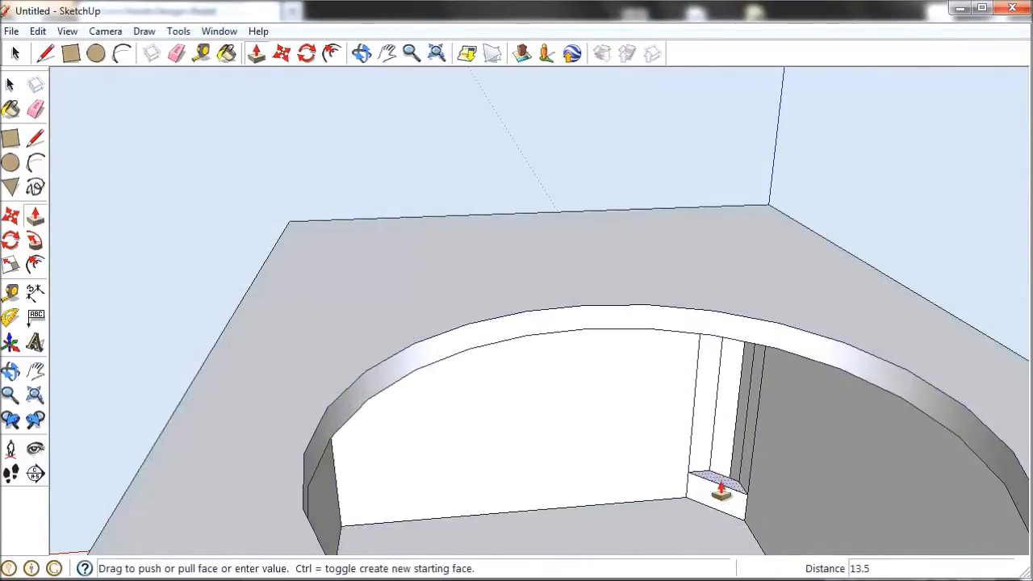
pyautogui.press('Return')
# Step: Examine the box from several sides, including the round opening, the slot and the raised corner braces
pyautogui.scroll(-3, 346, 134)
pyautogui.click(433, 53)
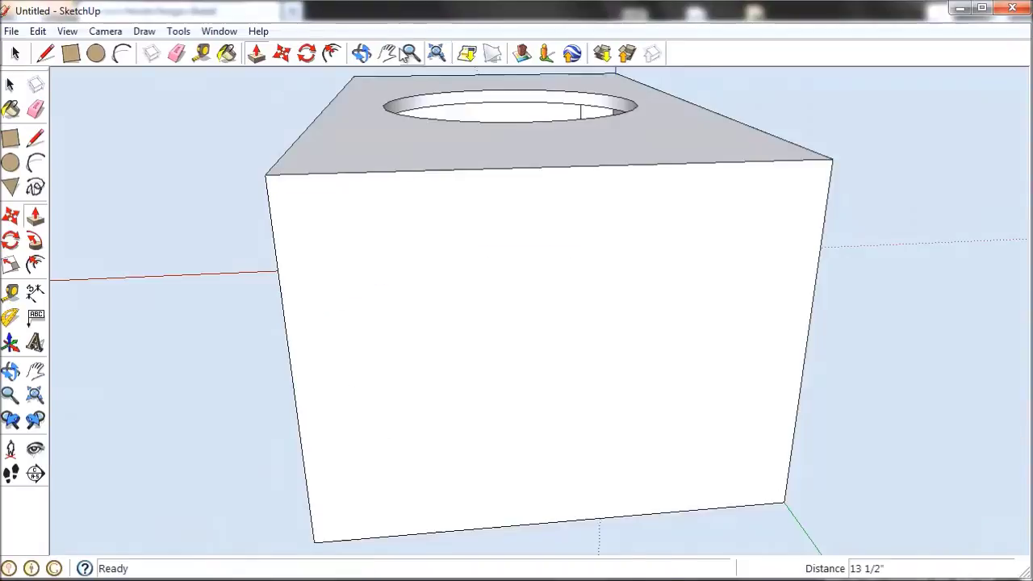
pyautogui.click(362, 53)
pyautogui.moveTo(412, 145); pyautogui.dragTo(547, 125)
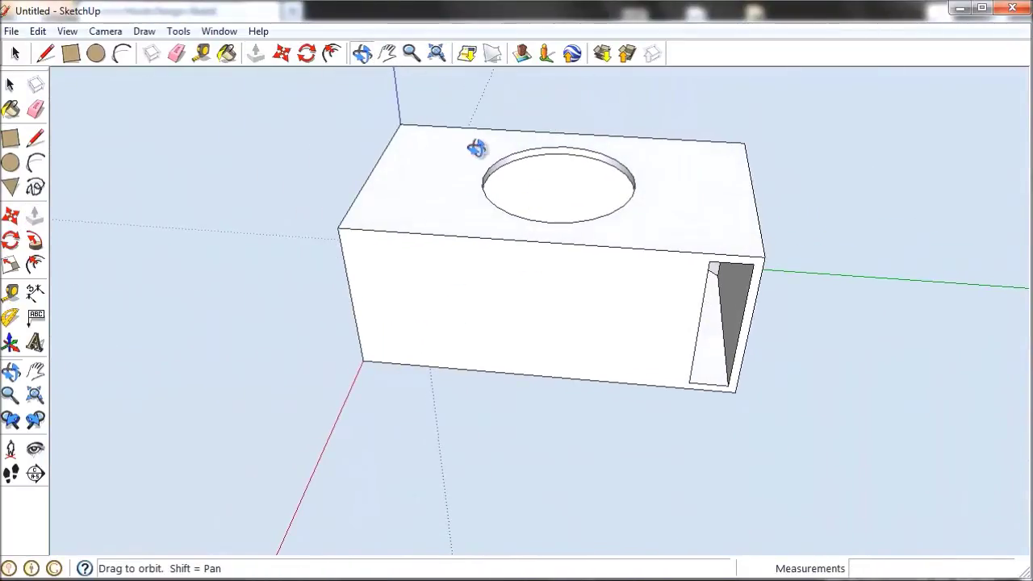
pyautogui.moveTo(491, 240); pyautogui.dragTo(510, 169)
pyautogui.moveTo(455, 220); pyautogui.dragTo(597, 311)
pyautogui.moveTo(717, 288); pyautogui.dragTo(449, 246)
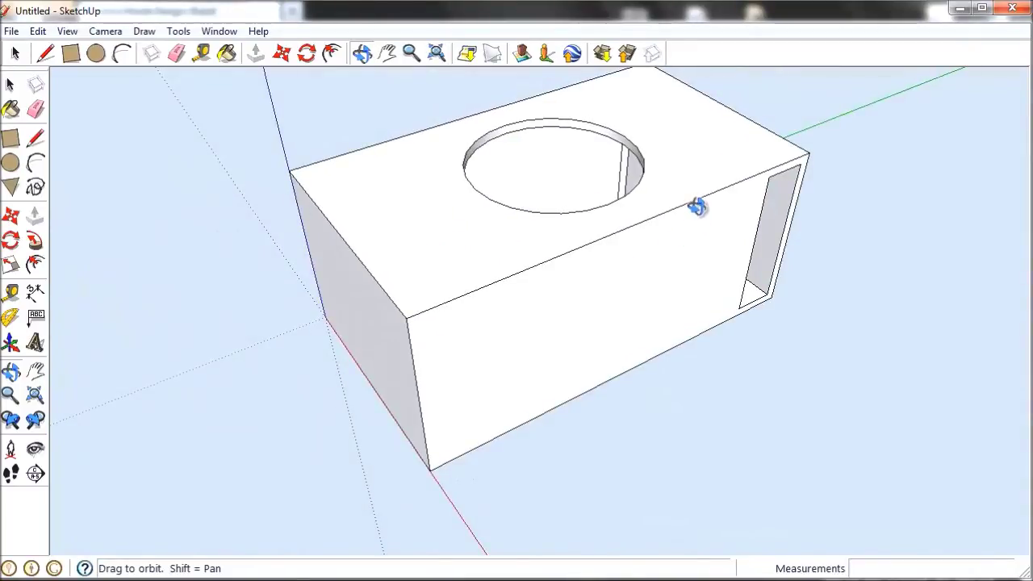
pyautogui.moveTo(696, 206); pyautogui.dragTo(420, 352)
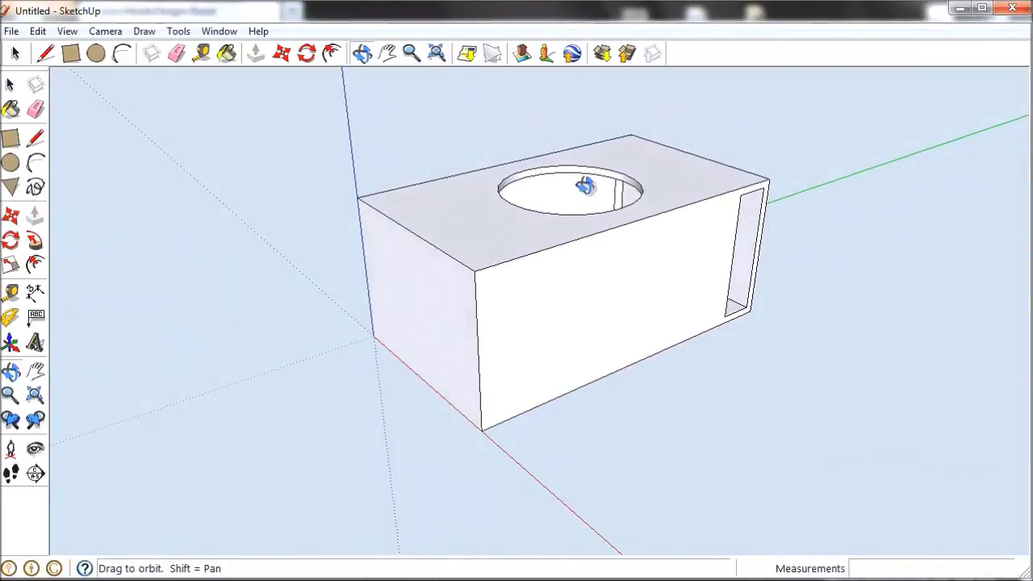
# Step: Draw a floor line about 6 11/32 inches long from the divider's end to the back wall, continuing as a vertical edge up the wall
pyautogui.moveTo(584, 185); pyautogui.dragTo(637, 277)
pyautogui.click(45, 53)
pyautogui.scroll(8, 604, 266)
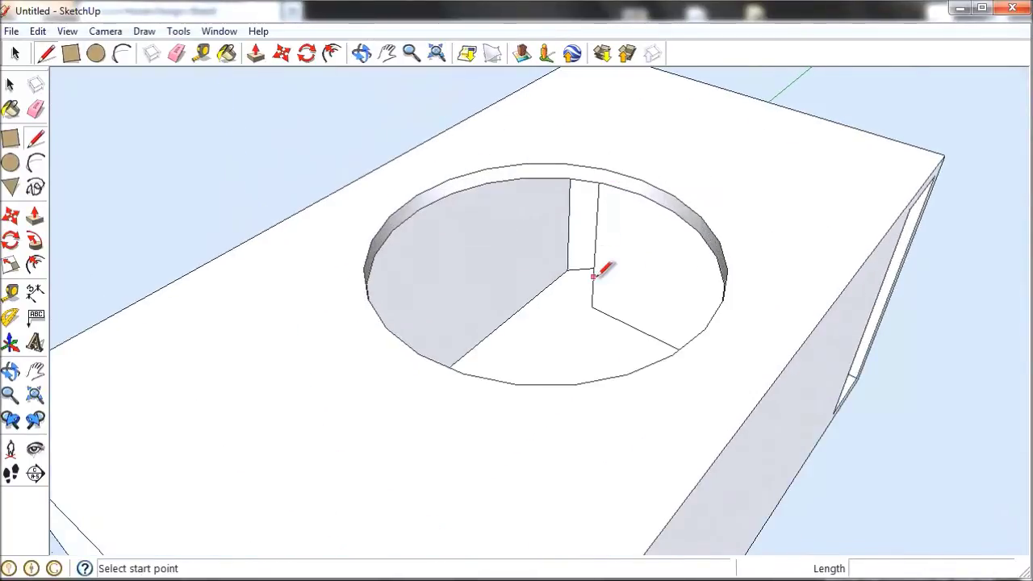
pyautogui.click(588, 327)
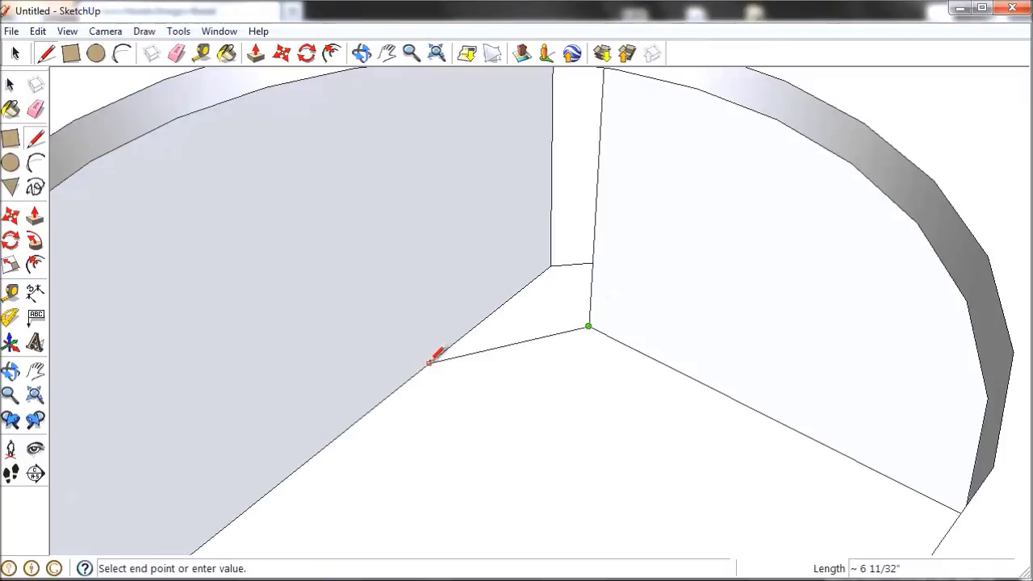
pyautogui.scroll(-5, 410, 155)
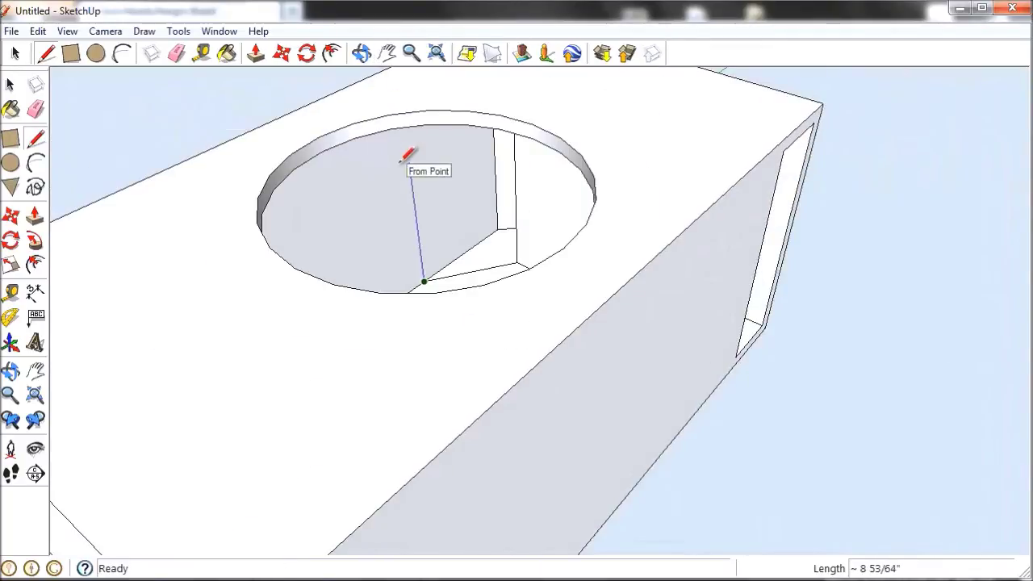
pyautogui.click(406, 128)
# Step: Draw the closing edge under the top panel from the vertical wall edge to the top of the divider's end
pyautogui.click(361, 53)
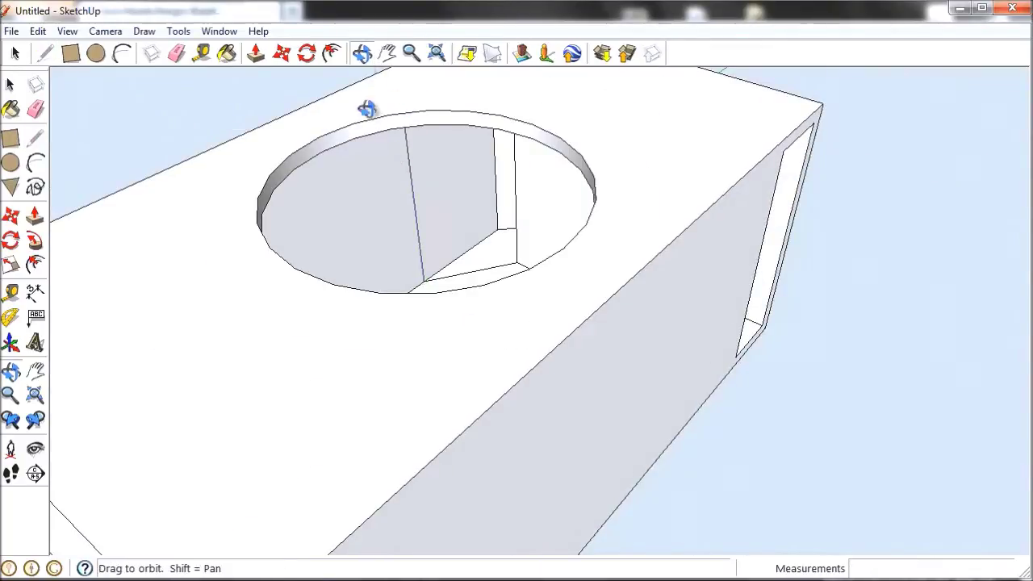
pyautogui.scroll(6, 423, 132)
pyautogui.moveTo(430, 139); pyautogui.dragTo(422, 46)
pyautogui.click(45, 53)
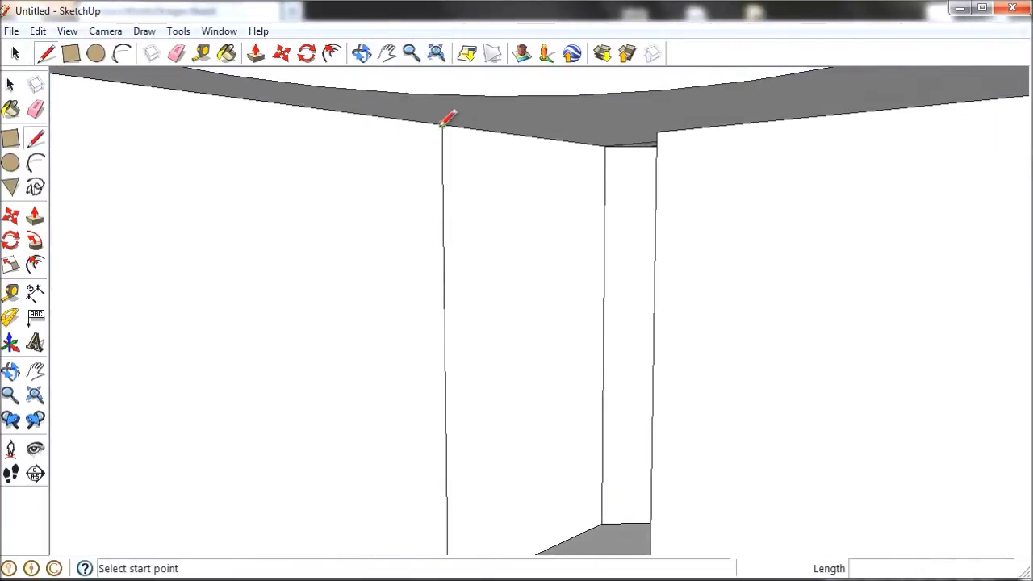
pyautogui.click(443, 125)
pyautogui.click(657, 129)
# Step: Erase the face spanning the gap between the divider's end and the back wall
pyautogui.click(13, 52)
pyautogui.click(563, 223)
pyautogui.rightClick(564, 224)
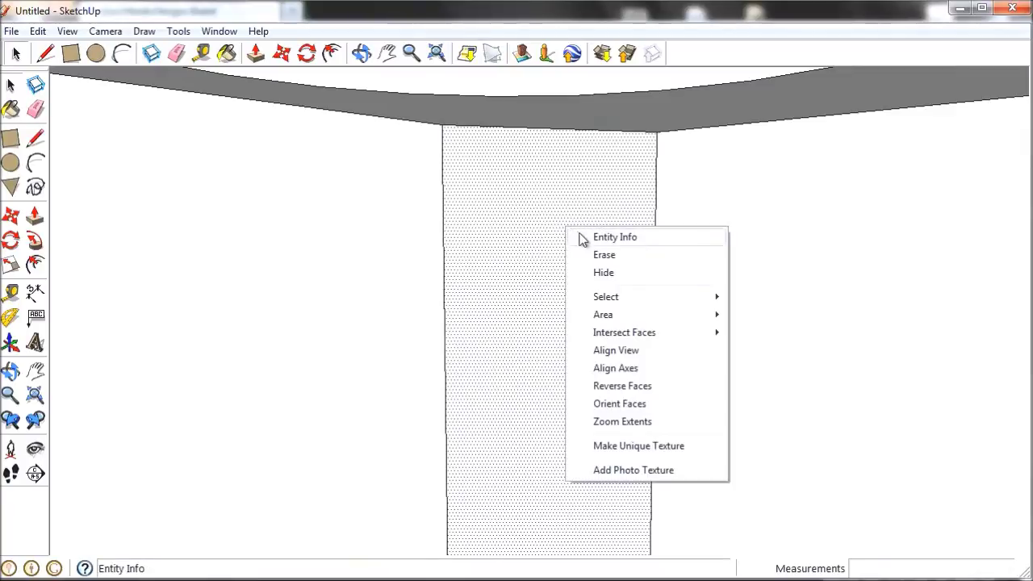
pyautogui.click(604, 255)
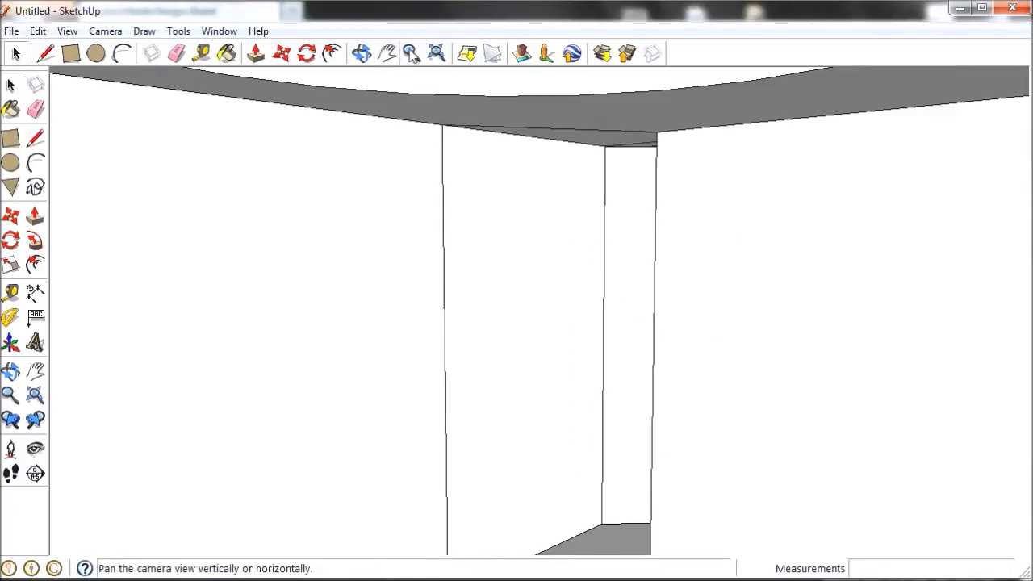
# Step: Erase the slanted floor line between the divider's end and the back wall
pyautogui.click(362, 53)
pyautogui.moveTo(369, 102); pyautogui.dragTo(376, 280)
pyautogui.scroll(-10, 390, 298)
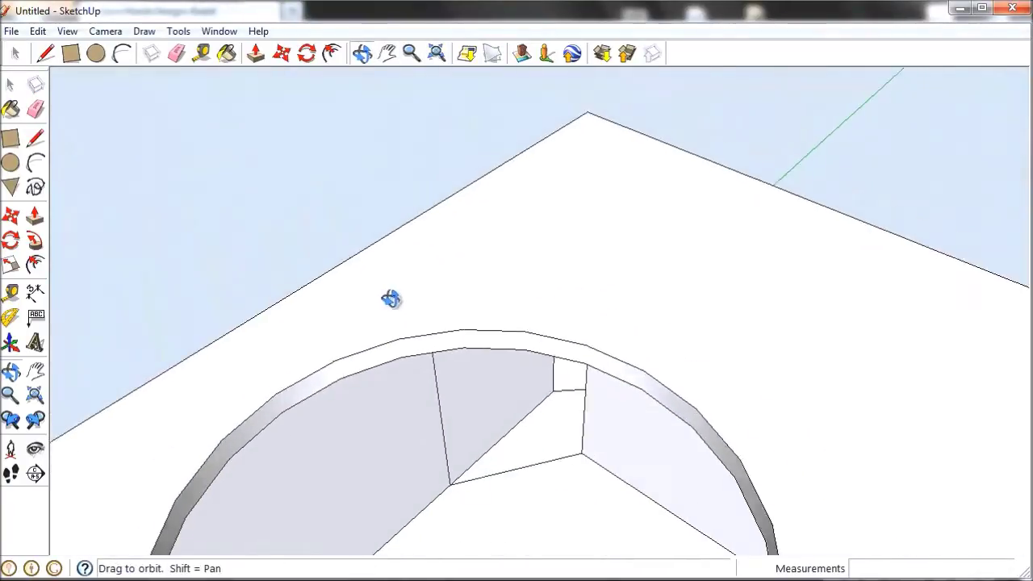
pyautogui.click(176, 53)
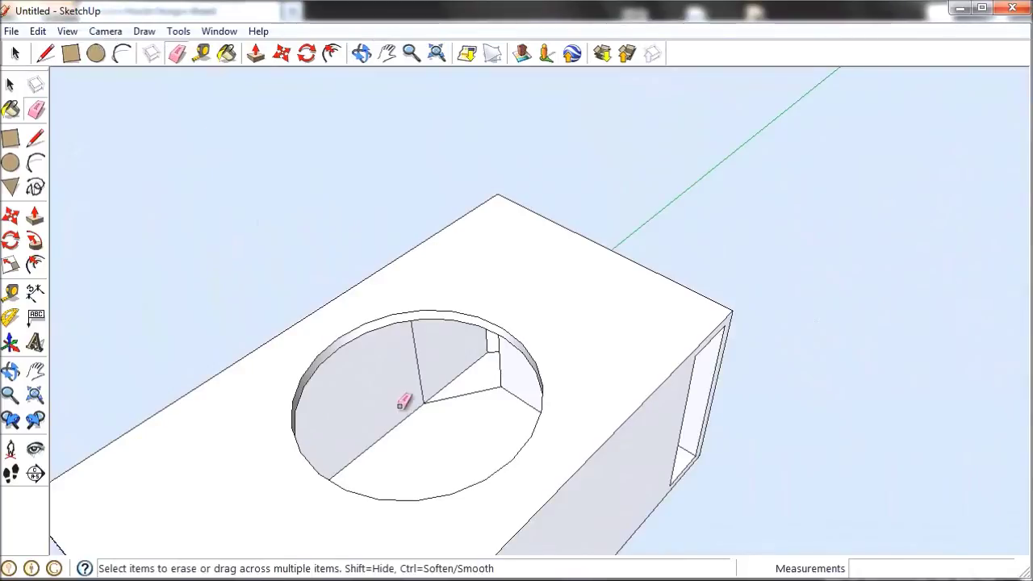
pyautogui.scroll(5, 406, 396)
pyautogui.click(481, 386)
pyautogui.scroll(-5, 484, 379)
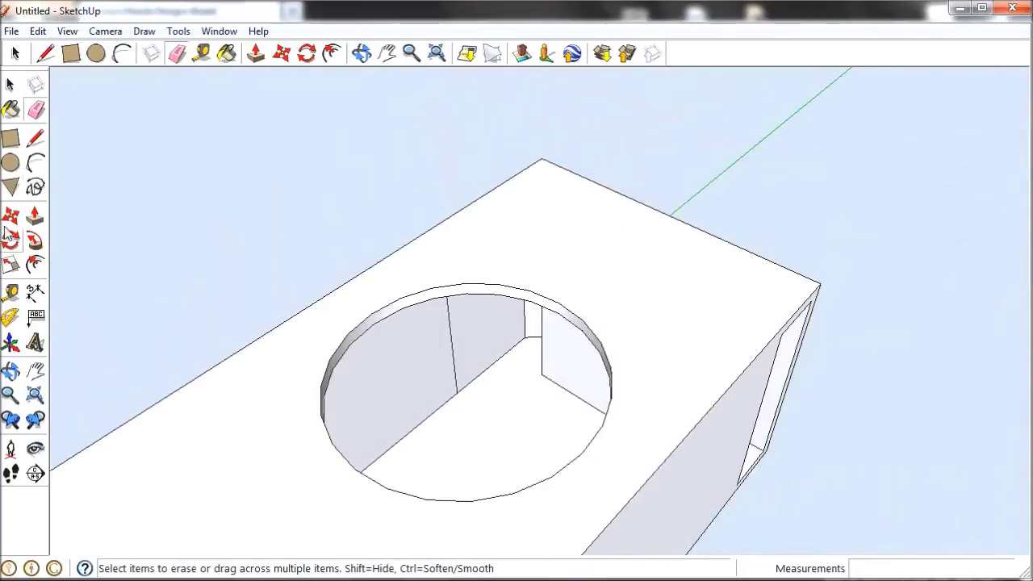
# Step: Draw a floor line that extends the divider's bottom edge straight to the back wall
pyautogui.click(45, 54)
pyautogui.scroll(3, 573, 405)
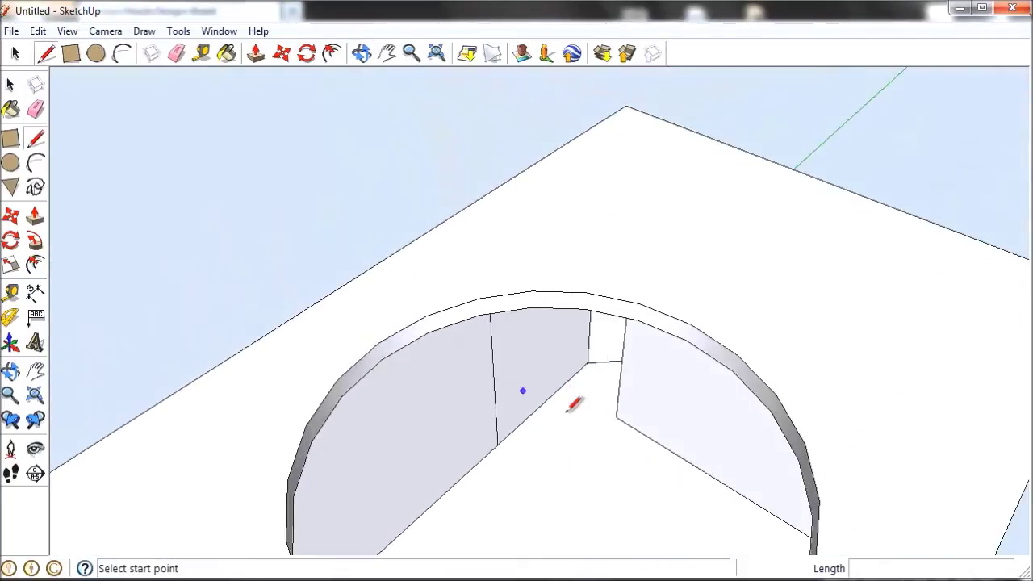
pyautogui.click(611, 419)
pyautogui.click(576, 376)
pyautogui.scroll(-3, 417, 423)
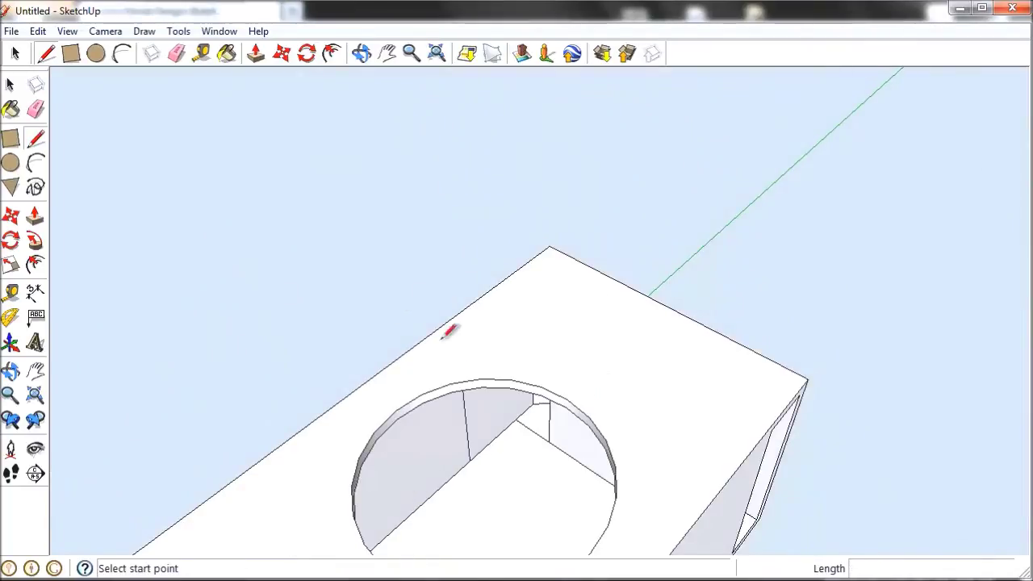
pyautogui.scroll(4, 521, 420)
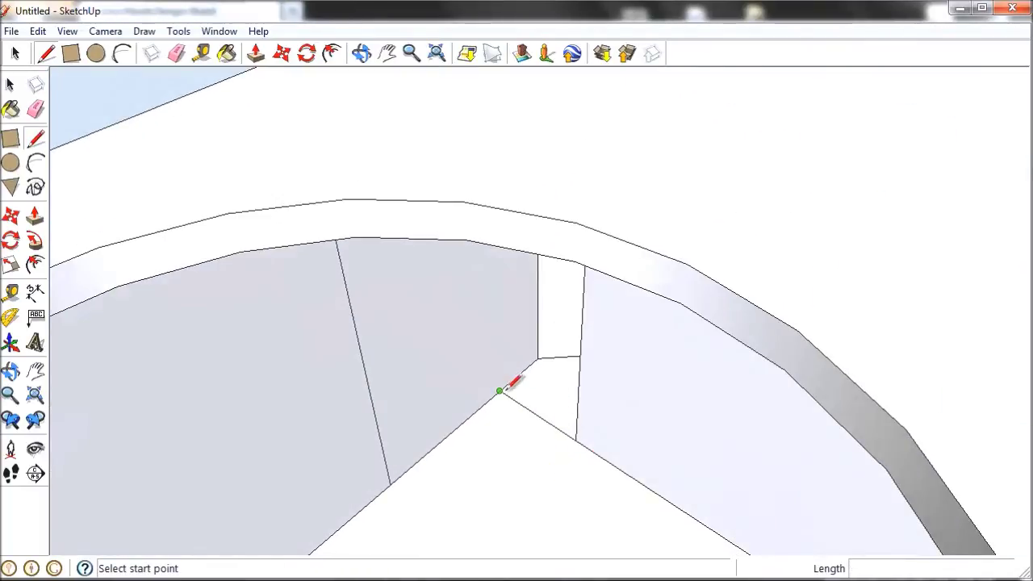
pyautogui.scroll(-5, 532, 385)
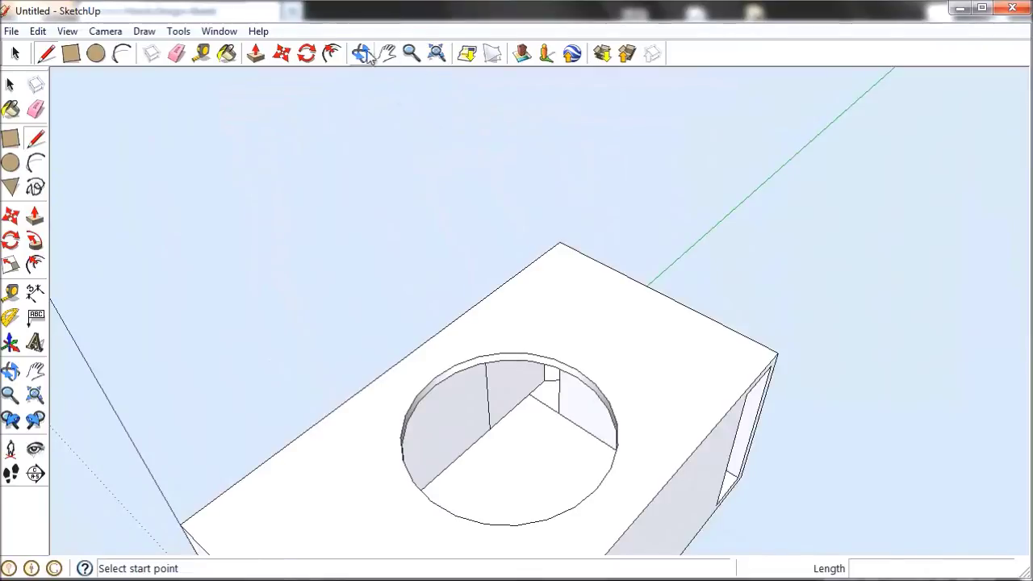
# Step: Show the entity information of the main chamber's floor face to read its area
pyautogui.click(362, 53)
pyautogui.scroll(-4, 576, 203)
pyautogui.moveTo(576, 203); pyautogui.dragTo(397, 349)
pyautogui.scroll(4, 546, 299)
pyautogui.scroll(4, 546, 300)
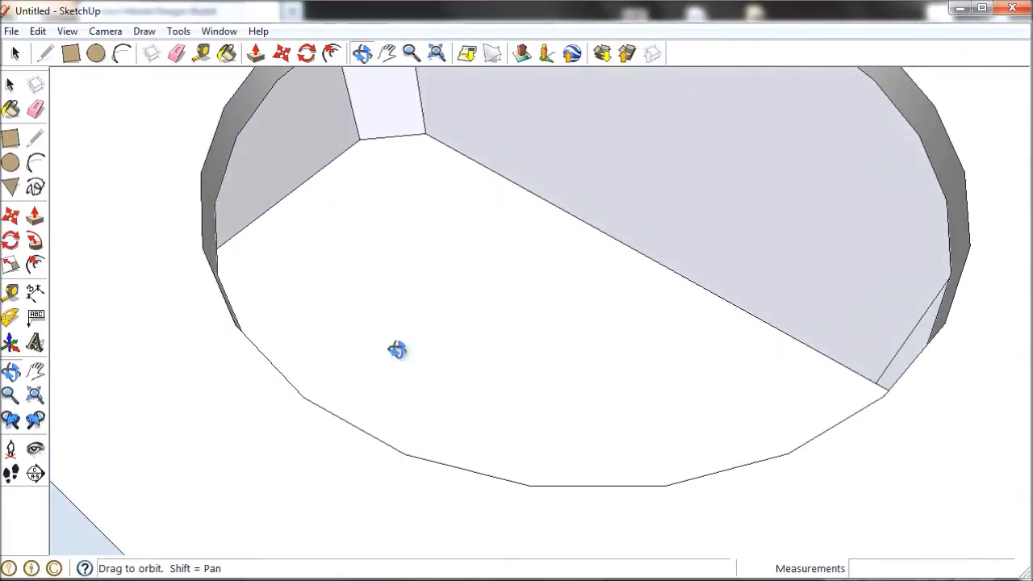
pyautogui.scroll(-3, 412, 137)
pyautogui.moveTo(424, 175); pyautogui.dragTo(760, 299)
pyautogui.scroll(3, 384, 403)
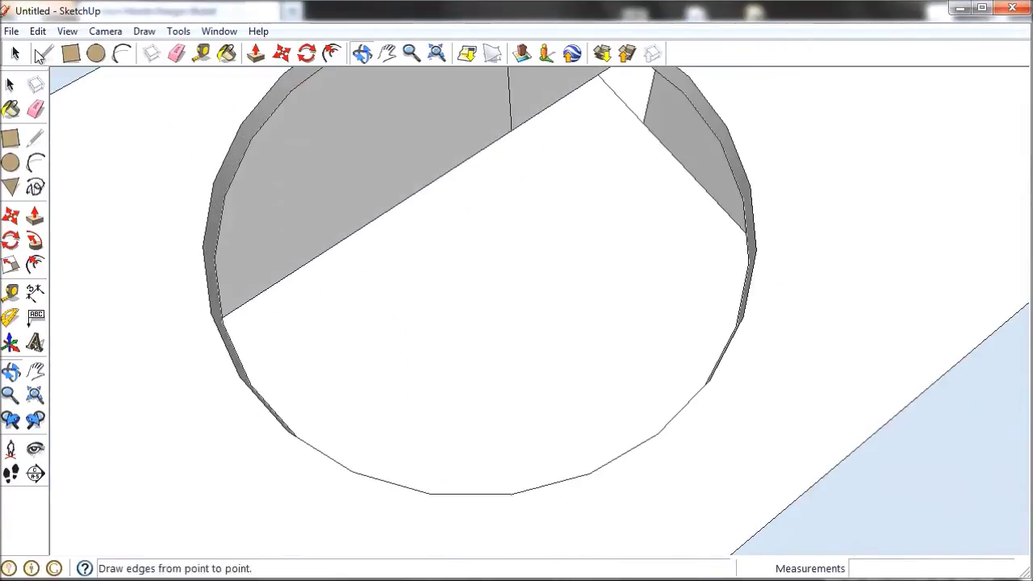
pyautogui.click(15, 53)
pyautogui.click(426, 314)
pyautogui.rightClick(471, 288)
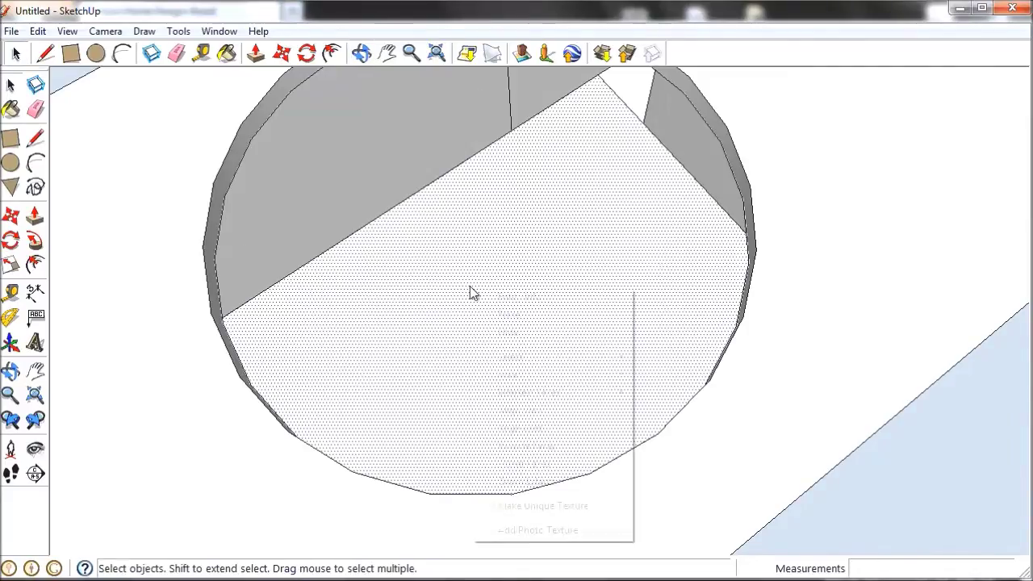
pyautogui.click(480, 296)
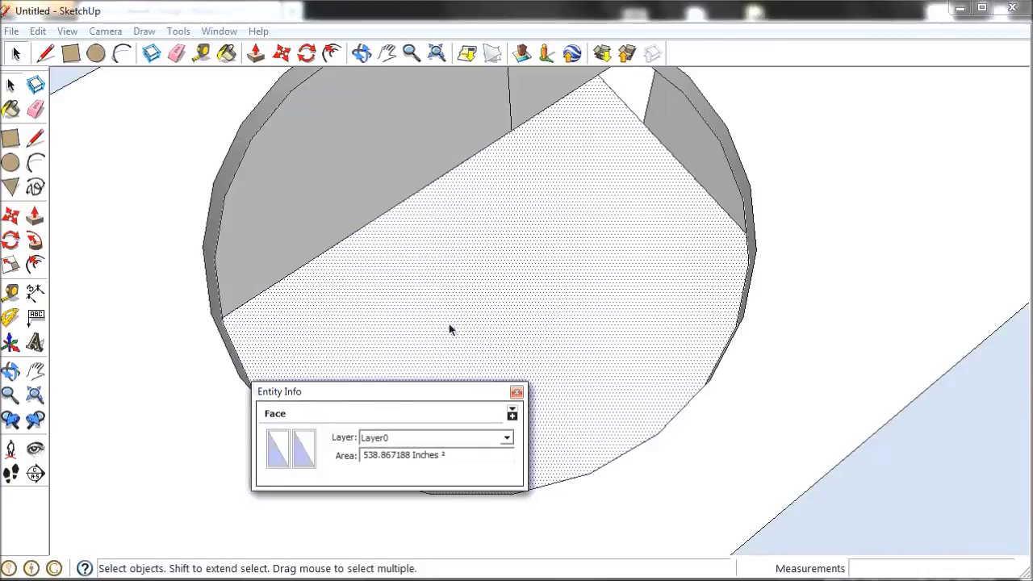
# Step: In Calculator, compute the chamber's volume in cubic feet as 538.87 times 13.5, divided by 1728
pyautogui.press('super')
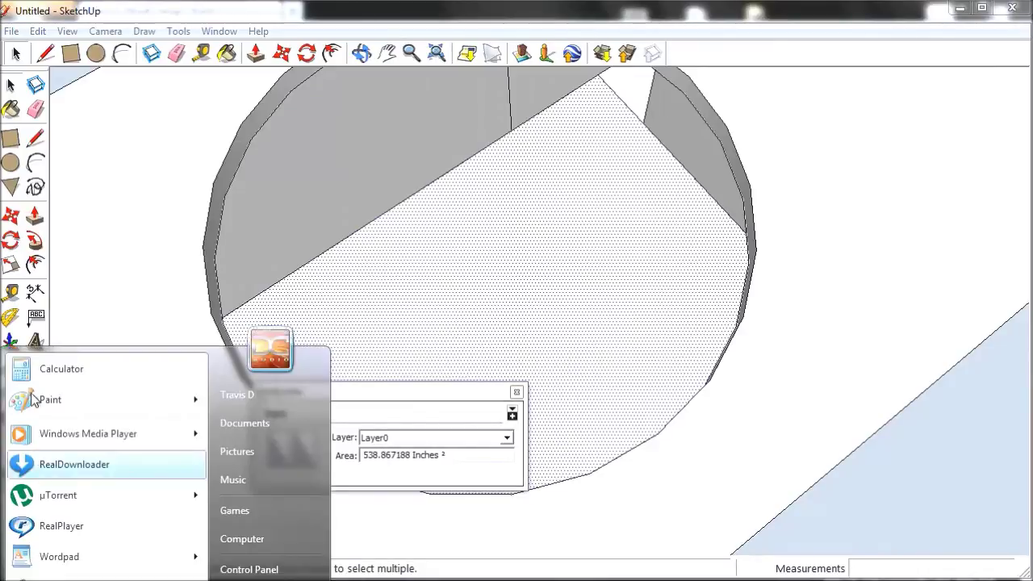
pyautogui.click(10, 370)
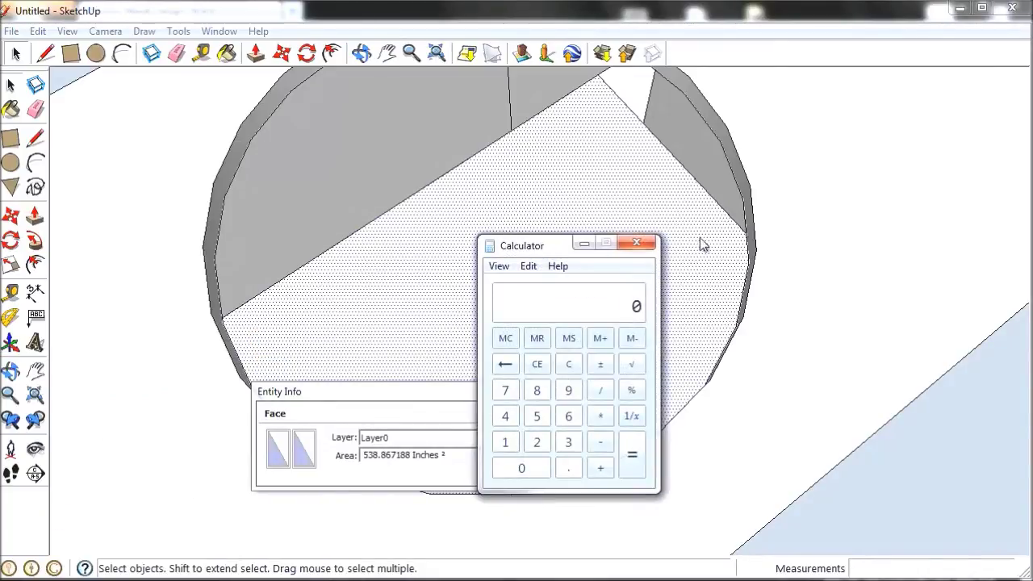
pyautogui.moveTo(563, 246); pyautogui.dragTo(695, 232)
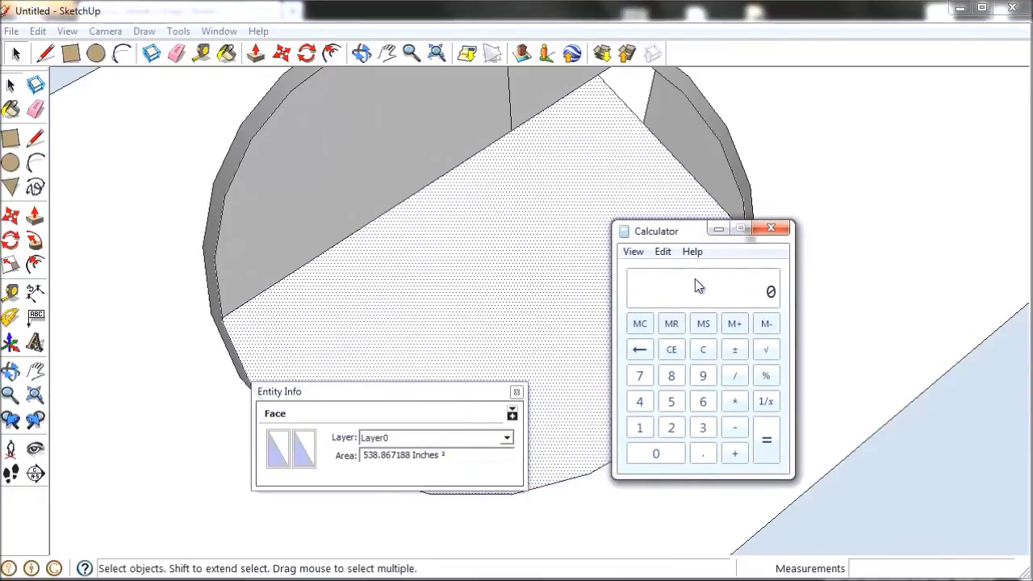
pyautogui.write('538.8')
pyautogui.write('7')
pyautogui.write('*')
pyautogui.write('13.5')
pyautogui.press('Return')
pyautogui.write('/ ')
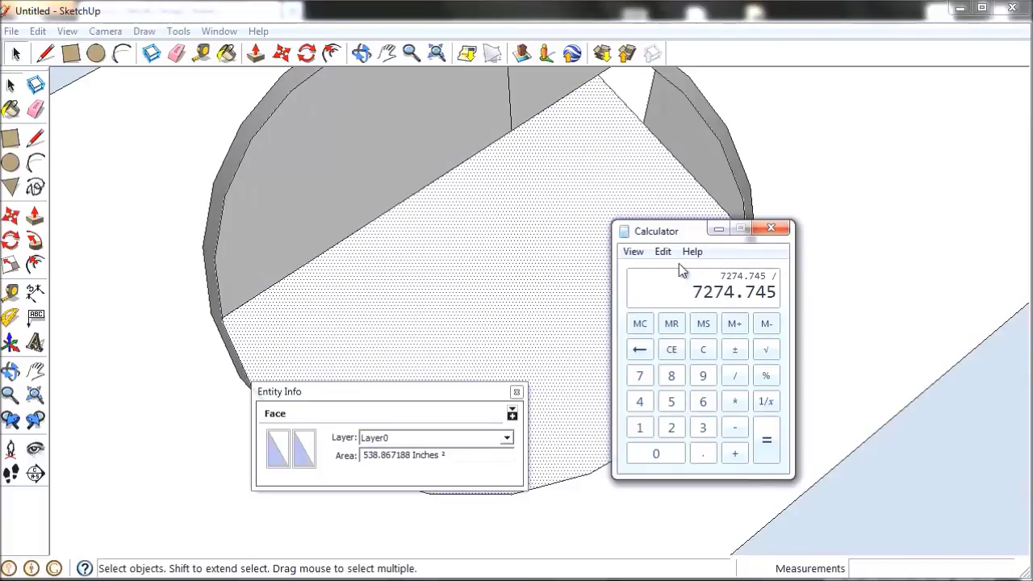
pyautogui.write('1728')
pyautogui.press('Return')
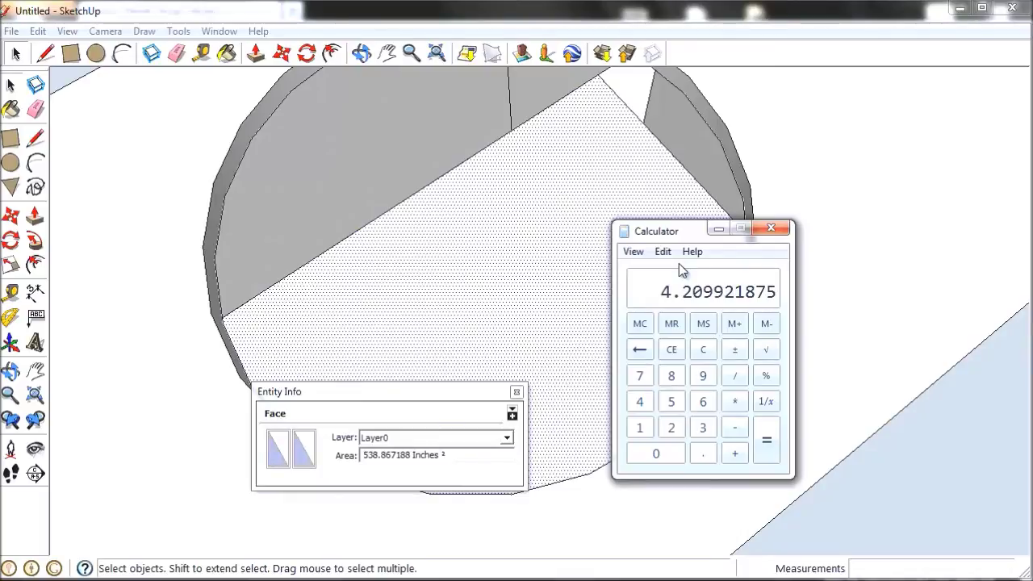
# Step: Close Calculator and the entity information, and erase the floor line extending the divider to the back wall
pyautogui.click(762, 234)
pyautogui.click(517, 393)
pyautogui.scroll(-5, 768, 389)
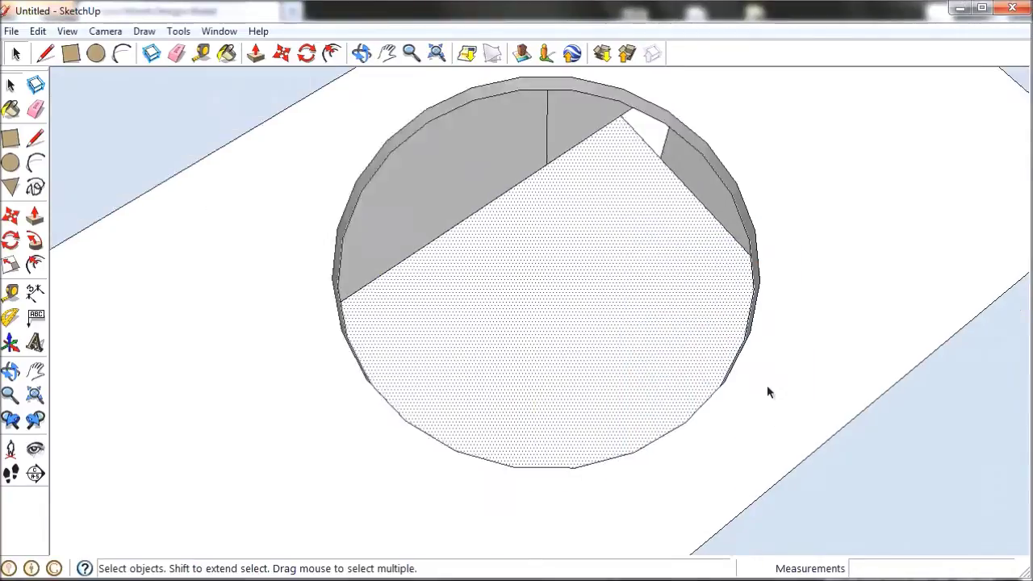
pyautogui.click(361, 52)
pyautogui.moveTo(385, 385); pyautogui.dragTo(461, 213)
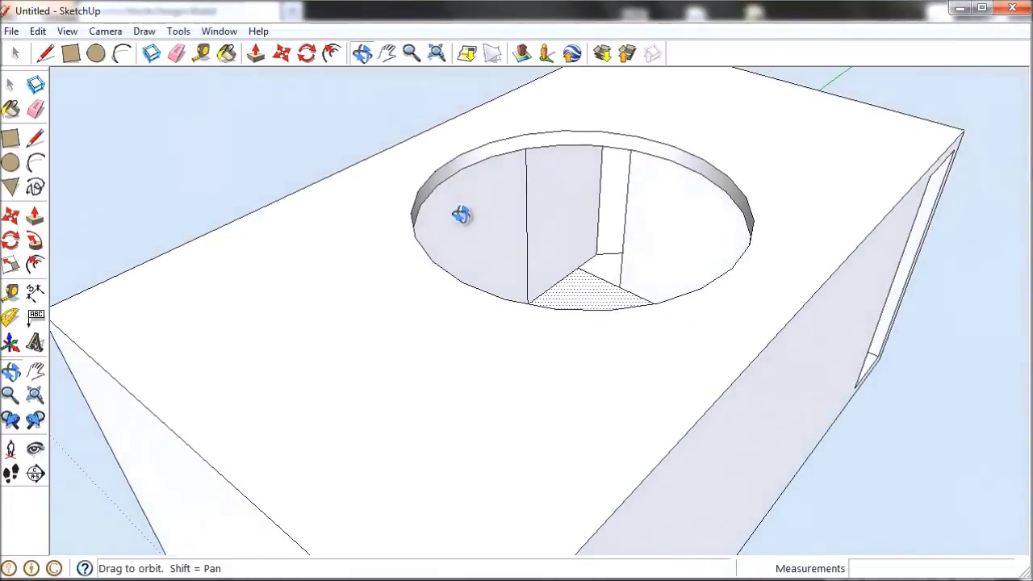
pyautogui.scroll(5, 592, 194)
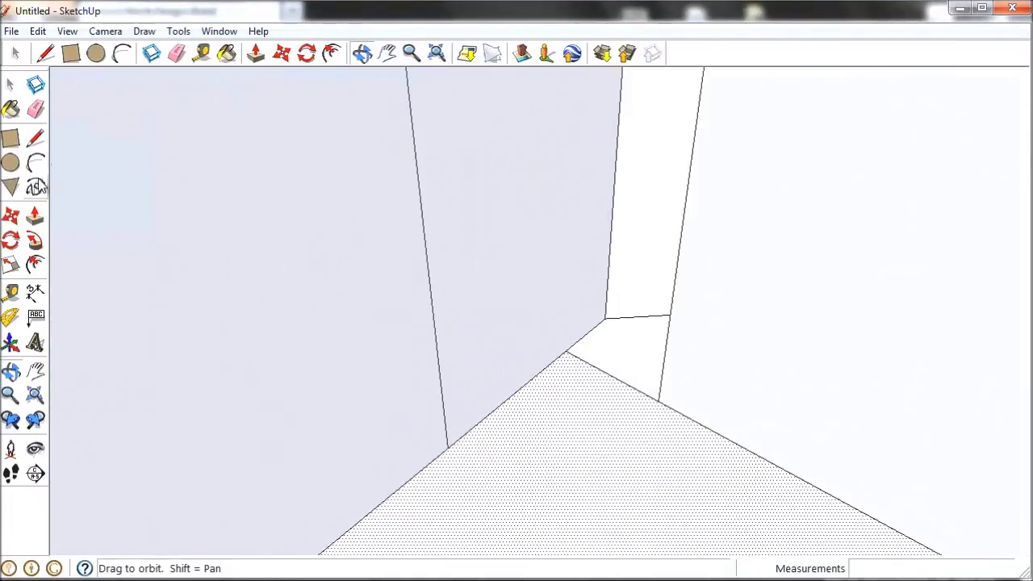
pyautogui.click(175, 53)
pyautogui.click(636, 391)
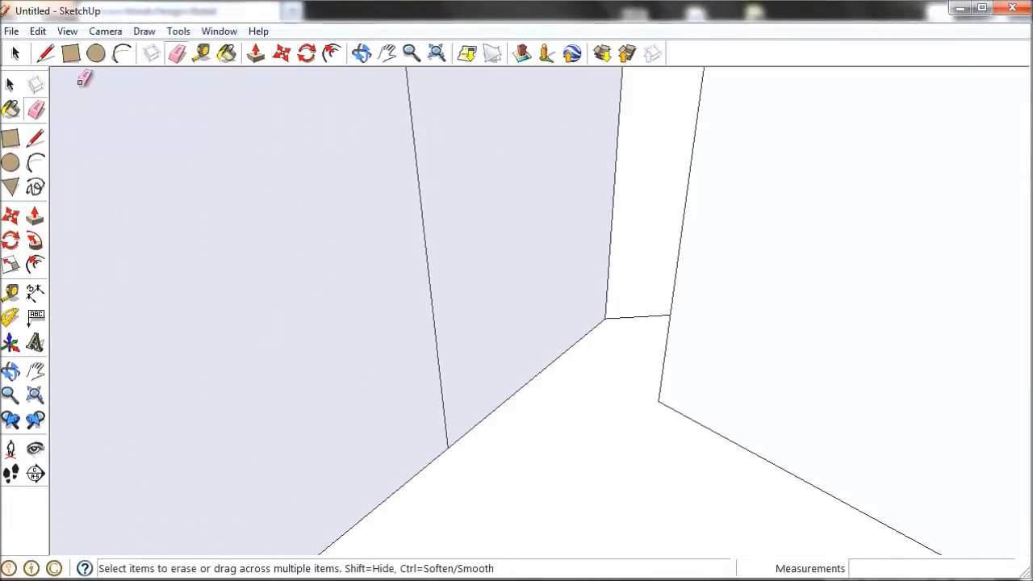
# Step: Redraw the slanted floor line from the divider's end to the vertical wall edge and erase the face that fills the gap
pyautogui.click(45, 53)
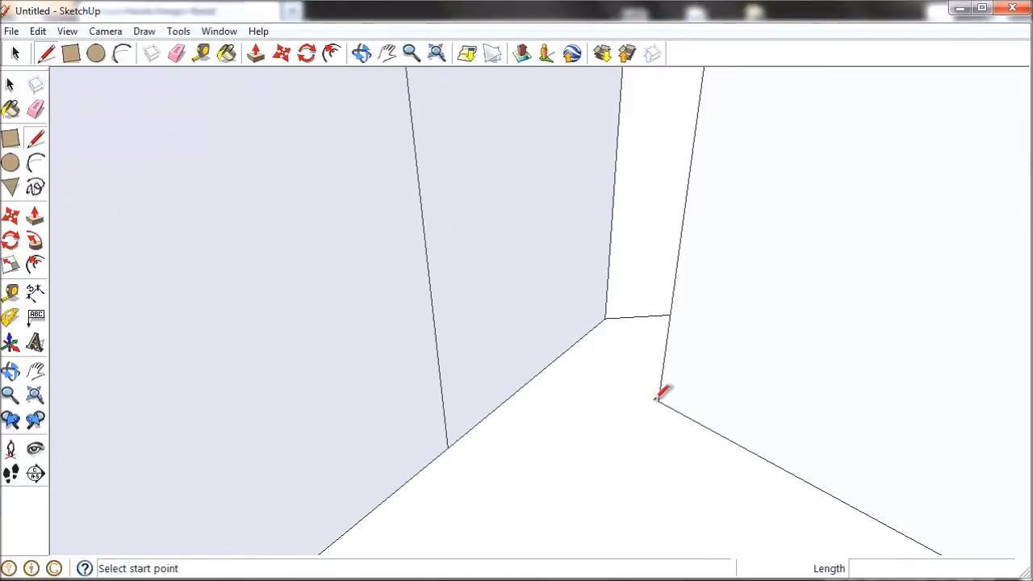
pyautogui.click(448, 448)
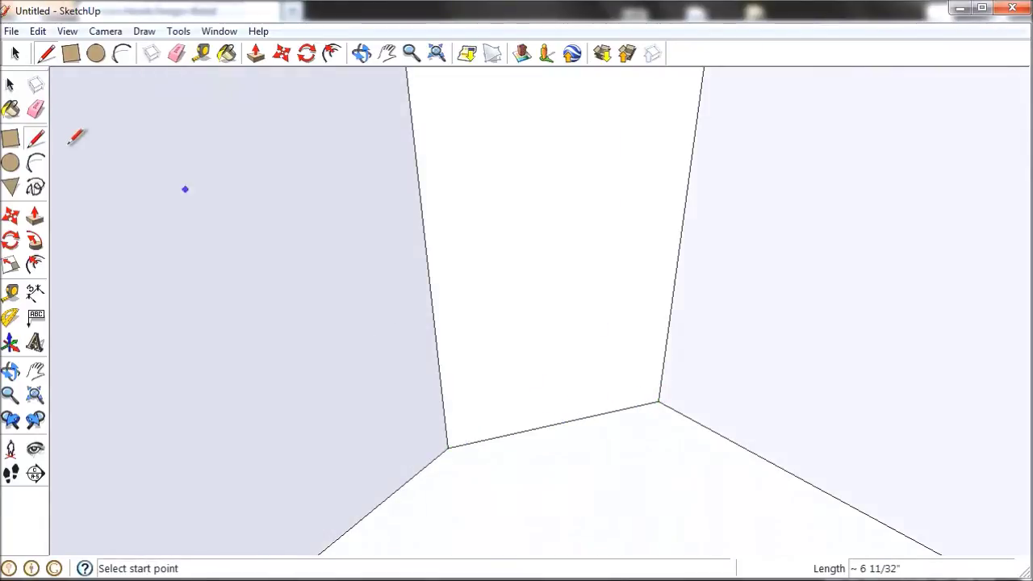
pyautogui.click(15, 53)
pyautogui.rightClick(593, 153)
pyautogui.click(607, 178)
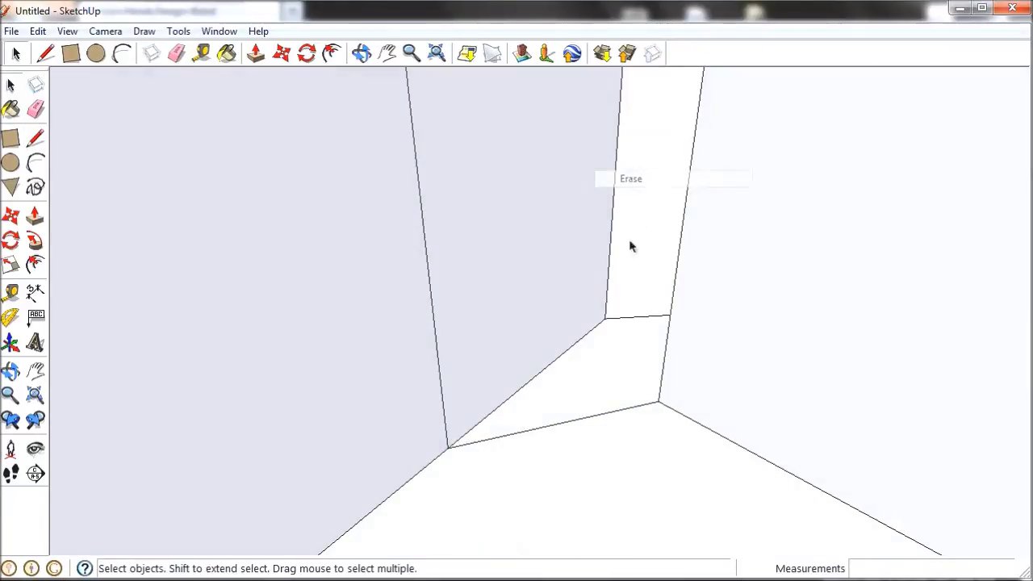
# Step: Paint the slot's side wall, floor and angled back wall with the red Color_A06 from the Colors library
pyautogui.moveTo(629, 242); pyautogui.dragTo(628, 345, button='middle')
pyautogui.scroll(-5, 628, 346)
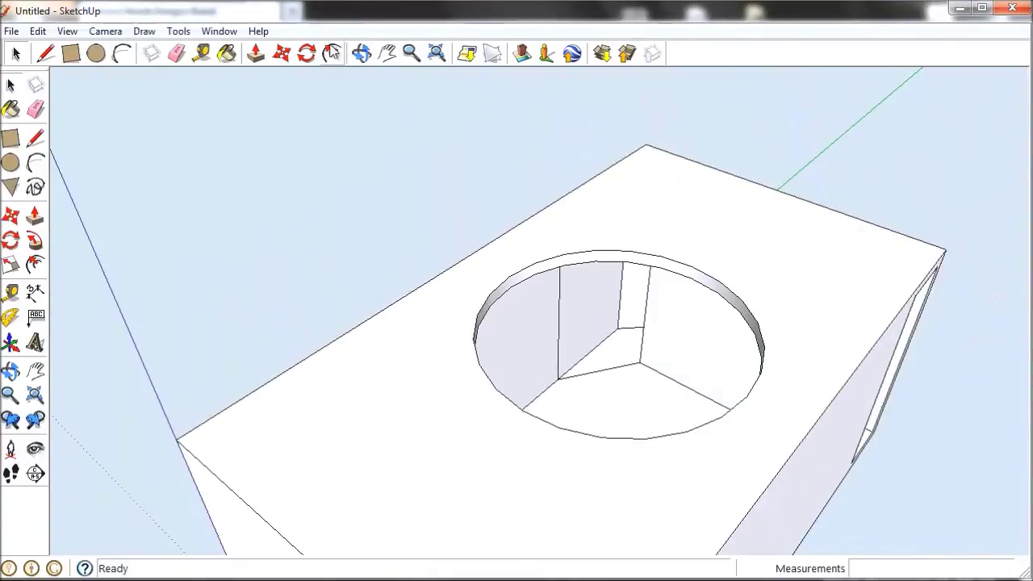
pyautogui.click(361, 53)
pyautogui.moveTo(508, 173); pyautogui.dragTo(673, 488)
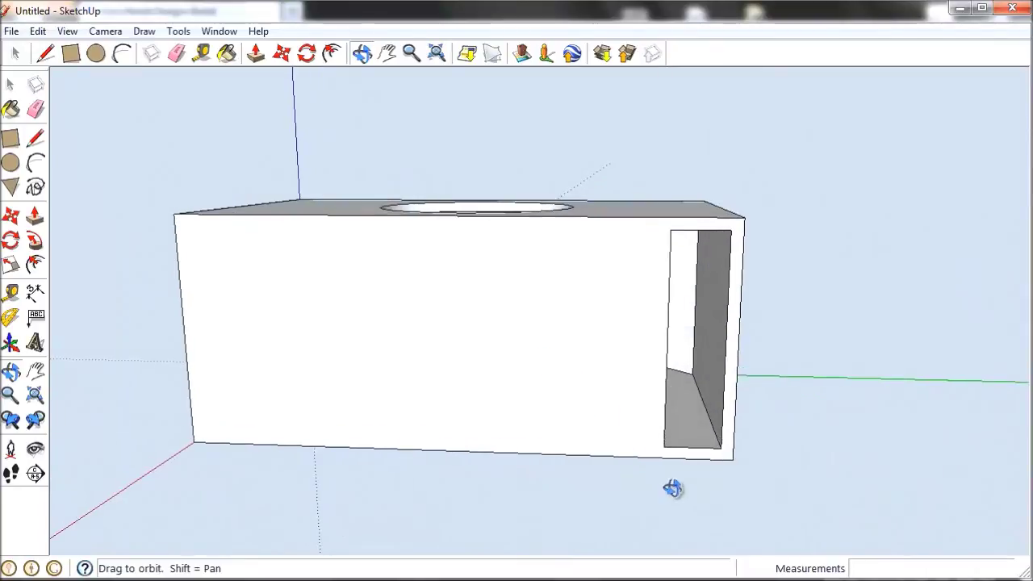
pyautogui.click(227, 54)
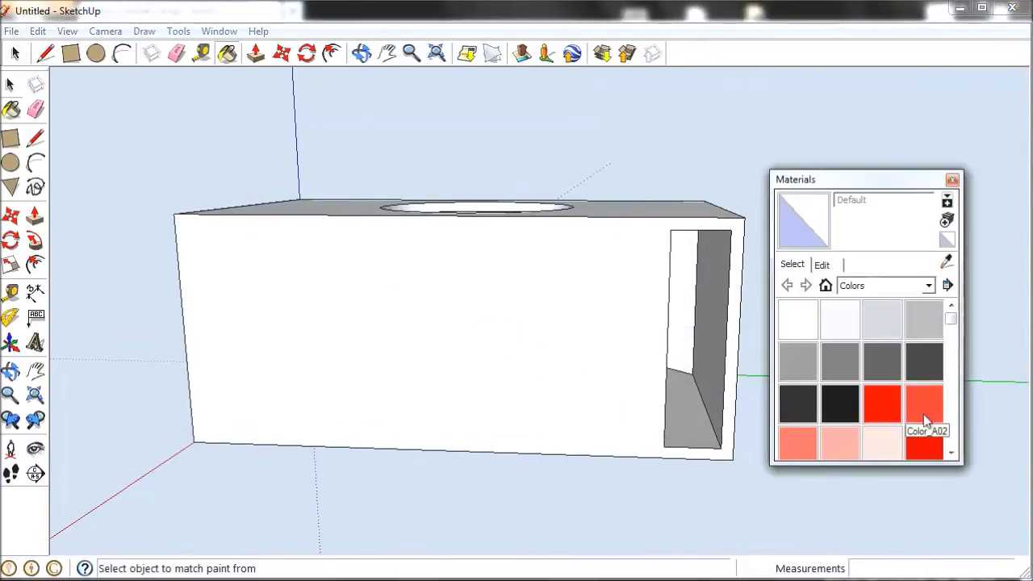
pyautogui.click(924, 444)
pyautogui.click(704, 323)
pyautogui.click(686, 408)
pyautogui.click(684, 327)
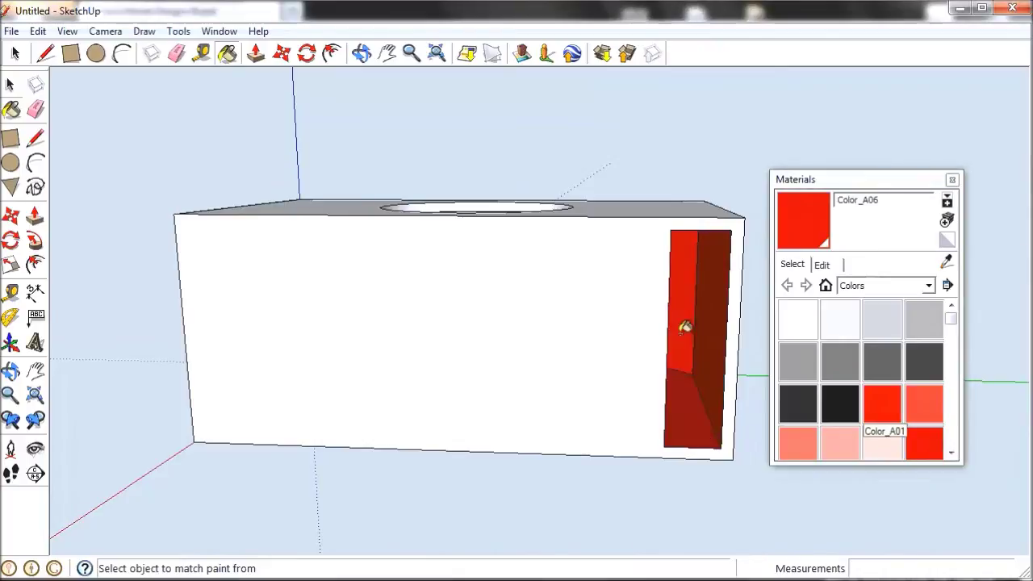
# Step: Erase the stray edges across the ceiling inside the slot
pyautogui.scroll(3, 684, 327)
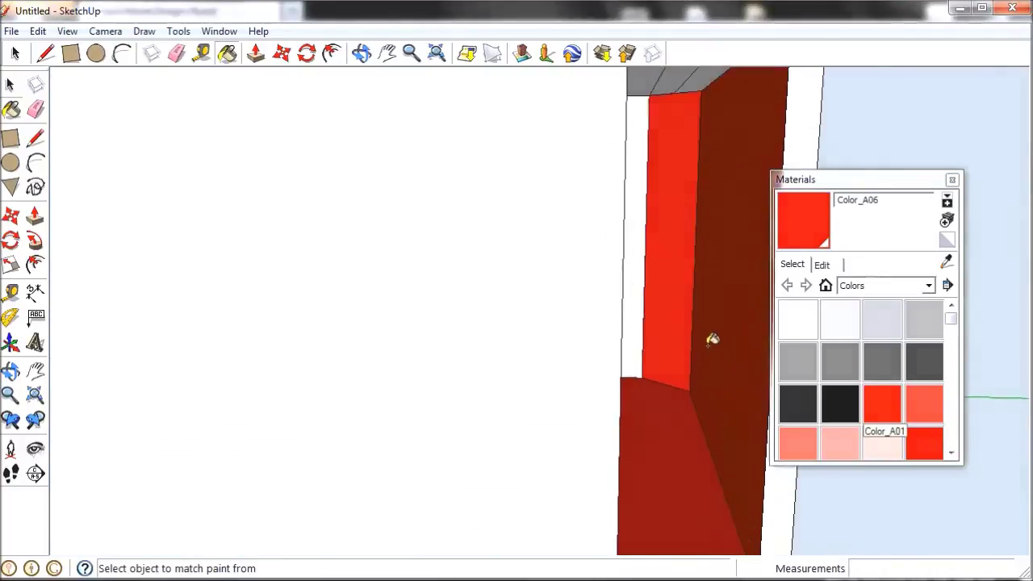
pyautogui.click(176, 54)
pyautogui.moveTo(668, 81); pyautogui.dragTo(718, 90)
pyautogui.click(255, 53)
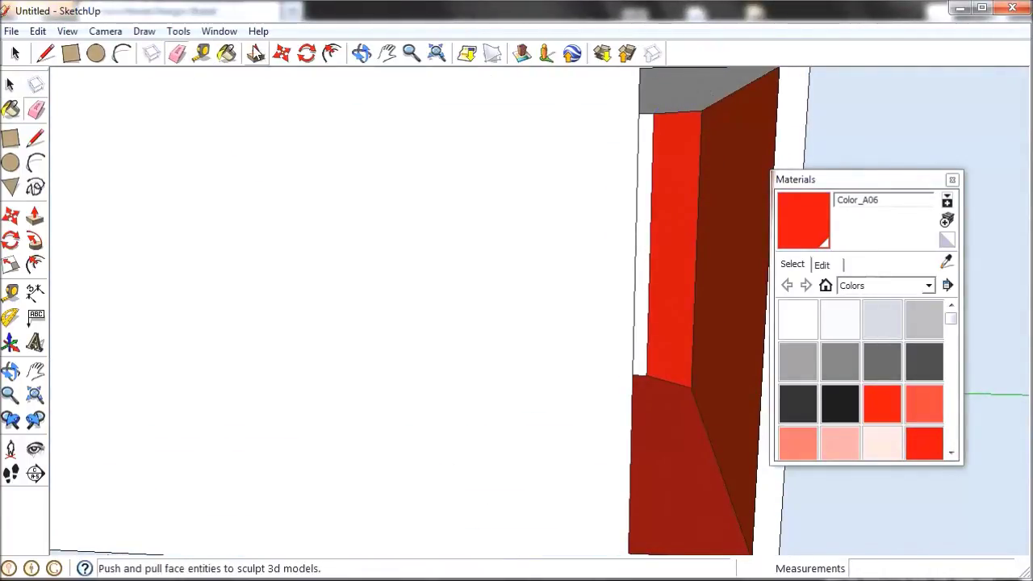
# Step: Paint the slot's ceiling and the remaining narrow white wall beside the angled face with Color_A06
pyautogui.click(227, 54)
pyautogui.click(680, 95)
pyautogui.scroll(2, 660, 163)
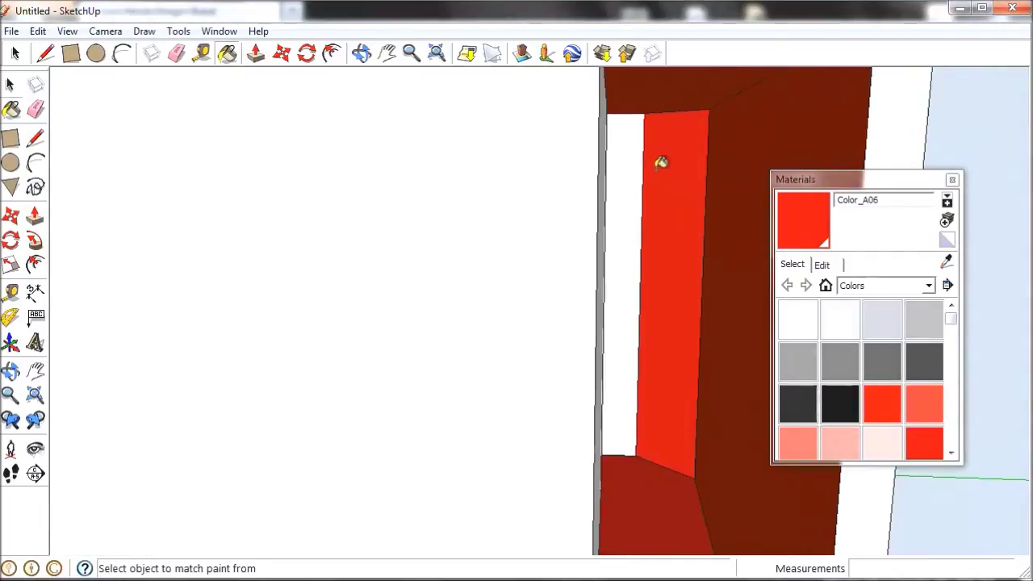
pyautogui.scroll(3, 645, 170)
pyautogui.scroll(-5, 500, 194)
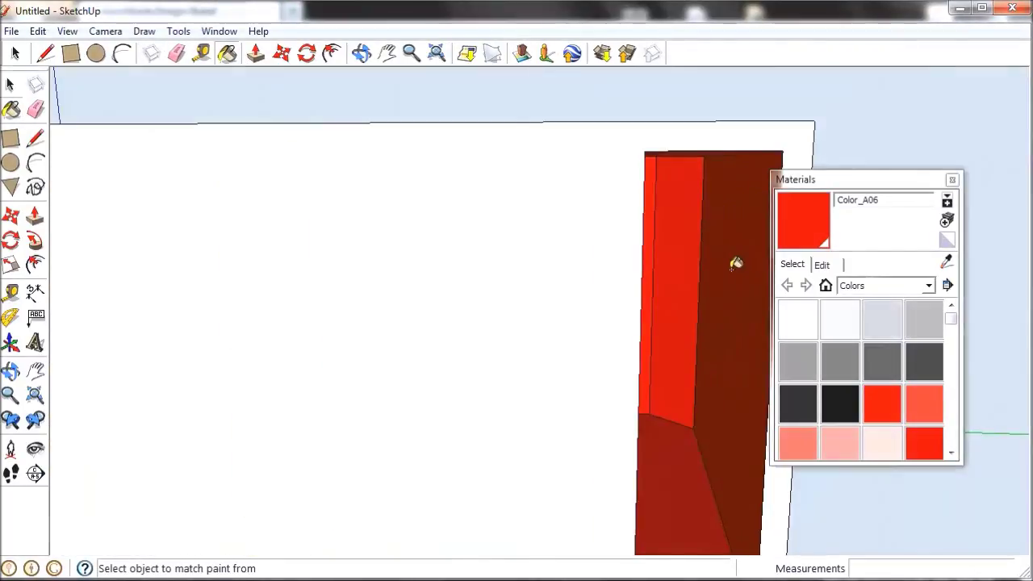
# Step: Apply Carpet_Plush_Charcoal from the Carpet and Textiles library to the box's top face
pyautogui.scroll(-5, 736, 263)
pyautogui.click(361, 53)
pyautogui.moveTo(403, 162); pyautogui.dragTo(557, 275)
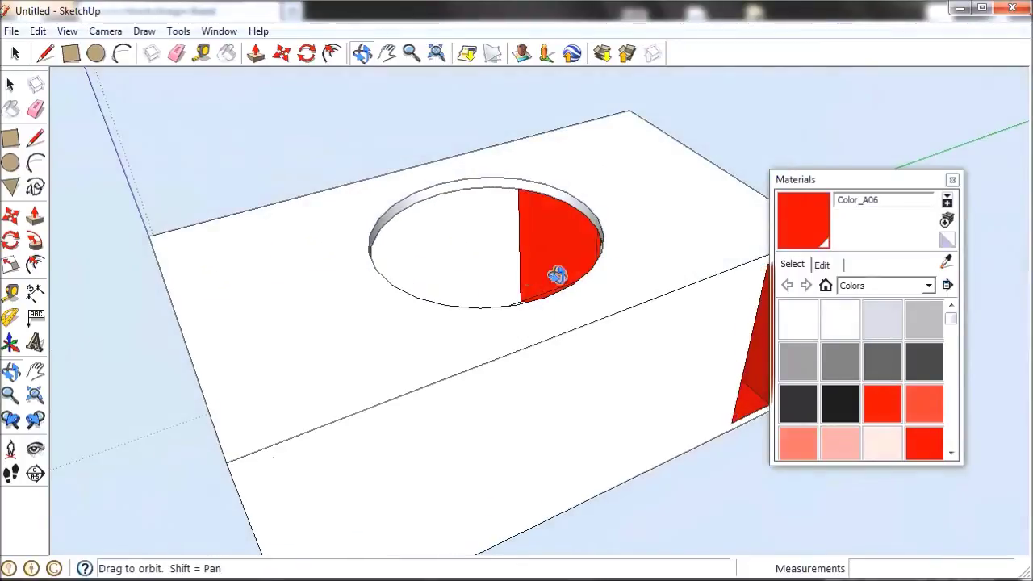
pyautogui.click(928, 286)
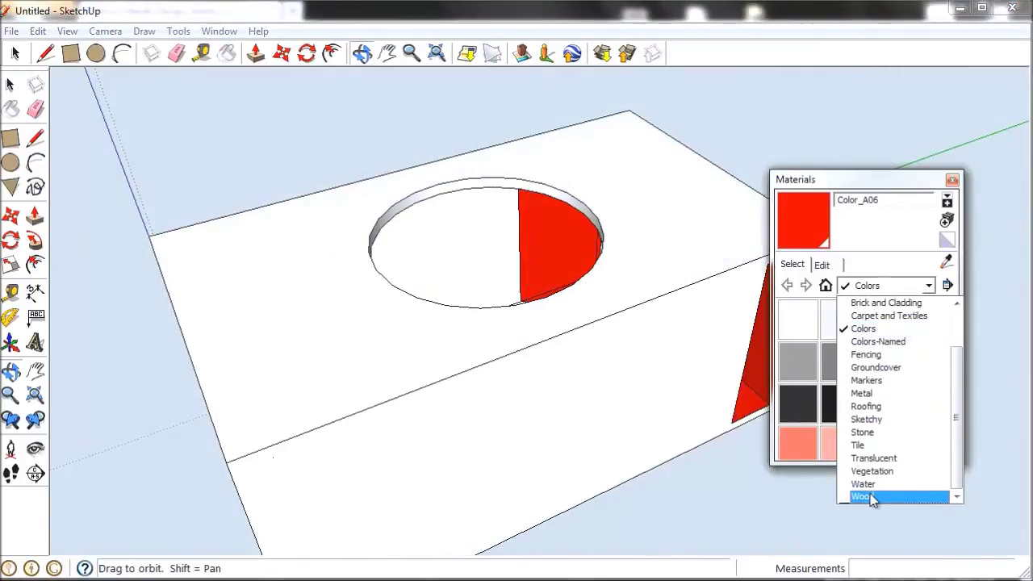
pyautogui.click(888, 316)
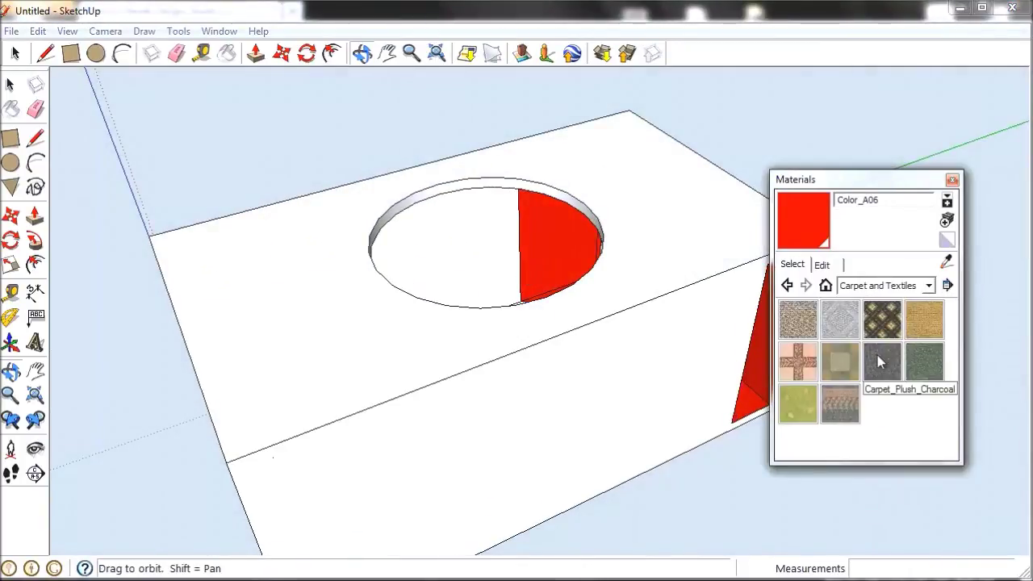
pyautogui.click(880, 361)
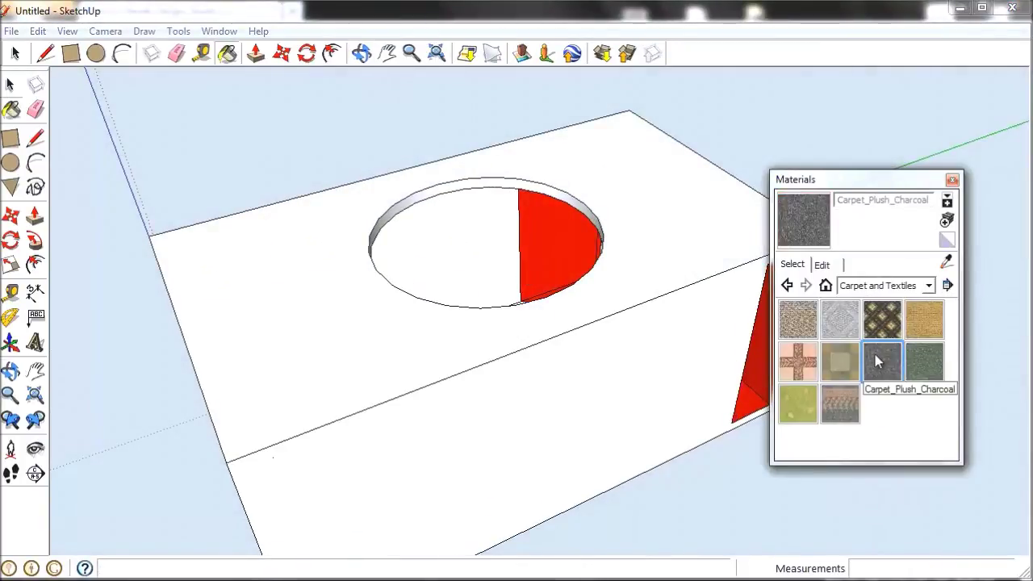
pyautogui.click(657, 272)
pyautogui.scroll(3, 295, 304)
pyautogui.scroll(-3, 295, 272)
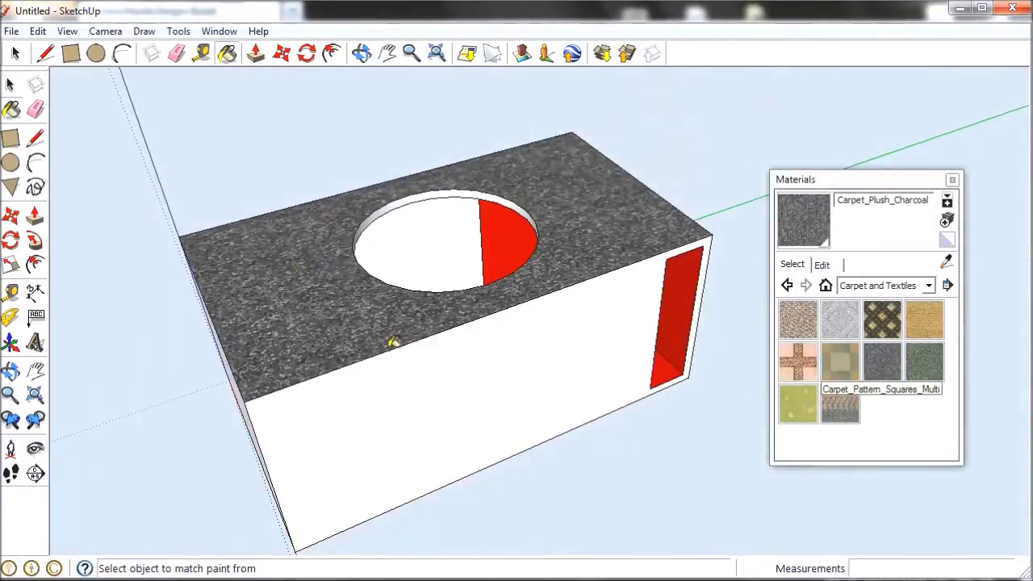
# Step: Cover the slotted front face and the end face farthest from the slot with Carpet_Plush_Charcoal
pyautogui.click(392, 409)
pyautogui.scroll(3, 217, 416)
pyautogui.click(266, 384)
pyautogui.scroll(-3, 295, 311)
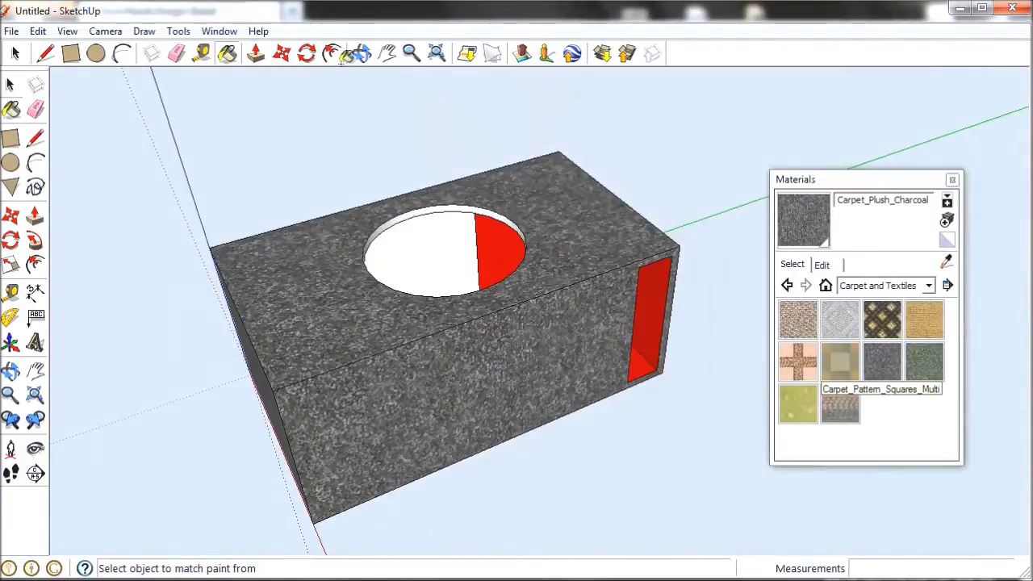
# Step: Cover the end face beside the slot and the long back face with Carpet_Plush_Charcoal
pyautogui.click(363, 53)
pyautogui.moveTo(242, 177)
pyautogui.mouseDown()
pyautogui.moveTo(215, 237)
pyautogui.moveTo(330, 254)
pyautogui.moveTo(248, 154)
pyautogui.moveTo(234, 113)
pyautogui.mouseUp()
pyautogui.click(227, 53)
pyautogui.click(509, 331)
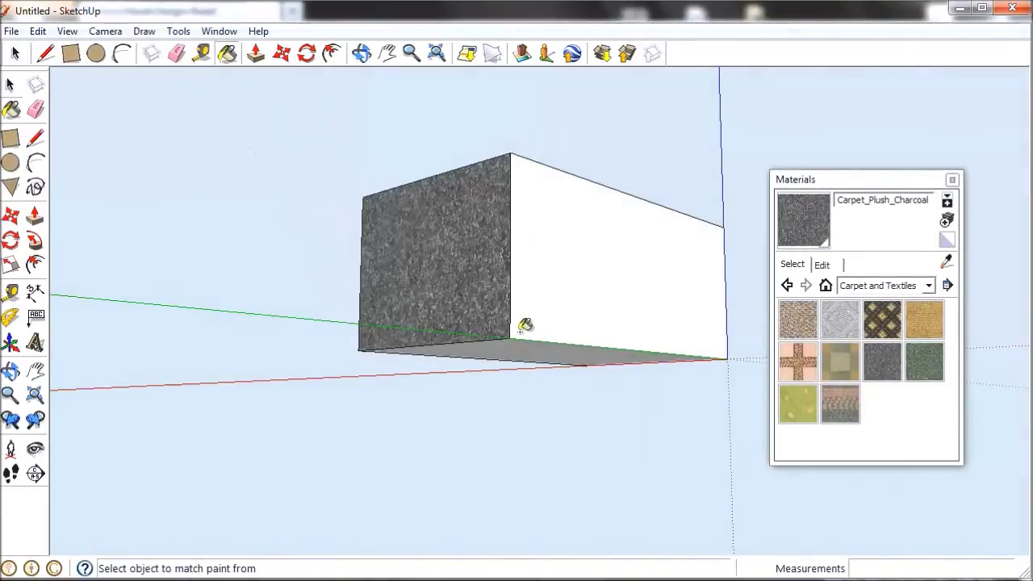
pyautogui.click(529, 334)
pyautogui.click(534, 325)
# Step: Apply Wood_Board_Cork from the Wood library to the chamber's back wall and floor and the circular opening's rim
pyautogui.click(363, 53)
pyautogui.moveTo(517, 242)
pyautogui.mouseDown()
pyautogui.moveTo(635, 433)
pyautogui.moveTo(780, 389)
pyautogui.mouseUp()
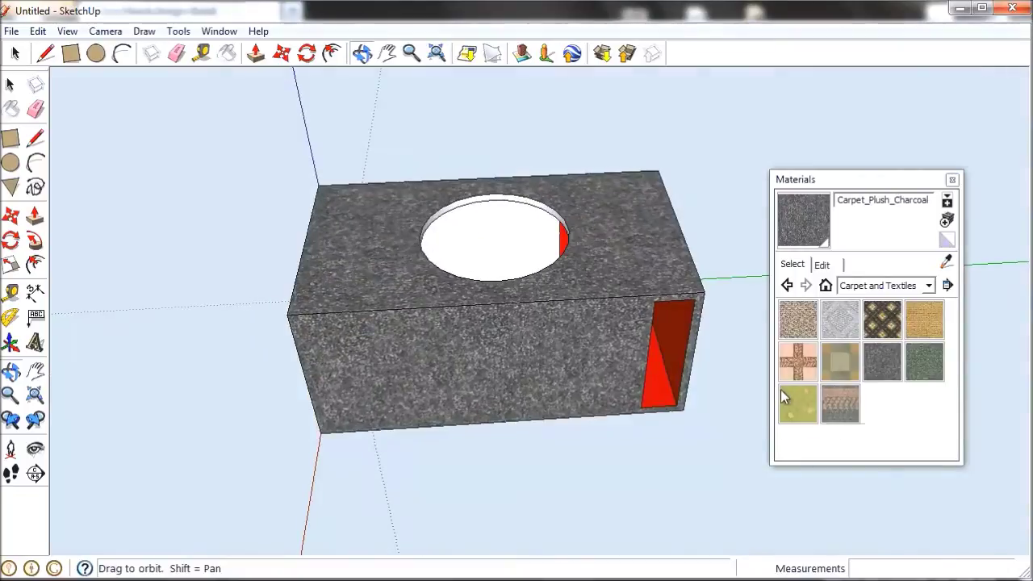
pyautogui.click(928, 285)
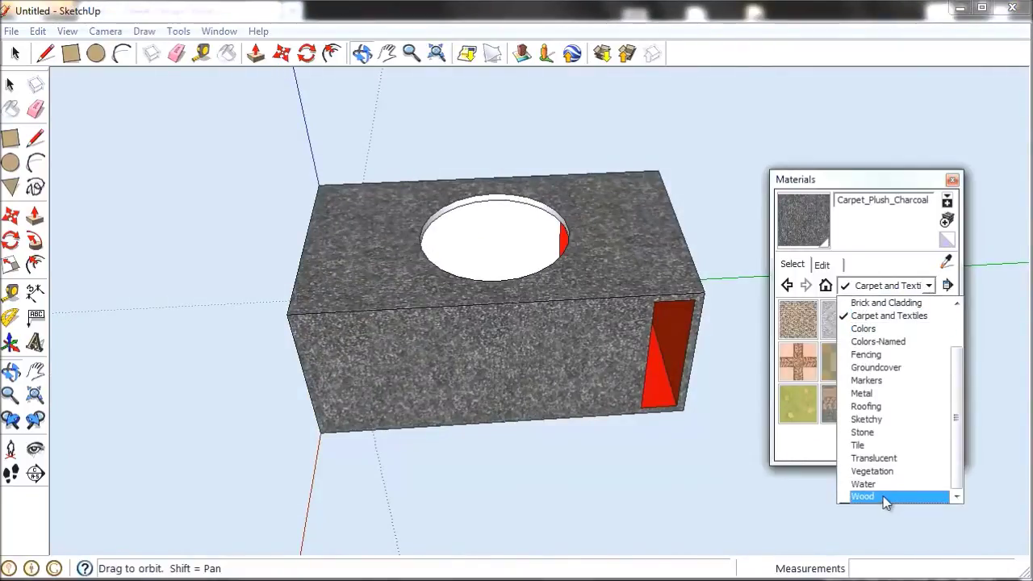
pyautogui.click(861, 496)
pyautogui.click(883, 318)
pyautogui.click(505, 241)
pyautogui.scroll(5, 505, 240)
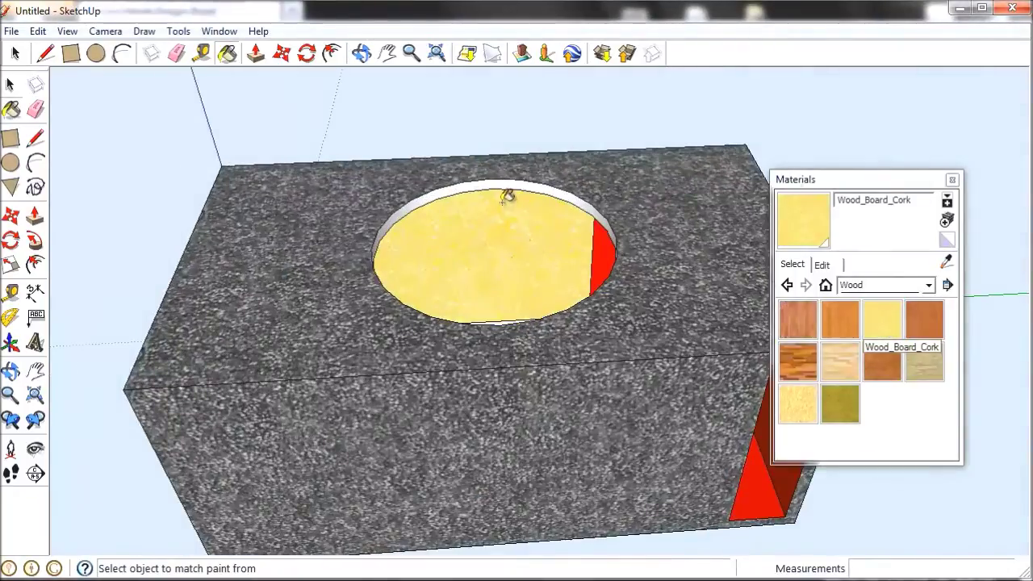
pyautogui.click(503, 357)
pyautogui.scroll(-3, 400, 150)
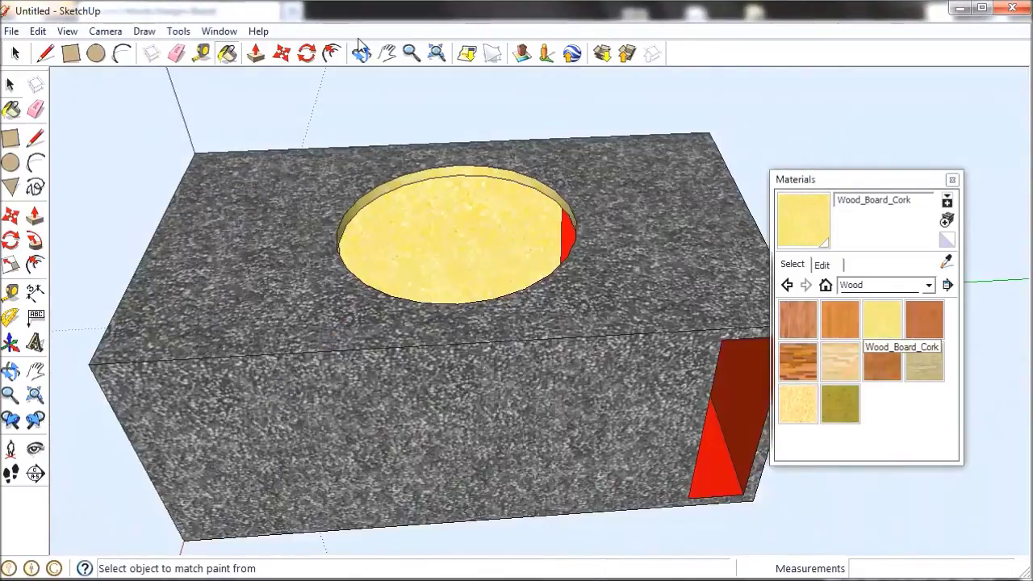
# Step: Paint the two unpainted chamber walls opposite the back wall and divider with Wood_Board_Cork
pyautogui.press('o')
pyautogui.moveTo(630, 311); pyautogui.dragTo(697, 270)
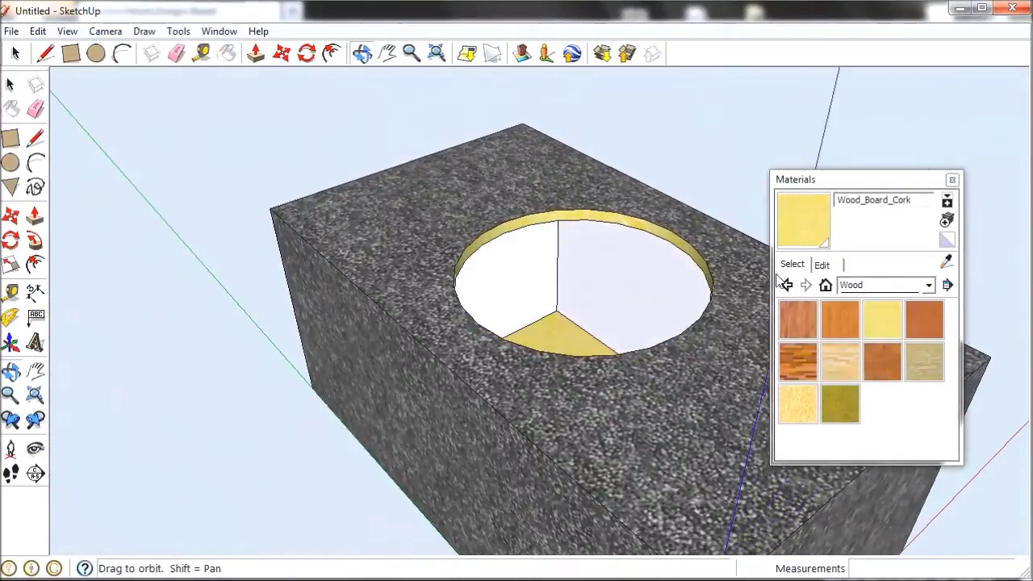
pyautogui.click(881, 320)
pyautogui.click(625, 279)
pyautogui.click(513, 258)
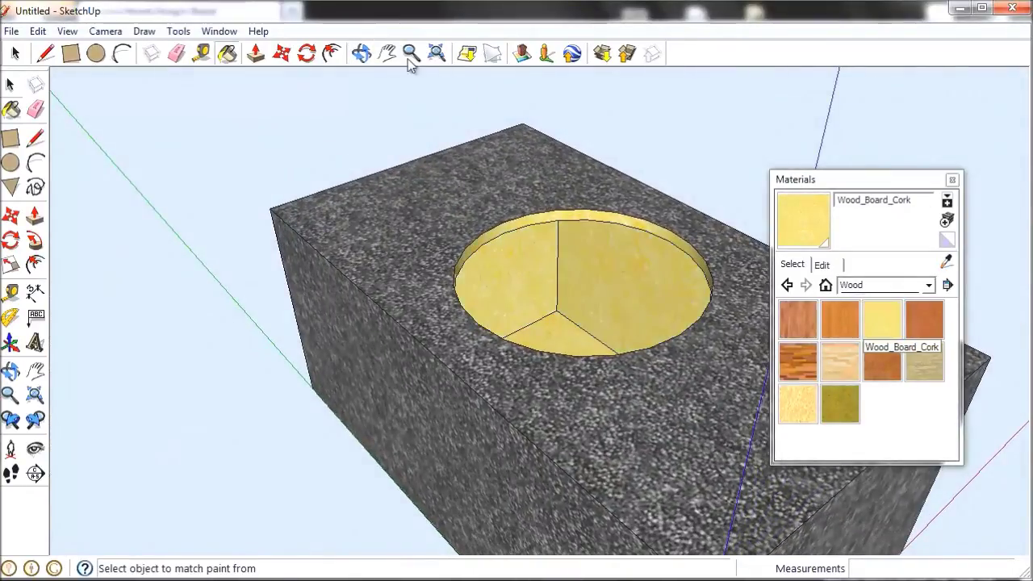
# Step: Paint the last white wall areas inside the chamber with Wood_Board_Cork
pyautogui.click(362, 53)
pyautogui.moveTo(348, 185); pyautogui.dragTo(615, 244)
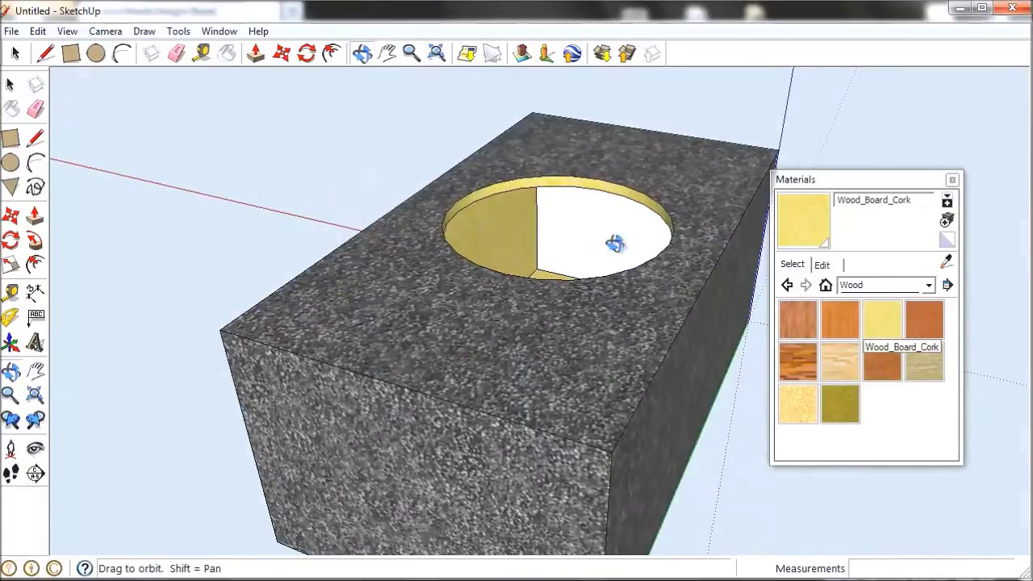
pyautogui.click(227, 53)
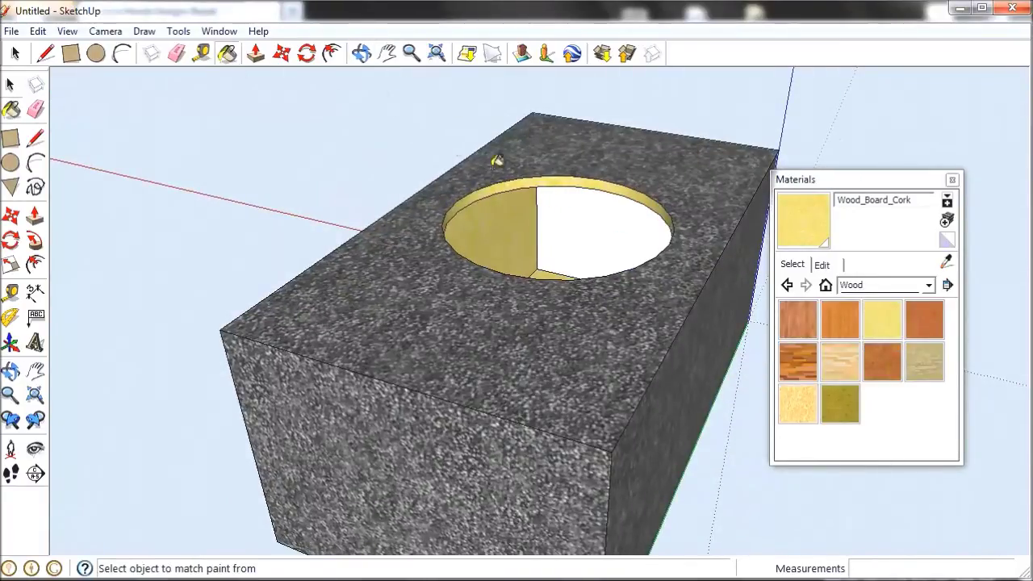
pyautogui.click(539, 224)
pyautogui.click(362, 53)
pyautogui.moveTo(315, 196); pyautogui.dragTo(230, 165)
pyautogui.click(227, 53)
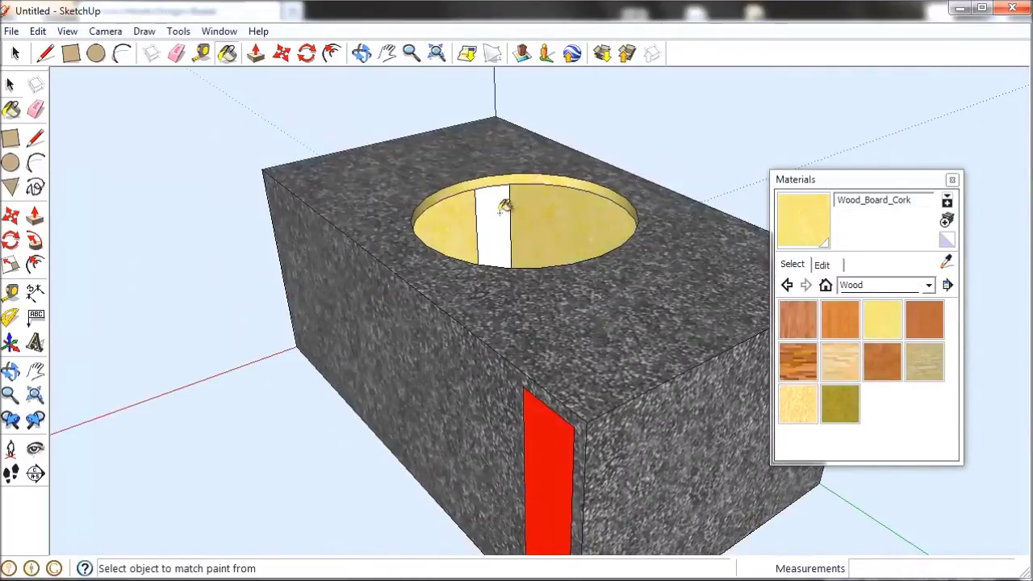
pyautogui.click(493, 222)
# Step: Close the materials library and bring the whole painted box into view
pyautogui.click(362, 53)
pyautogui.moveTo(260, 180)
pyautogui.mouseDown()
pyautogui.moveTo(379, 254)
pyautogui.moveTo(1023, 197)
pyautogui.mouseUp()
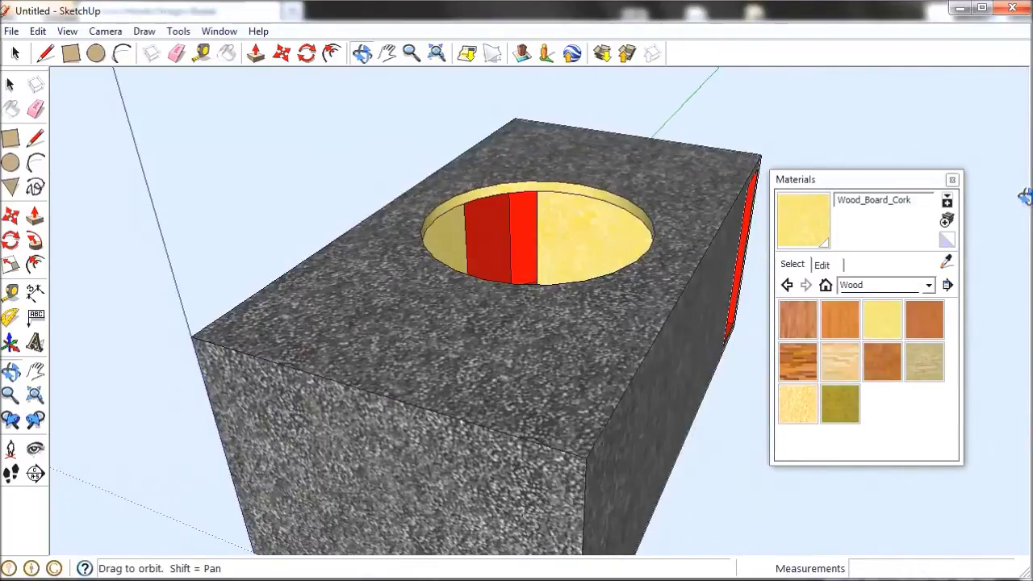
pyautogui.click(955, 181)
pyautogui.moveTo(561, 158); pyautogui.dragTo(594, 436)
pyautogui.moveTo(711, 344); pyautogui.dragTo(687, 376)
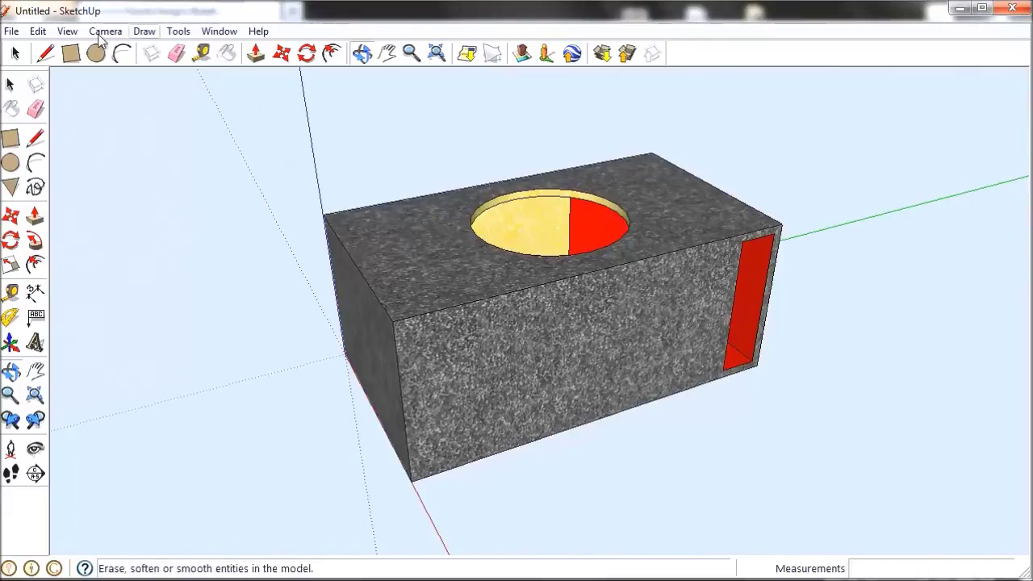
# Step: Turn on shadows and turn off the display of the model's edges
pyautogui.click(67, 30)
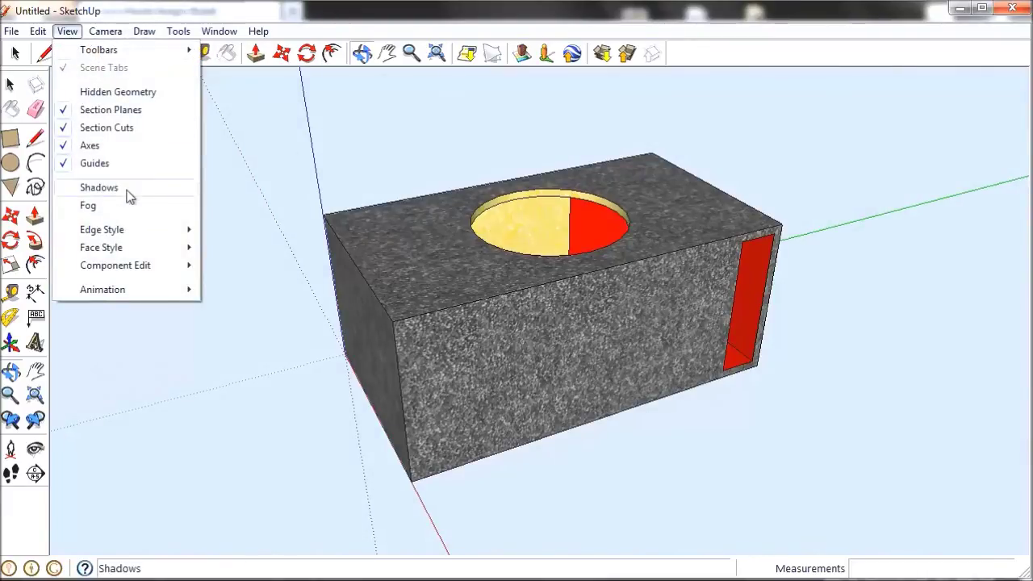
pyautogui.click(99, 187)
pyautogui.click(67, 30)
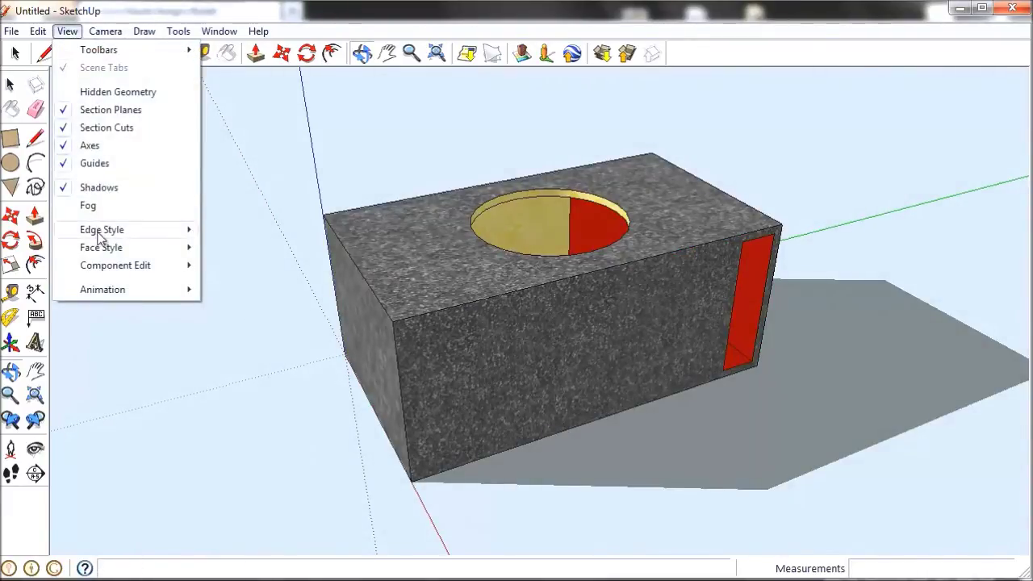
pyautogui.moveTo(100, 233)
pyautogui.click(234, 229)
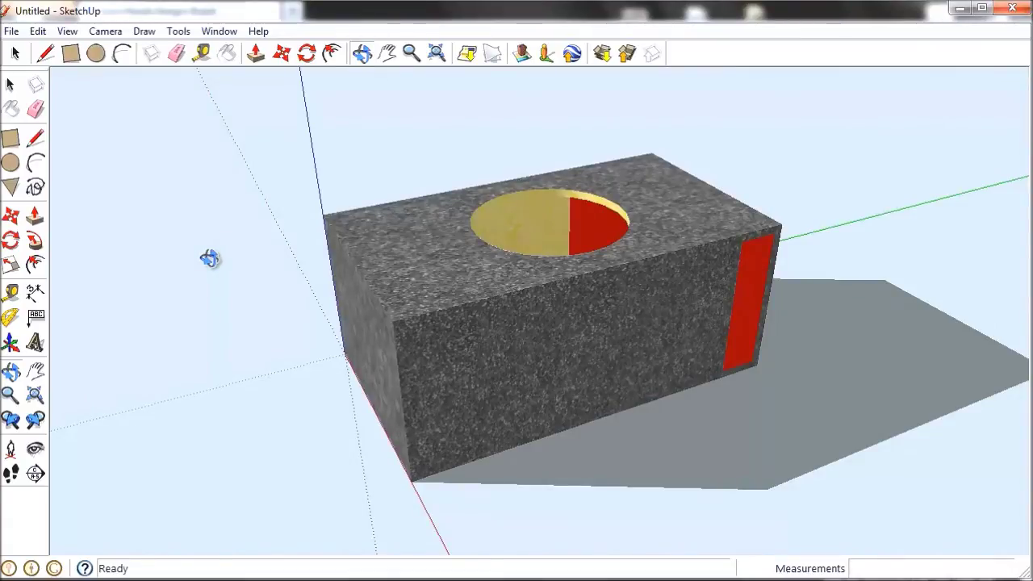
# Step: Hide the drawing axes
pyautogui.scroll(3, 395, 182)
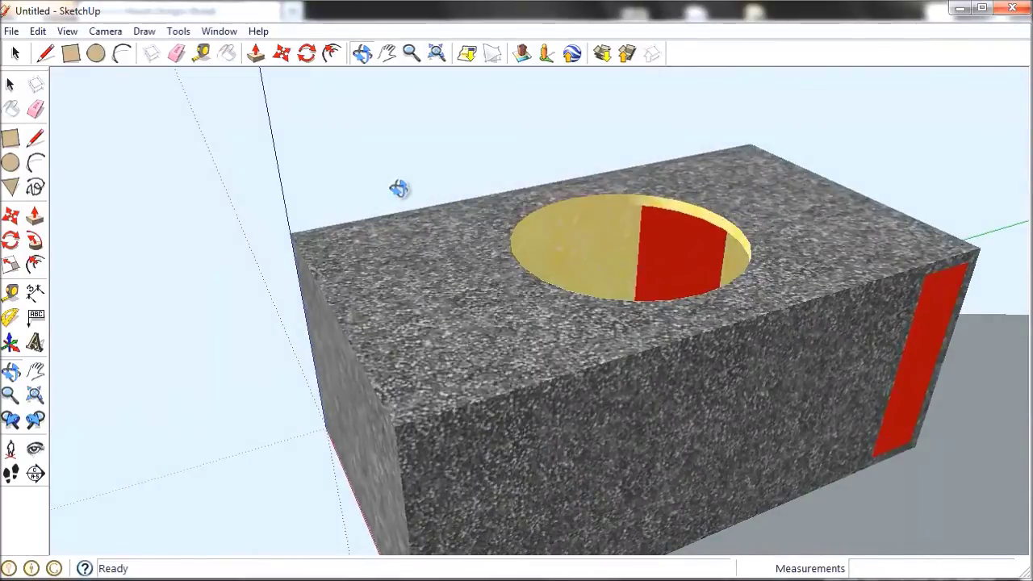
pyautogui.scroll(-1, 399, 189)
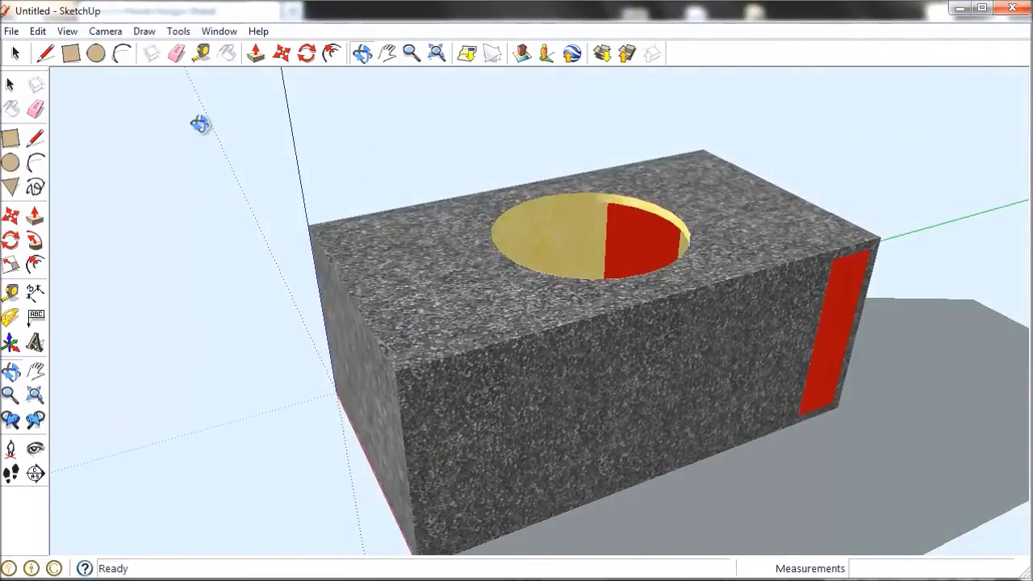
pyautogui.click(77, 33)
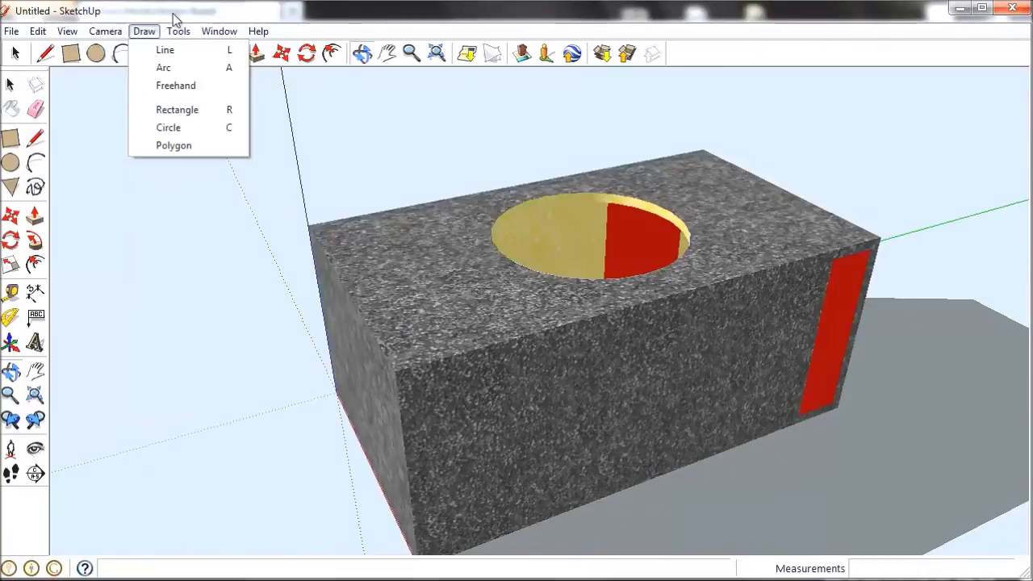
pyautogui.click(143, 31)
pyautogui.moveTo(371, 95); pyautogui.dragTo(365, 189)
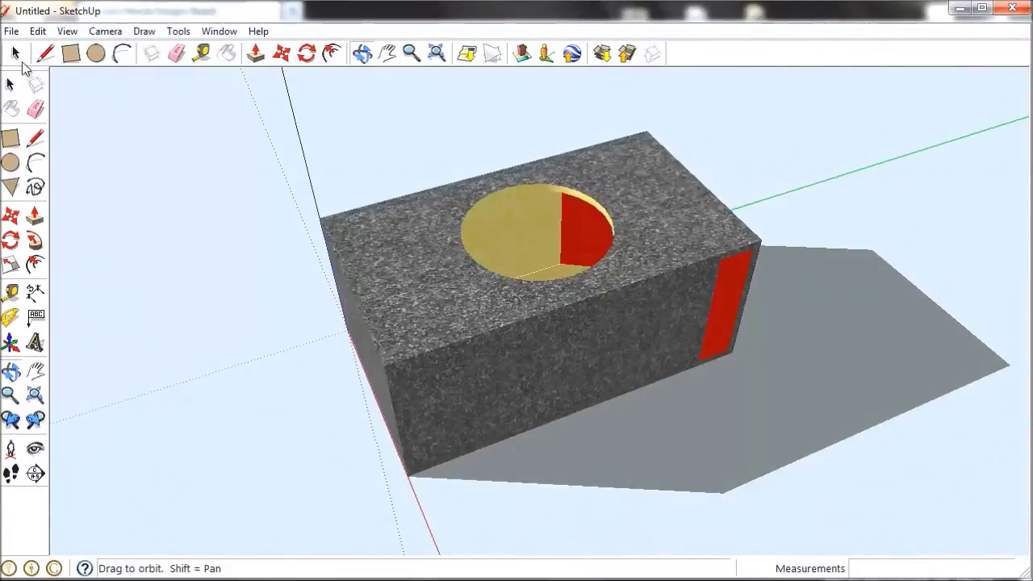
pyautogui.click(67, 31)
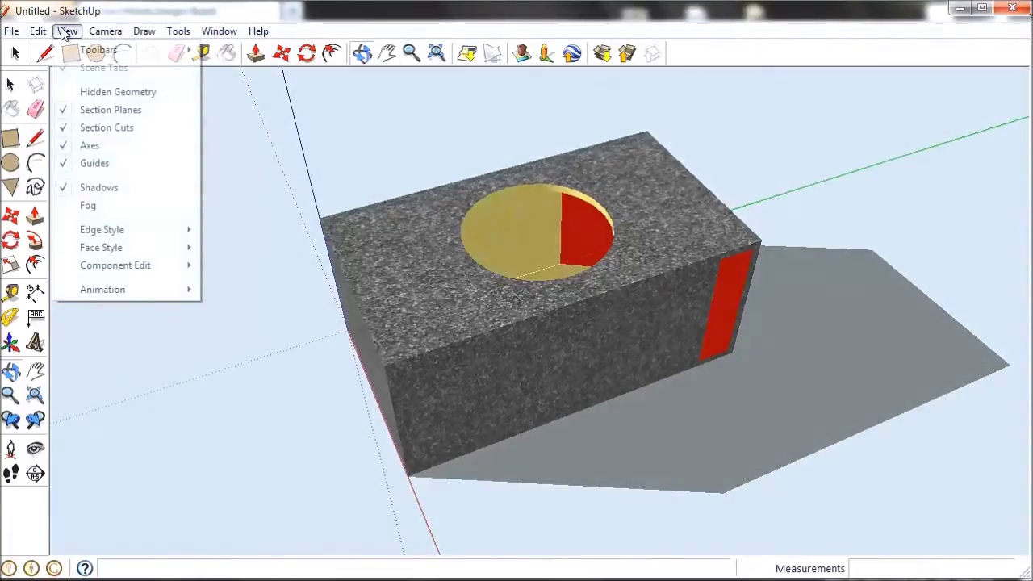
pyautogui.click(86, 148)
# Step: Try to rotate the whole box about 126 degrees in the plane of its top face
pyautogui.press('space')
pyautogui.moveTo(158, 106)
pyautogui.mouseDown()
pyautogui.moveTo(787, 400)
pyautogui.moveTo(866, 466)
pyautogui.moveTo(861, 478)
pyautogui.mouseUp()
pyautogui.click(307, 53)
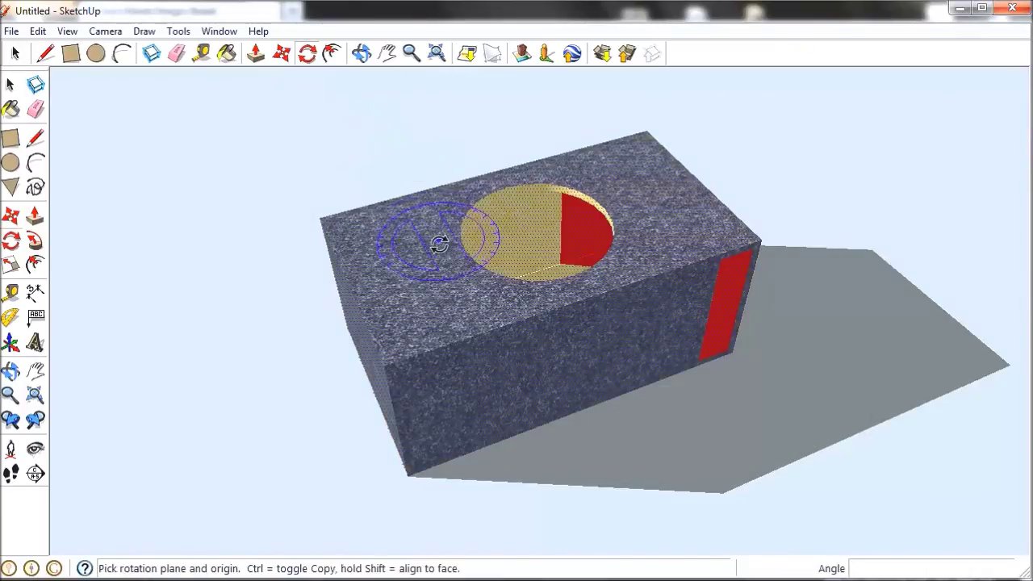
pyautogui.moveTo(440, 248); pyautogui.dragTo(586, 234)
pyautogui.click(652, 191)
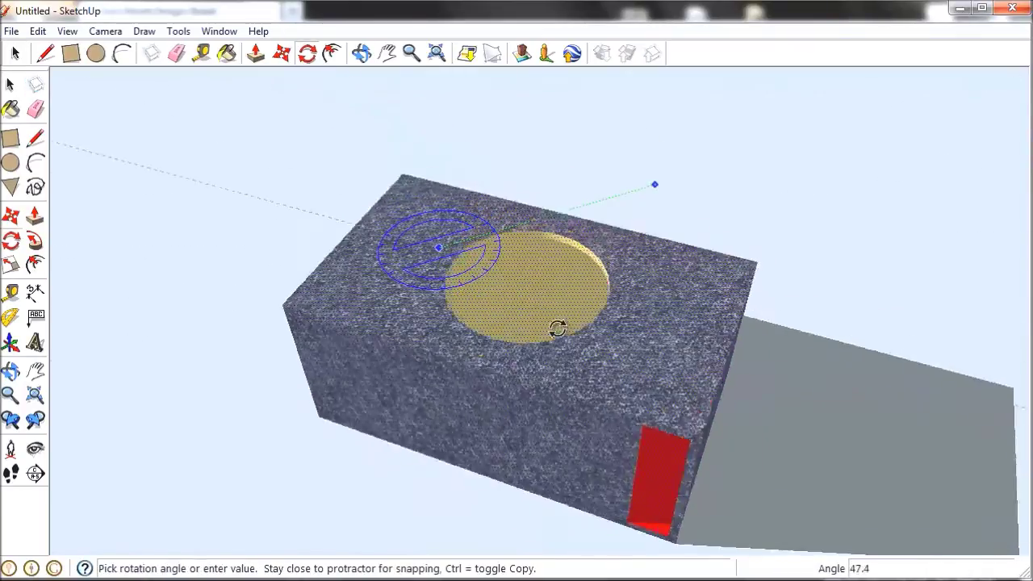
pyautogui.click(388, 339)
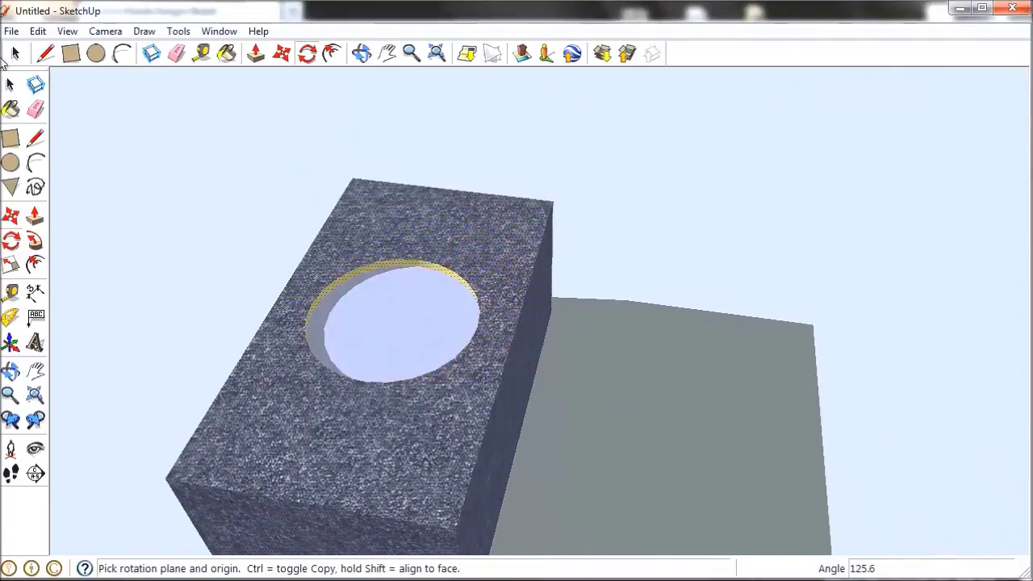
# Step: Clear the selection and undo the rotation of the box
pyautogui.press('space')
pyautogui.click(128, 135)
pyautogui.click(375, 328)
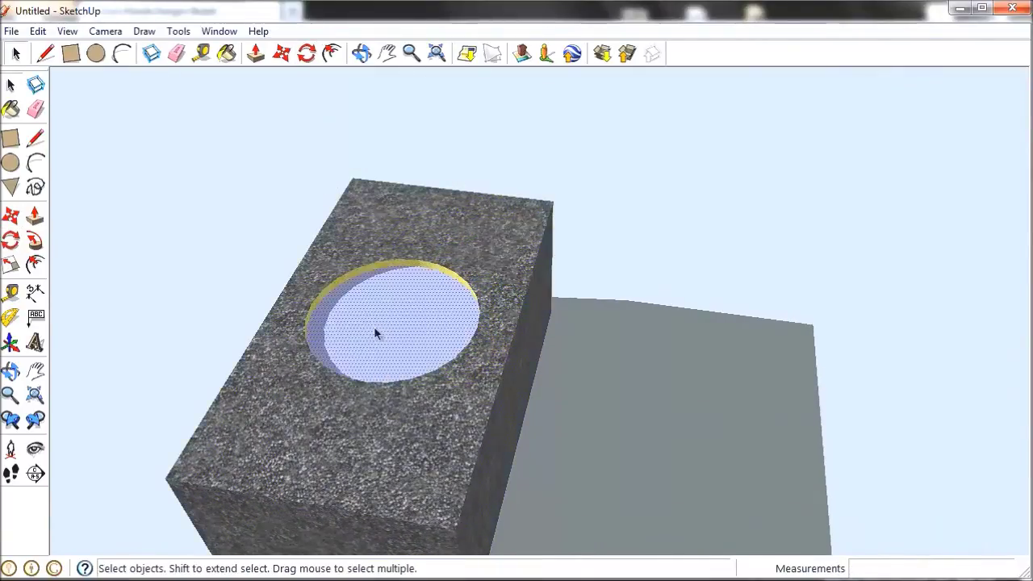
pyautogui.click(37, 30)
pyautogui.click(56, 49)
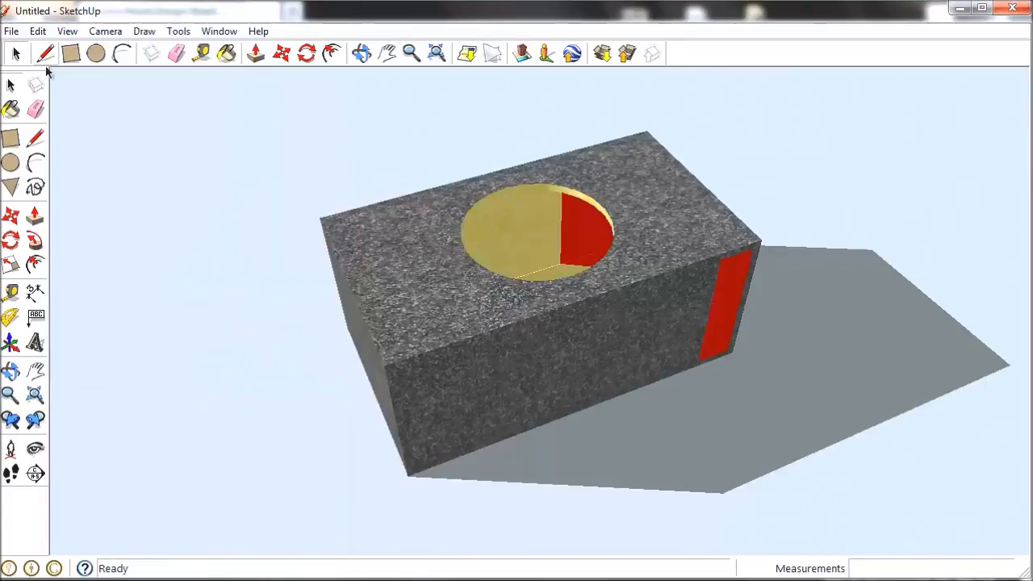
# Step: Select the entire box, rotate it about 135 degrees in the plane of its top face, and clear the selection
pyautogui.moveTo(193, 137); pyautogui.dragTo(318, 129)
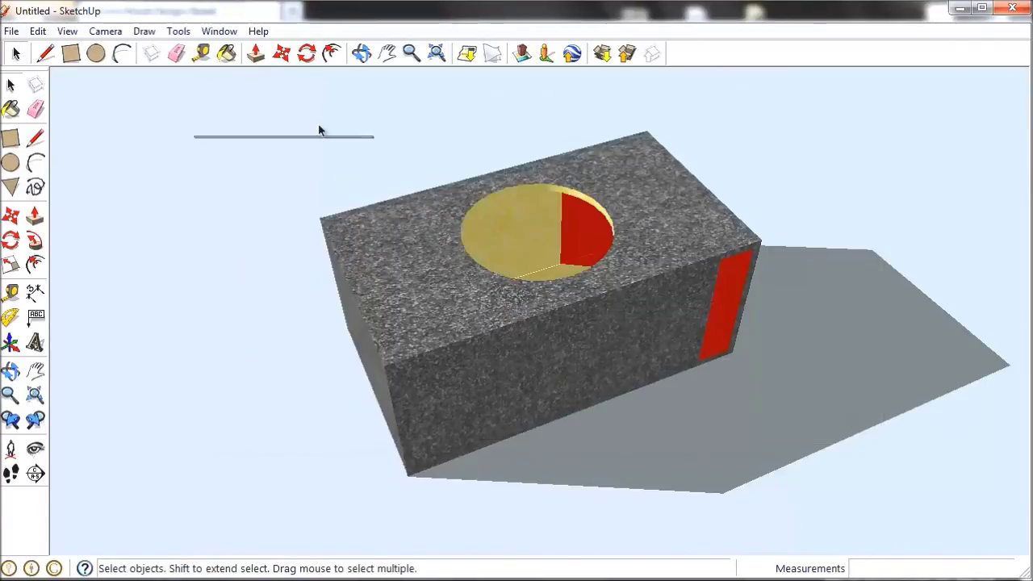
pyautogui.moveTo(184, 91); pyautogui.dragTo(885, 499)
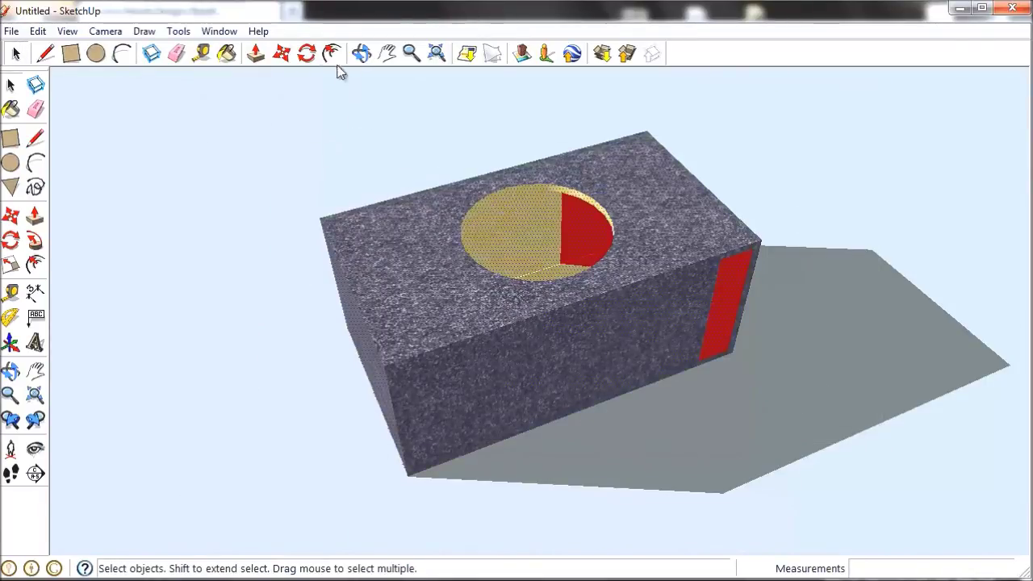
pyautogui.click(306, 53)
pyautogui.click(396, 246)
pyautogui.click(449, 232)
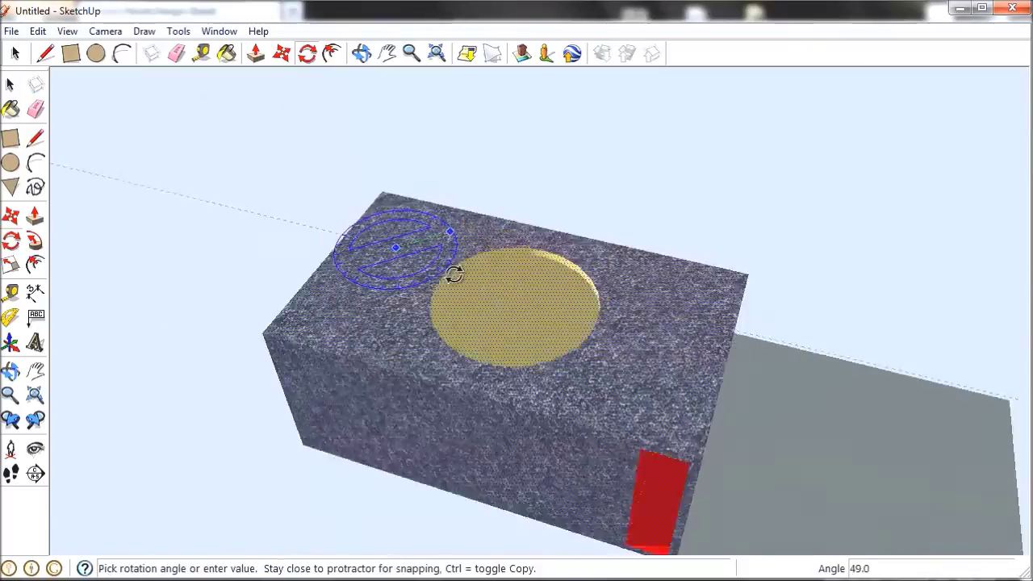
pyautogui.click(360, 295)
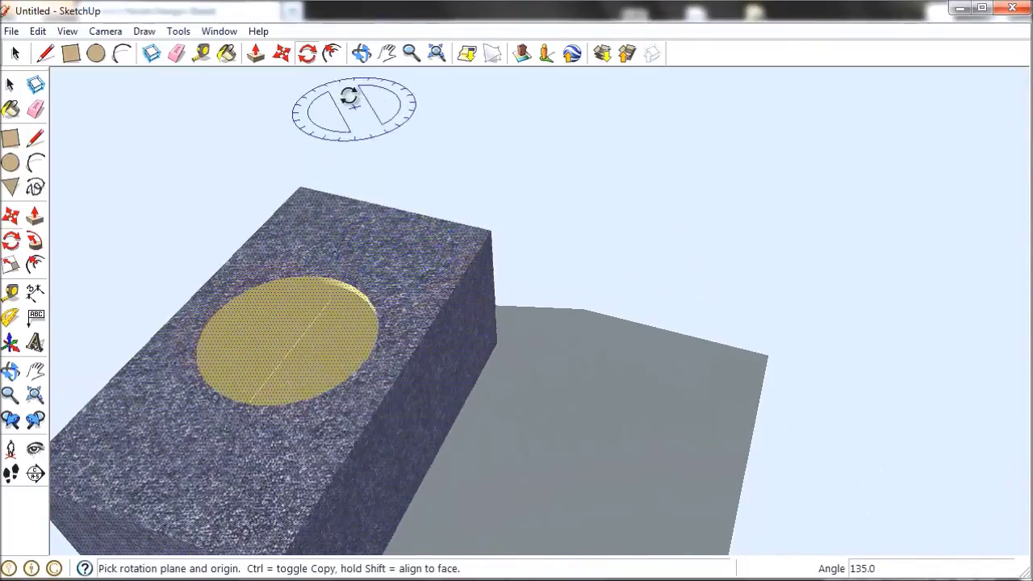
pyautogui.click(16, 53)
pyautogui.click(447, 160)
pyautogui.scroll(-3, 447, 161)
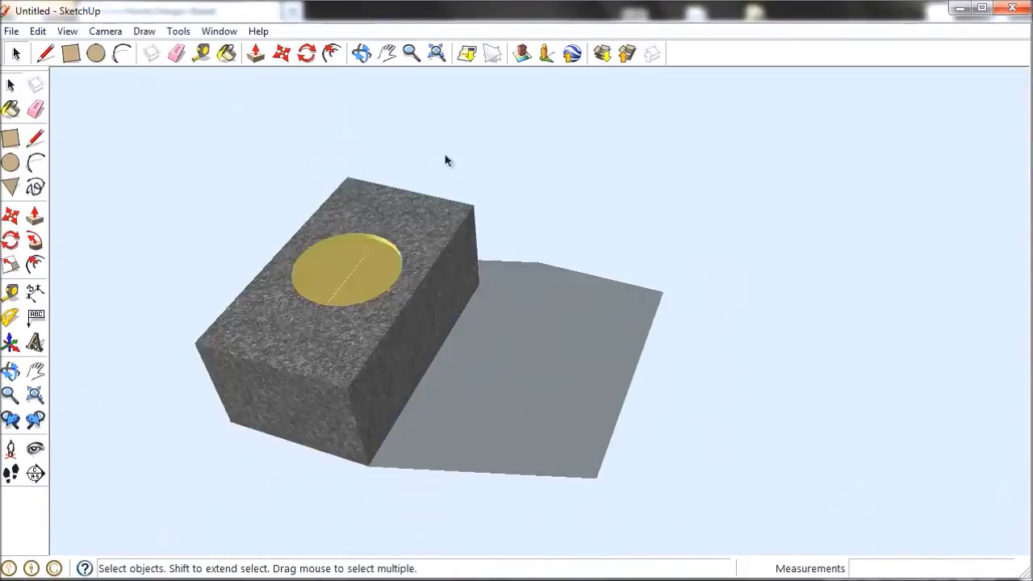
# Step: Orbit around the rotated box to examine its carpeted sides, circular opening, red slot and shadow from different angles
pyautogui.click(361, 53)
pyautogui.moveTo(331, 188); pyautogui.dragTo(429, 203)
pyautogui.scroll(2, 728, 387)
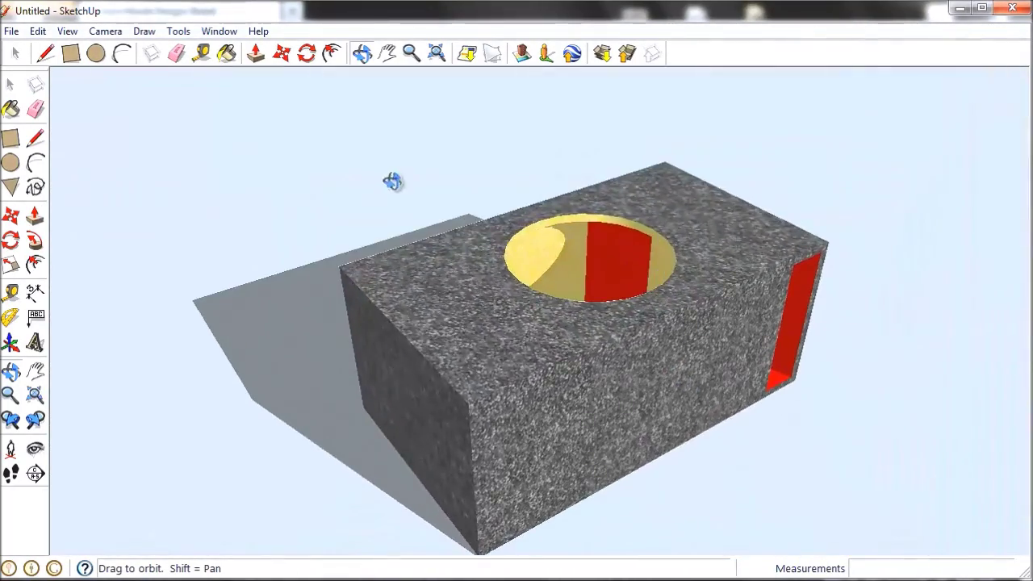
pyautogui.moveTo(392, 181); pyautogui.dragTo(822, 156)
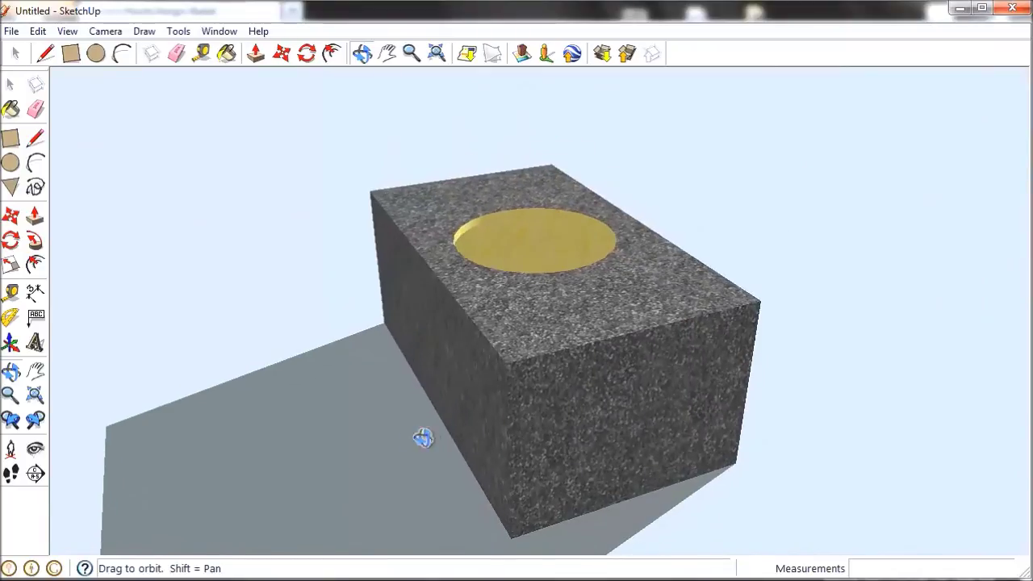
pyautogui.moveTo(423, 437)
pyautogui.mouseDown()
pyautogui.moveTo(335, 460)
pyautogui.moveTo(456, 427)
pyautogui.moveTo(369, 374)
pyautogui.moveTo(651, 368)
pyautogui.moveTo(408, 431)
pyautogui.mouseUp()
pyautogui.moveTo(763, 380); pyautogui.dragTo(529, 212)
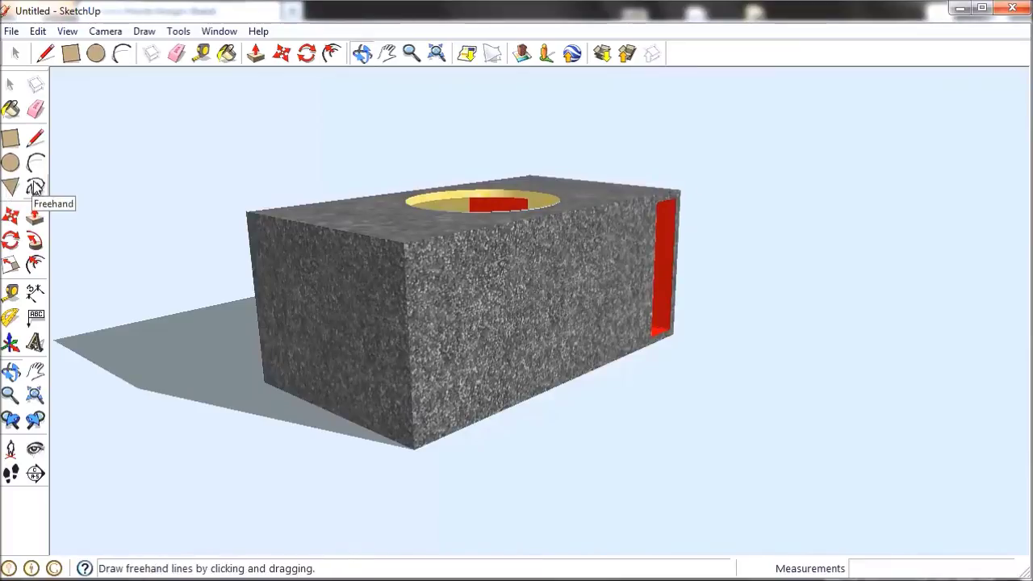
pyautogui.moveTo(601, 184); pyautogui.dragTo(603, 313)
pyautogui.scroll(5, 443, 319)
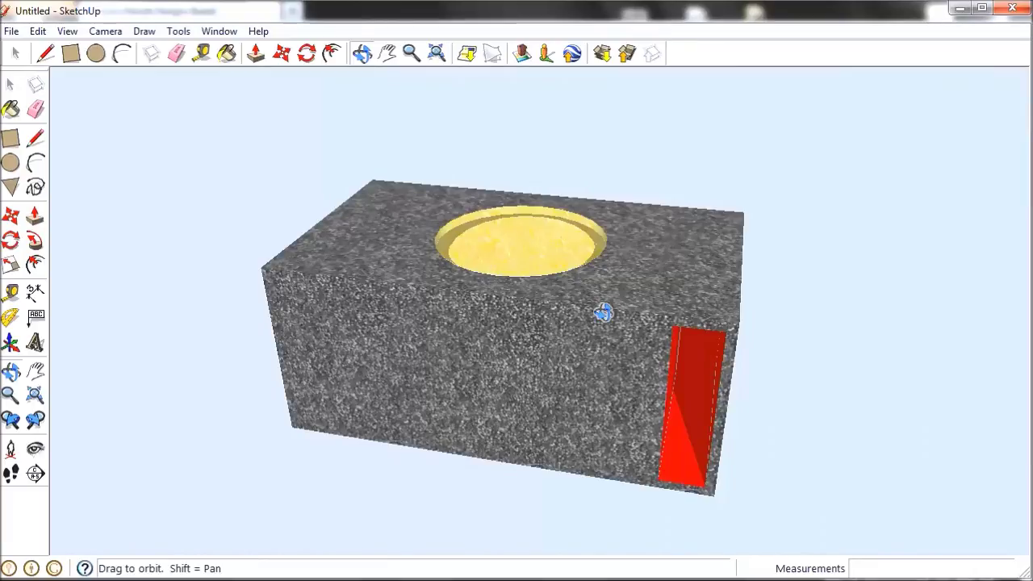
pyautogui.moveTo(271, 328); pyautogui.dragTo(460, 386)
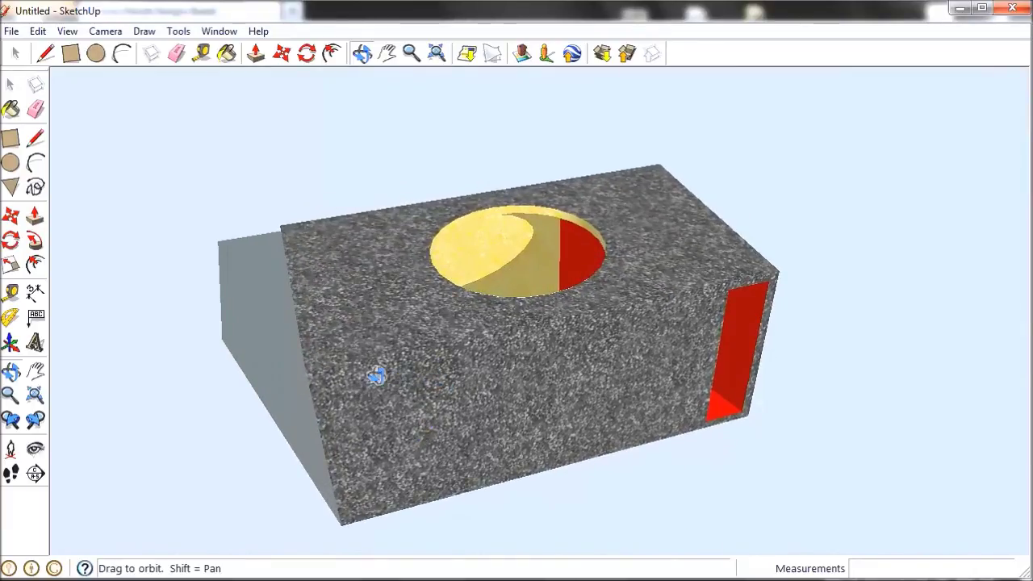
pyautogui.moveTo(377, 376); pyautogui.dragTo(562, 340)
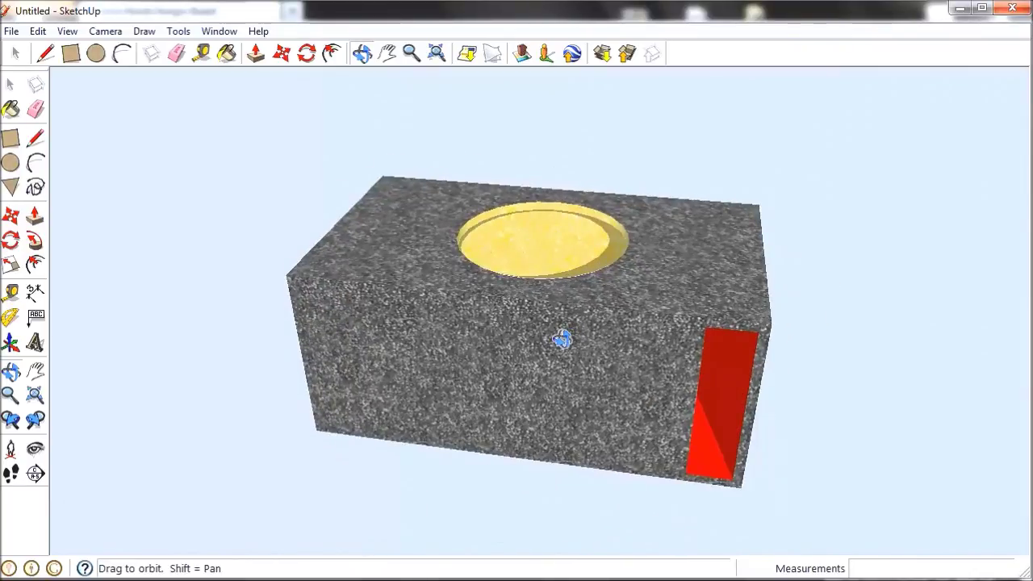
pyautogui.moveTo(239, 146); pyautogui.dragTo(597, 208)
pyautogui.moveTo(466, 345); pyautogui.dragTo(536, 249)
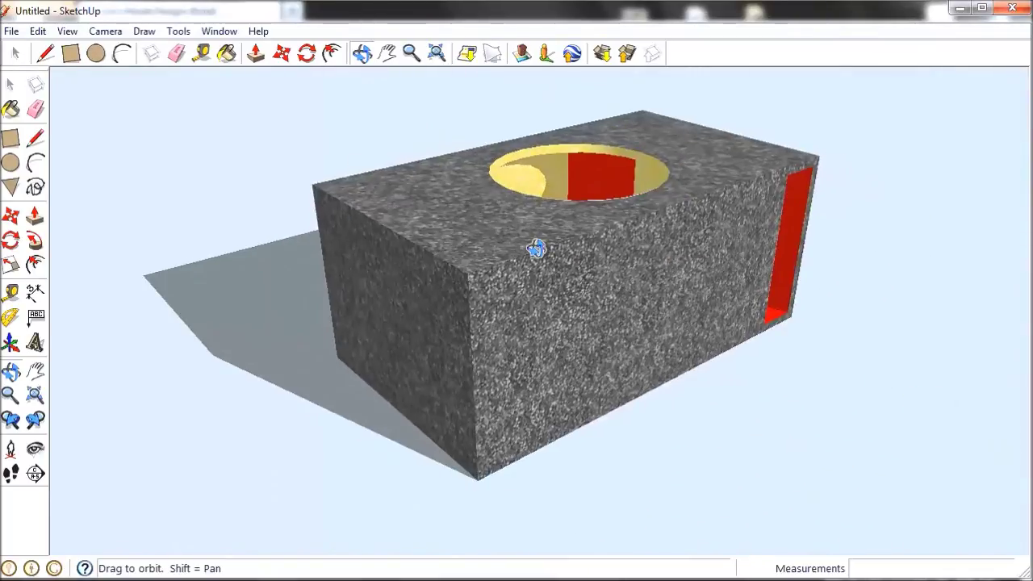
pyautogui.moveTo(678, 90); pyautogui.dragTo(546, 159)
pyautogui.moveTo(246, 300); pyautogui.dragTo(350, 235)
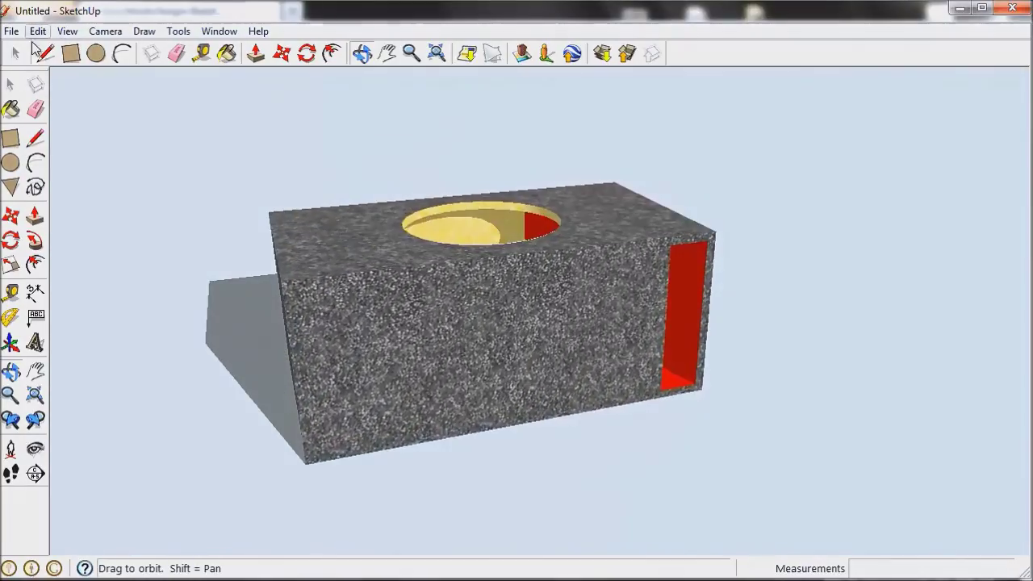